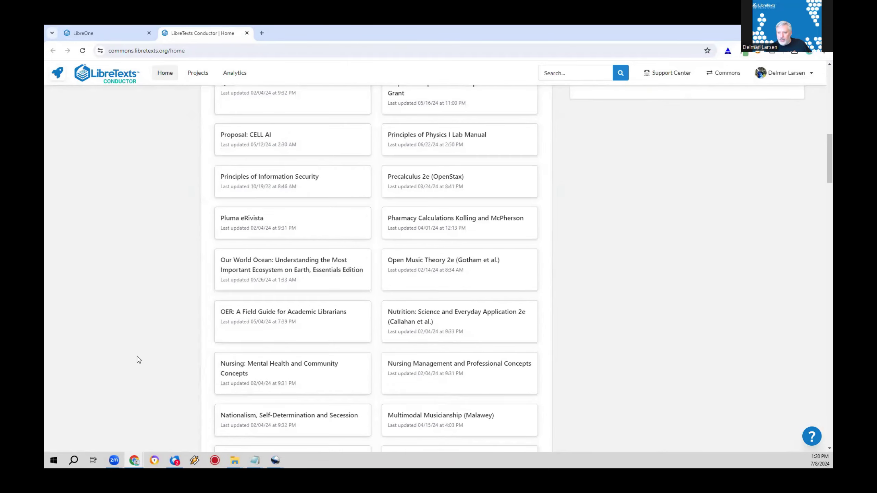
Open the LibreFest Summer 2024 project and review its discussion and assets sections.
scroll(202, 306, down, 15)
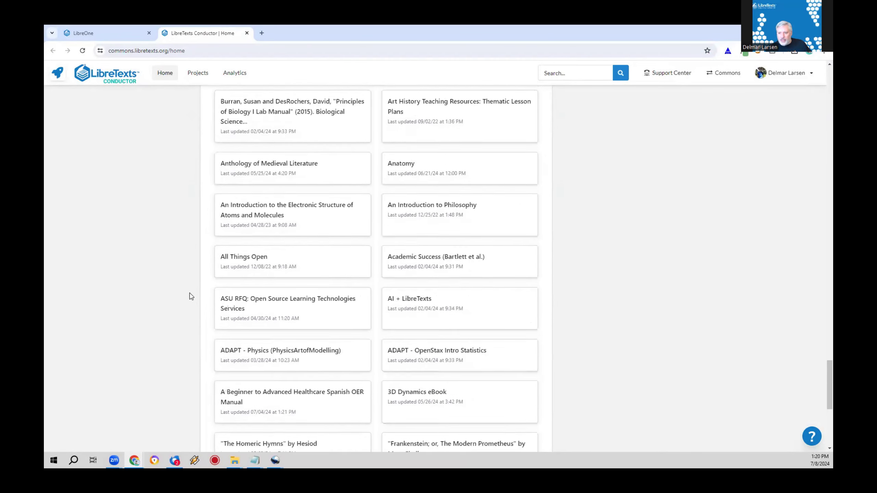
click(236, 324)
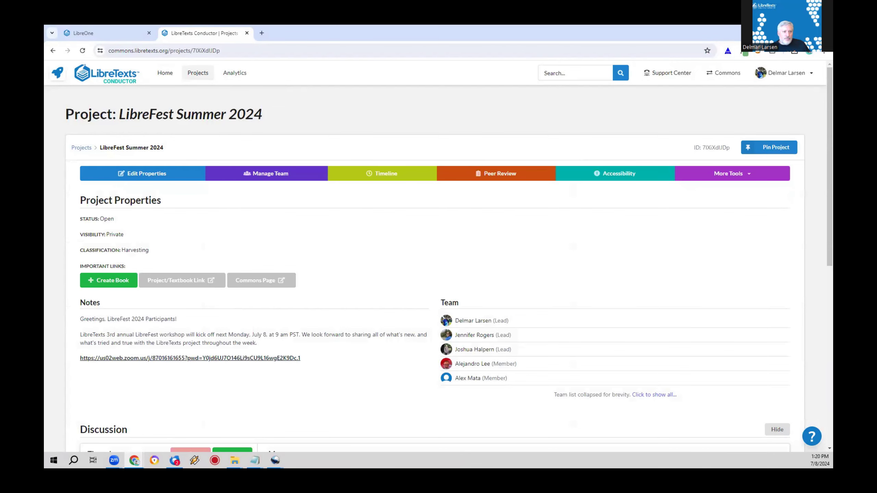
scroll(387, 370, down, 8)
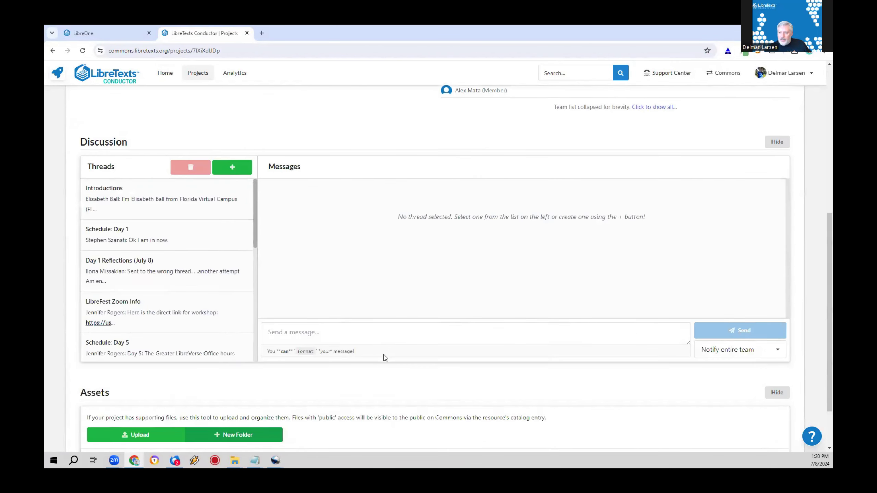
scroll(386, 359, up, 7)
scroll(456, 327, down, 9)
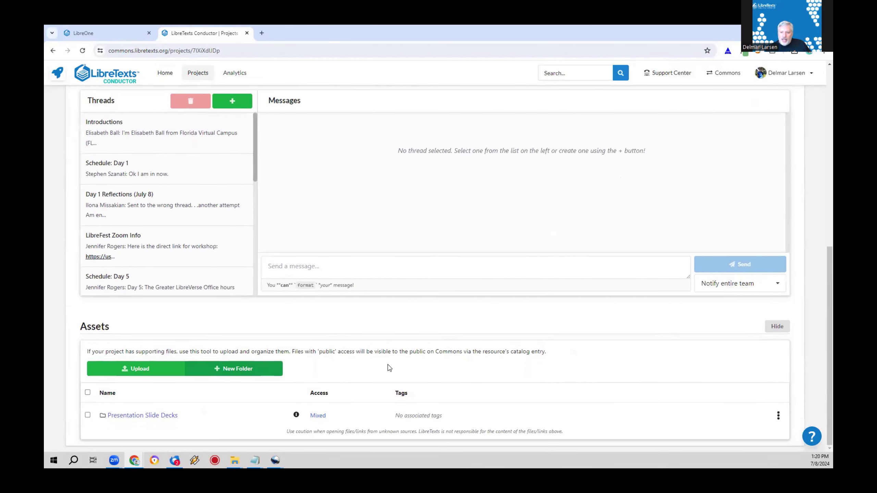
Open the Presentation Slide Decks folder in the project's assets and review its files.
click(158, 418)
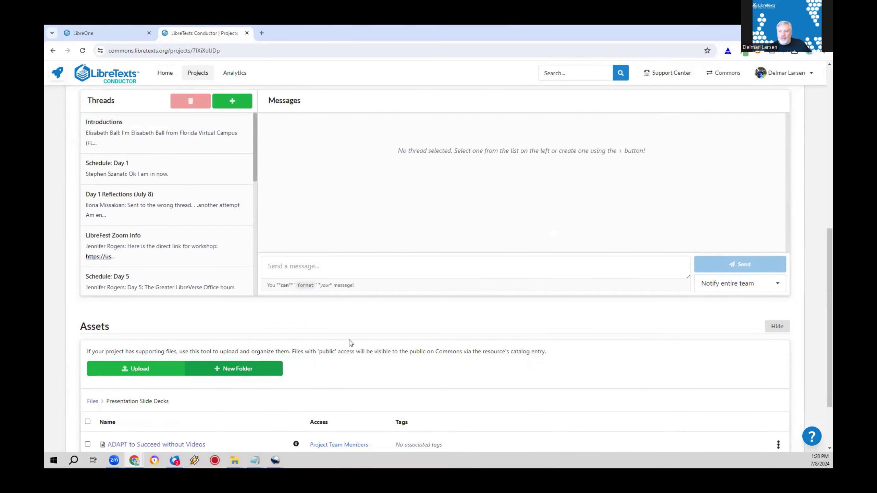
scroll(243, 369, down, 2)
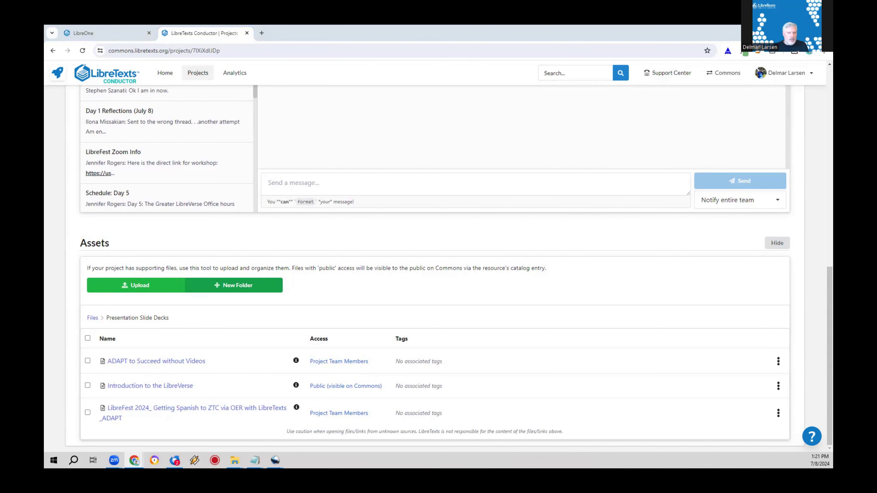
scroll(323, 214, up, 5)
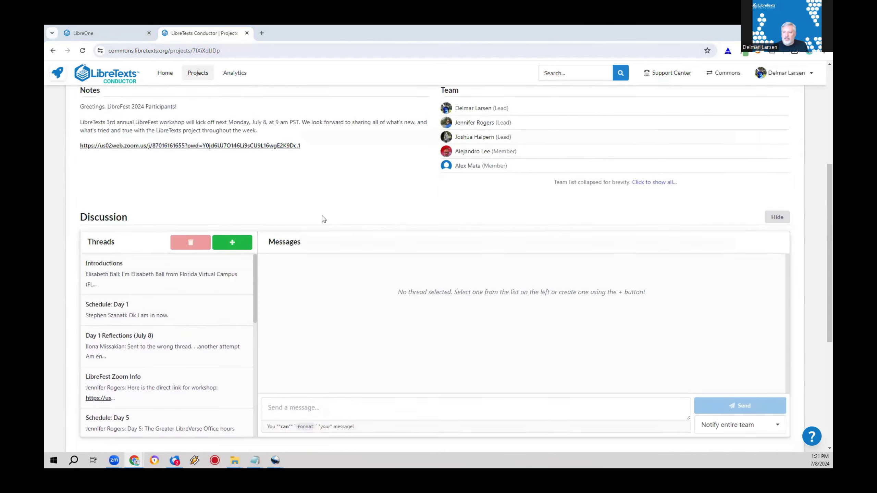
scroll(323, 214, up, 5)
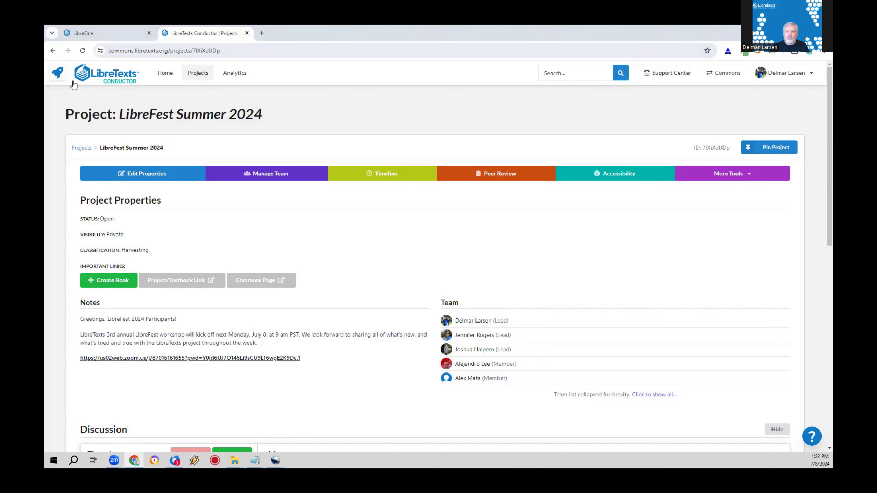
Launch ADAPT from the LibreOne application launcher and open New Assignment in New Course.
click(61, 78)
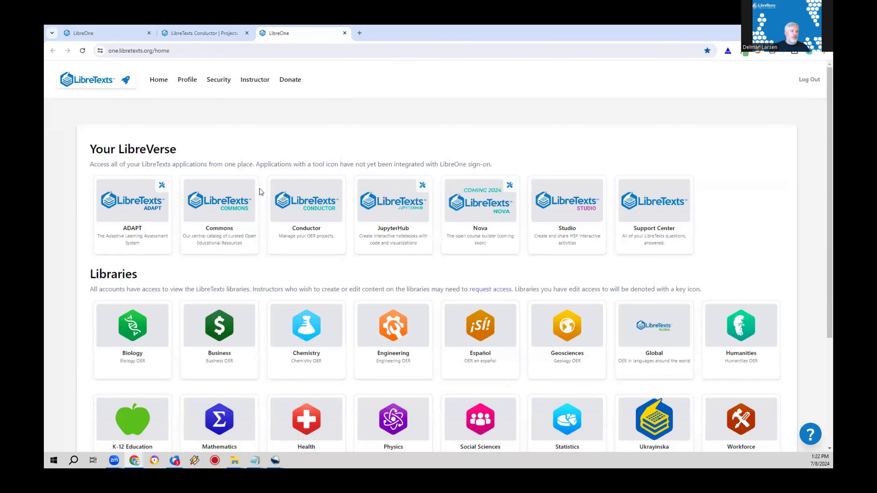
click(162, 207)
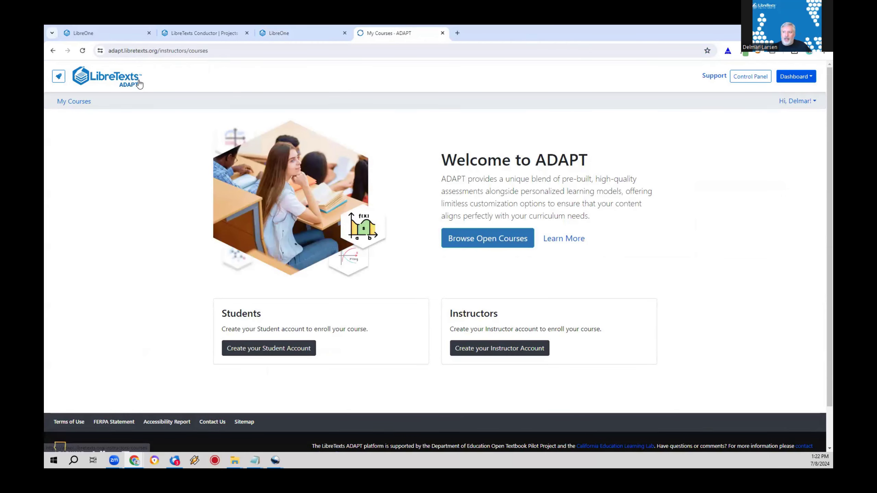
click(235, 202)
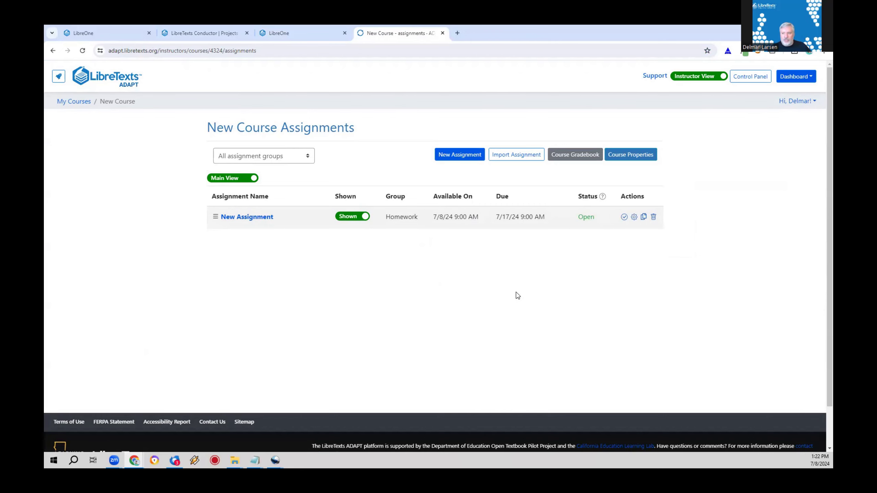
click(243, 217)
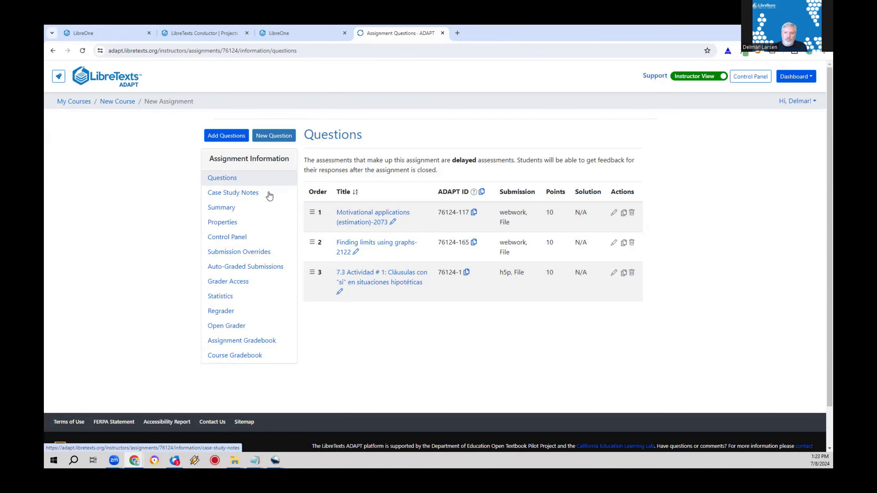
Review the assignment's summary, including its late policy, dates and scoring settings.
click(216, 208)
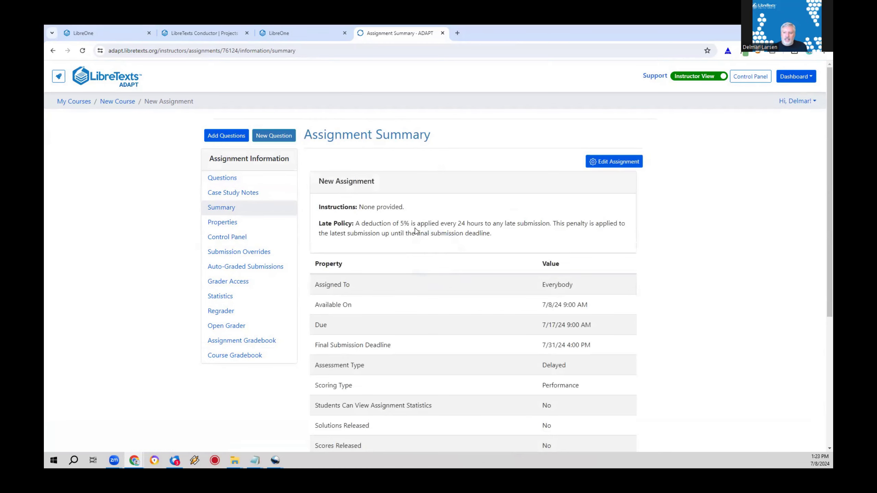
scroll(416, 231, down, 5)
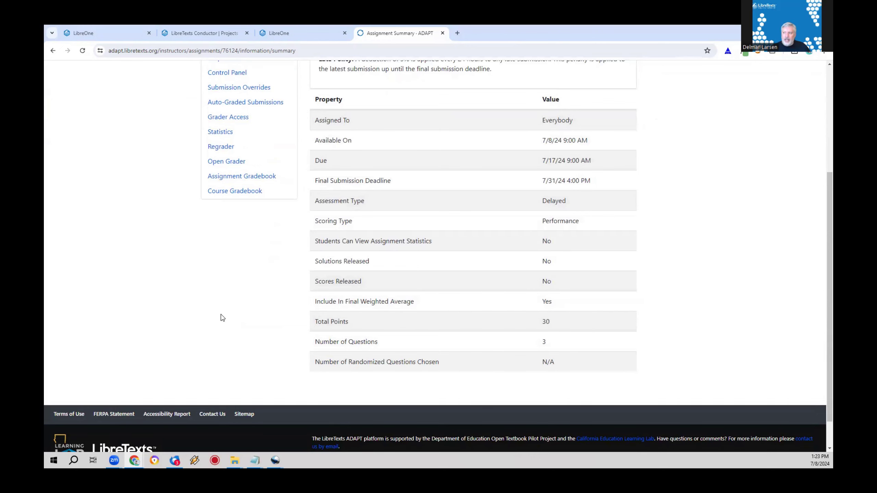
scroll(135, 207, up, 3)
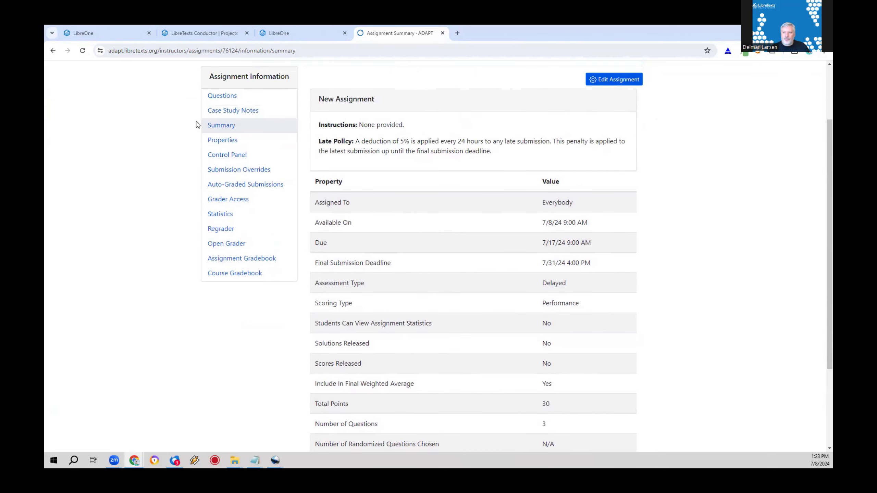
Examine the assignment's properties, from modality and scoring to late deductions, dates and auto-release.
click(224, 141)
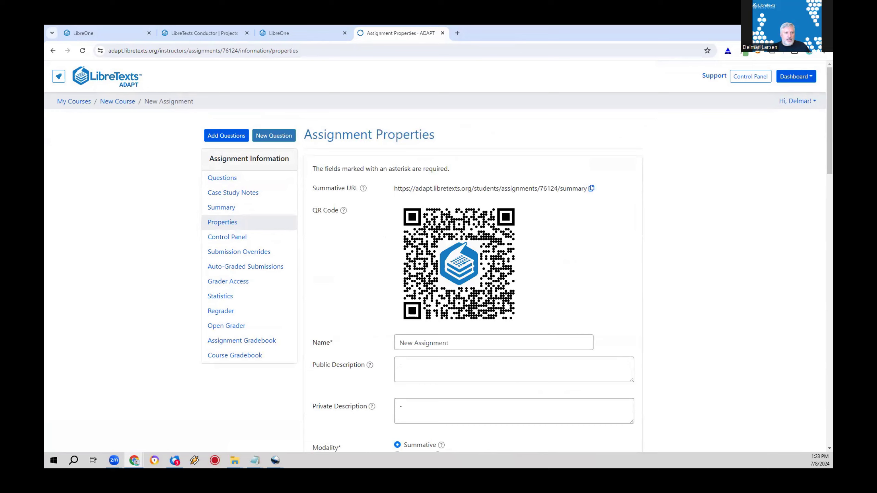
scroll(408, 232, down, 10)
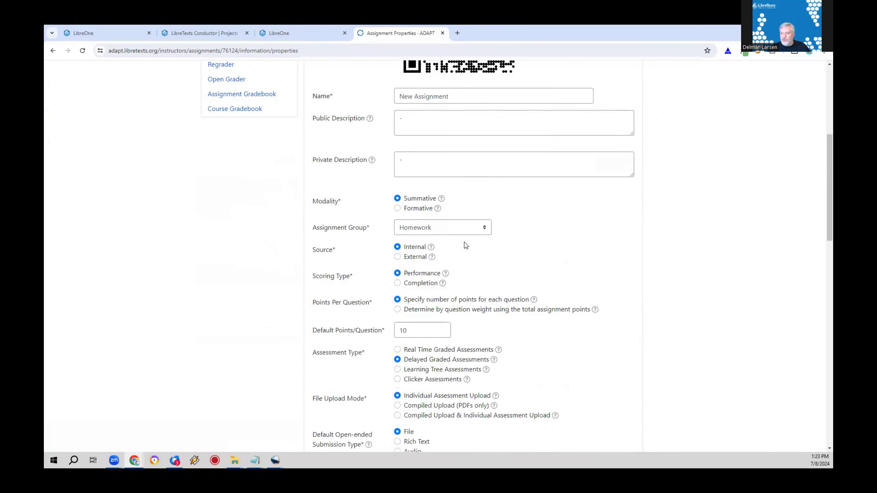
scroll(564, 281, down, 8)
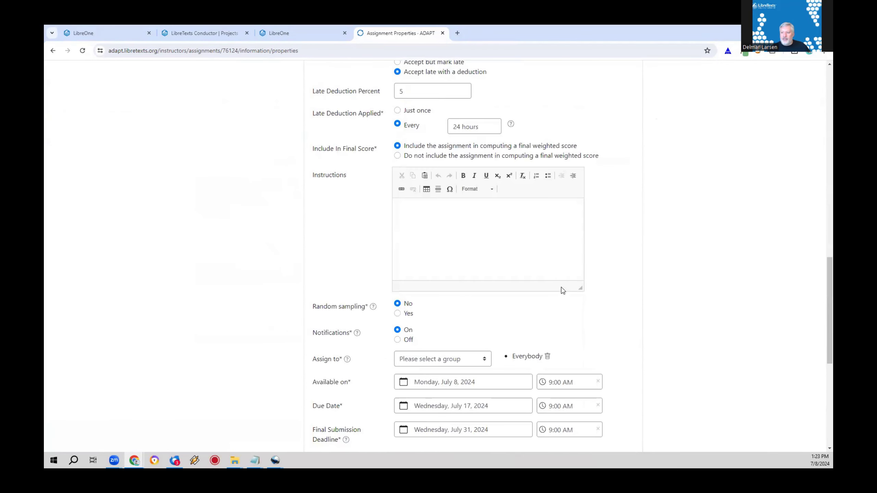
scroll(563, 277, down, 2)
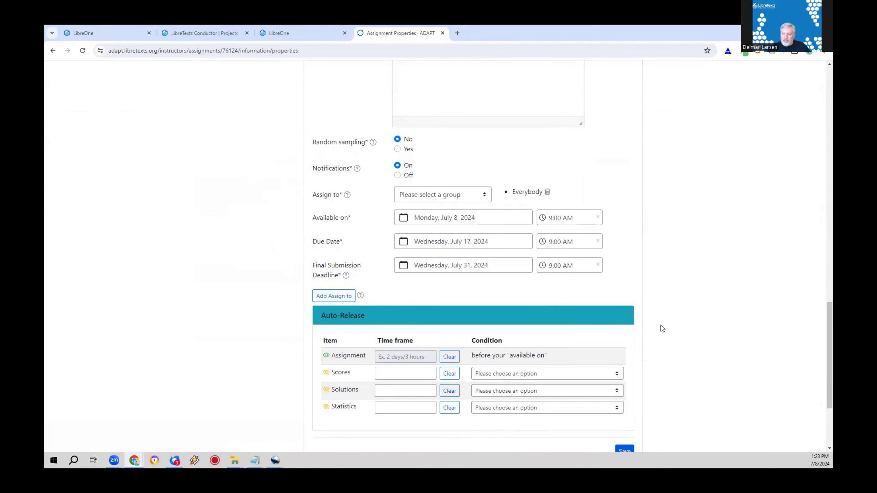
scroll(383, 231, up, 15)
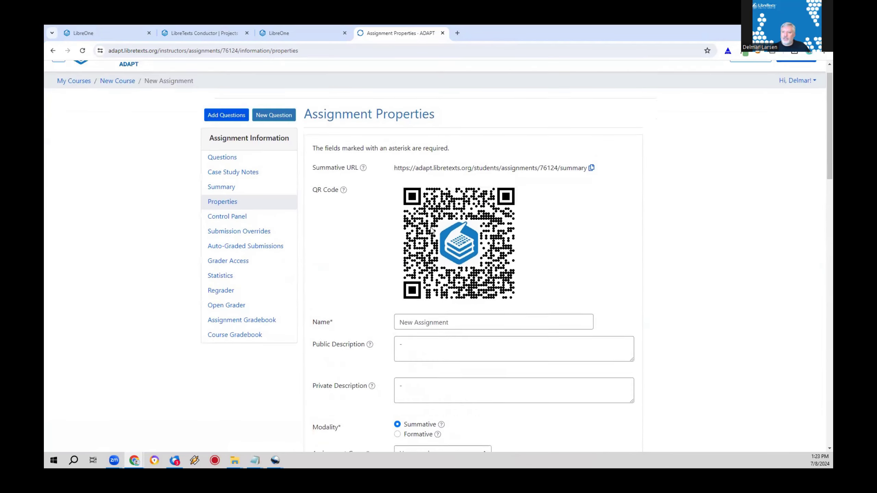
In the assignment's control settings, set Scores to Shown and Student Names to Hidden.
click(237, 237)
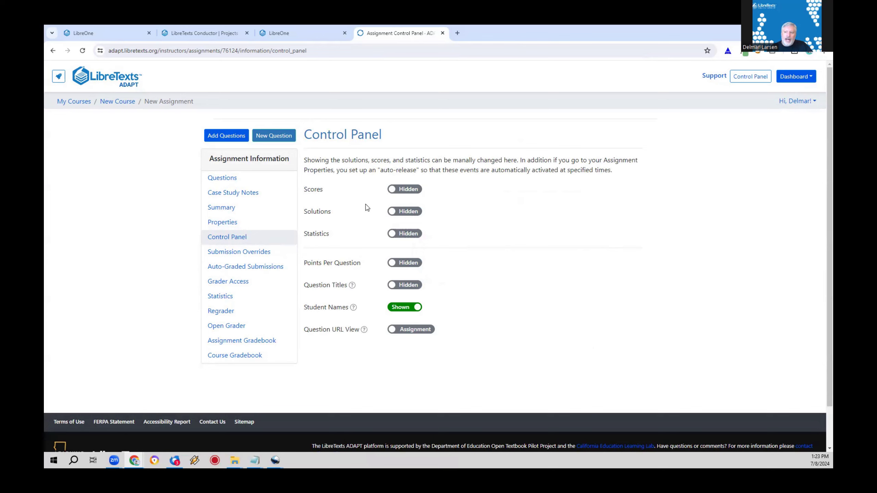
click(409, 191)
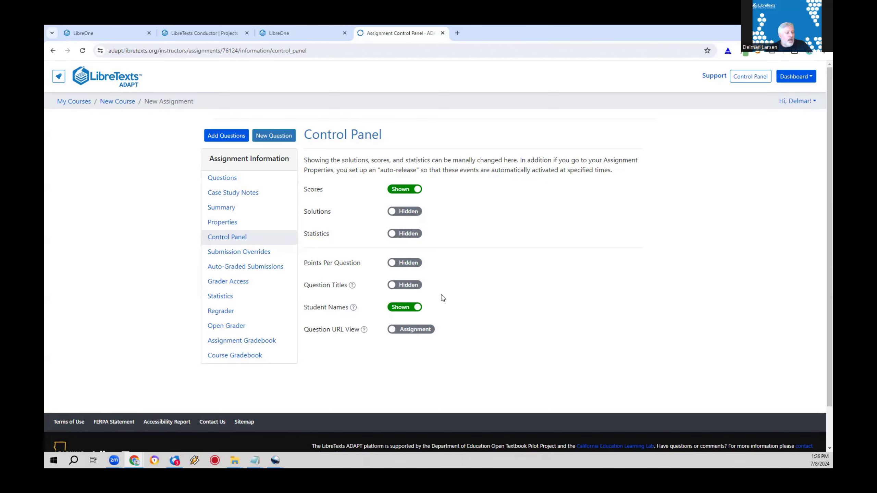
click(398, 311)
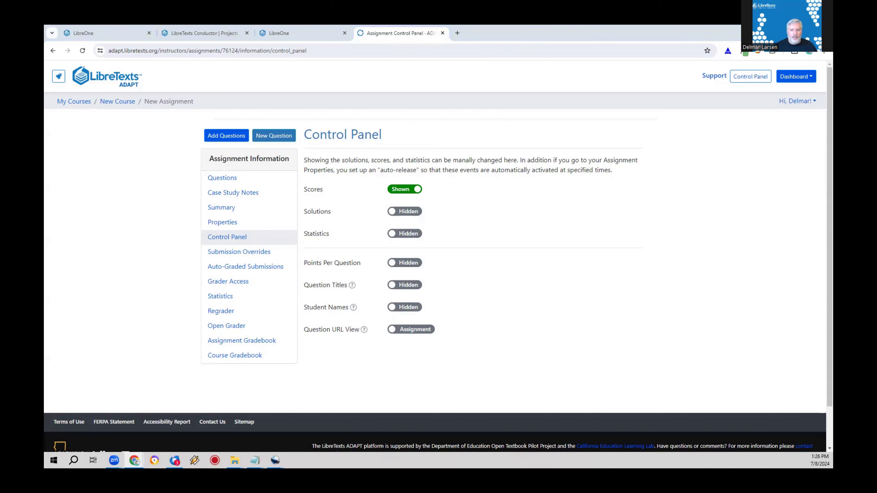
View the assignment's submission overrides.
click(241, 254)
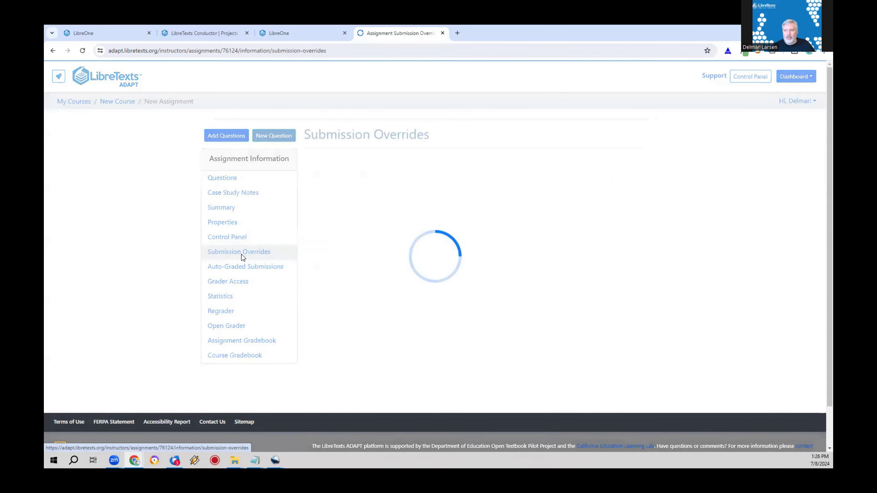
scroll(166, 221, down, 2)
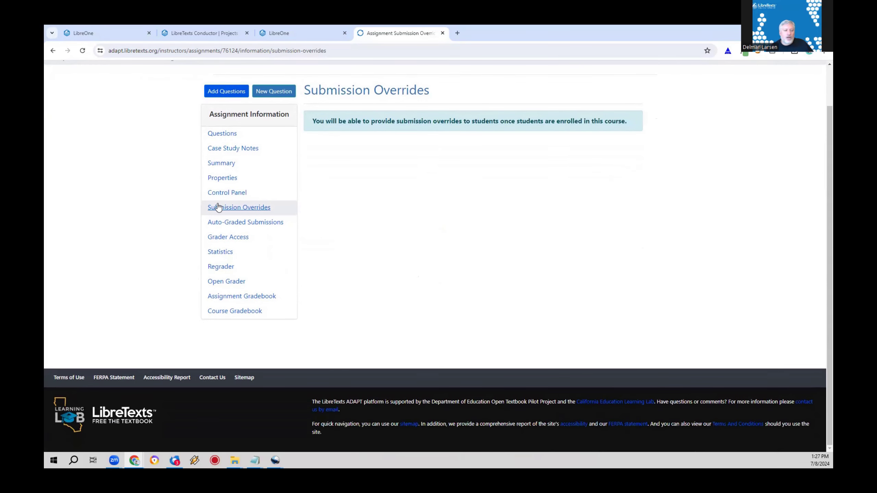
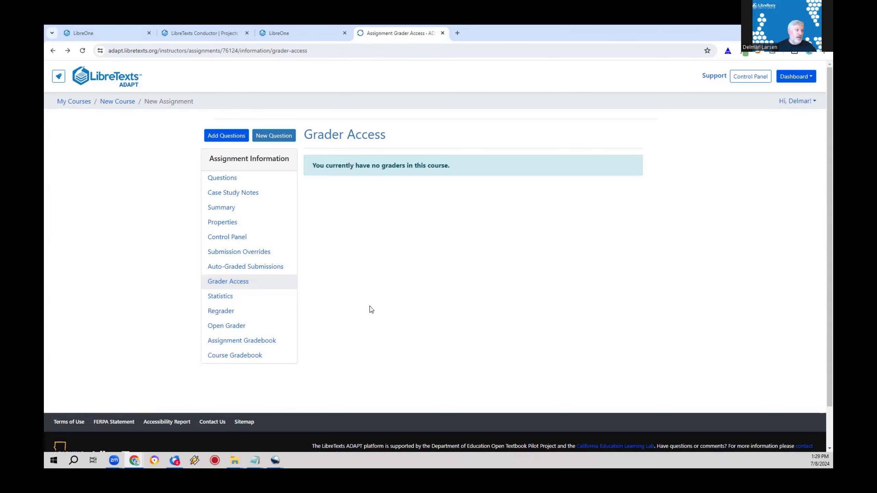
Go back to New Course, open its course properties and view its non-updated revisions.
click(119, 103)
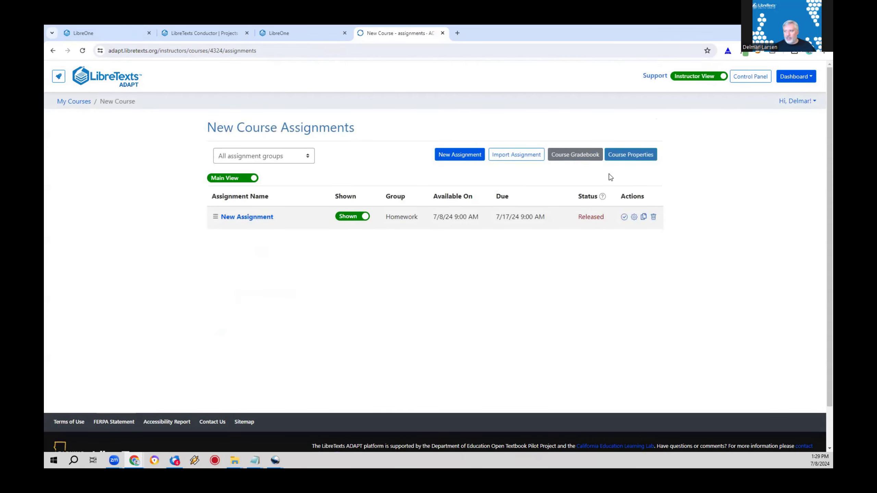
click(617, 158)
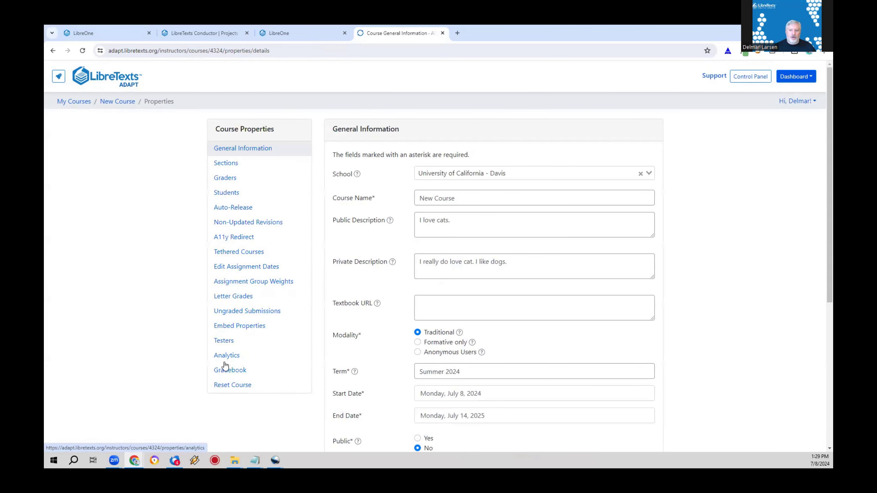
click(264, 224)
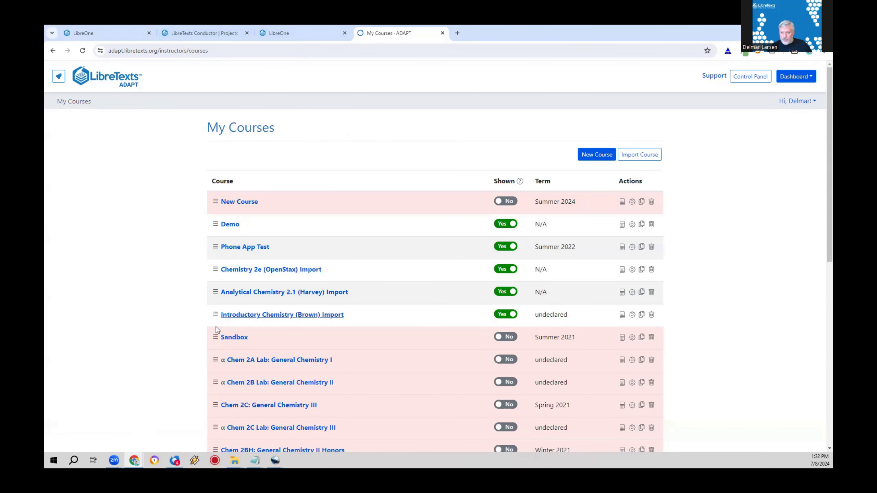
Open the non-updated revisions of the Introductory Chemistry (Brown) Import course and compare the first question's assigned and latest revisions.
click(236, 315)
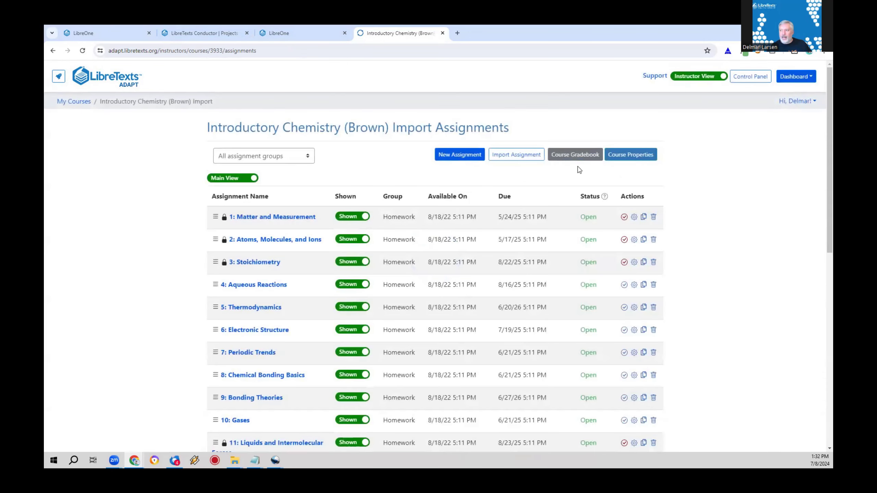
click(633, 162)
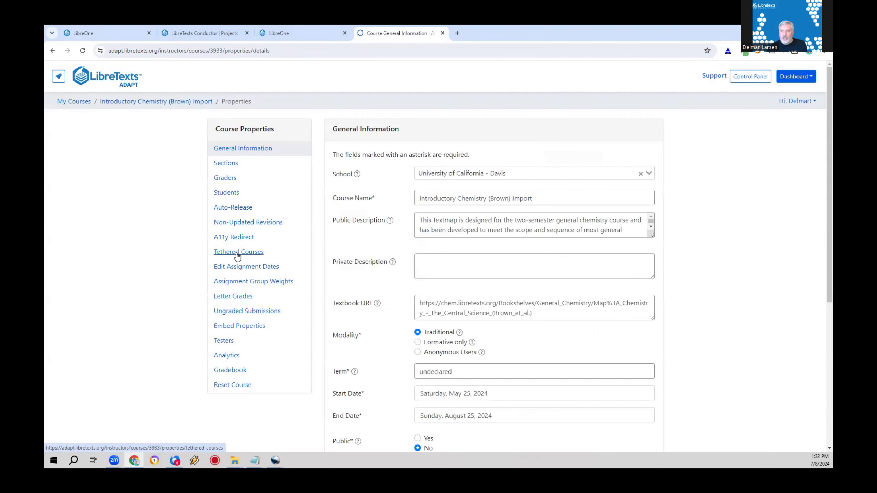
click(237, 223)
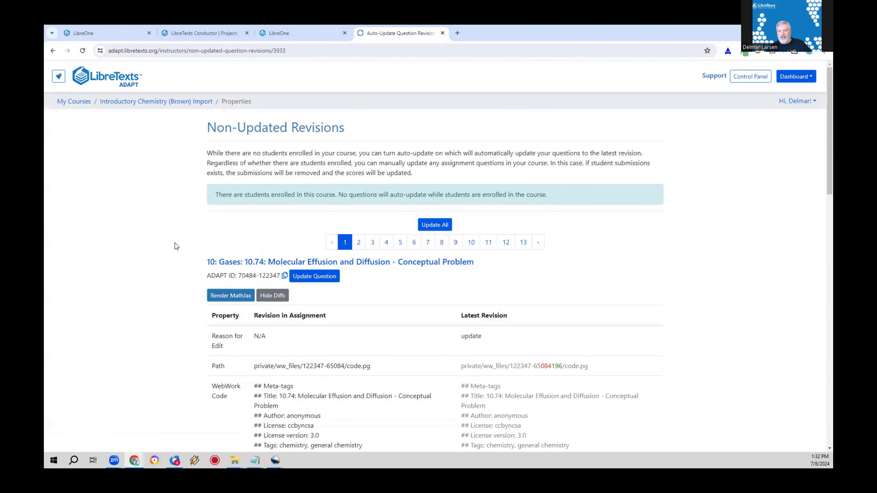
scroll(175, 246, down, 1)
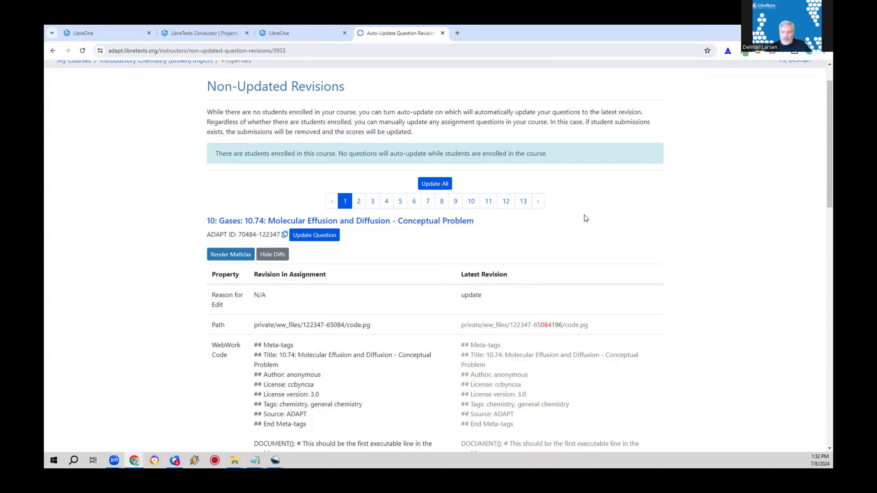
scroll(582, 228, down, 3)
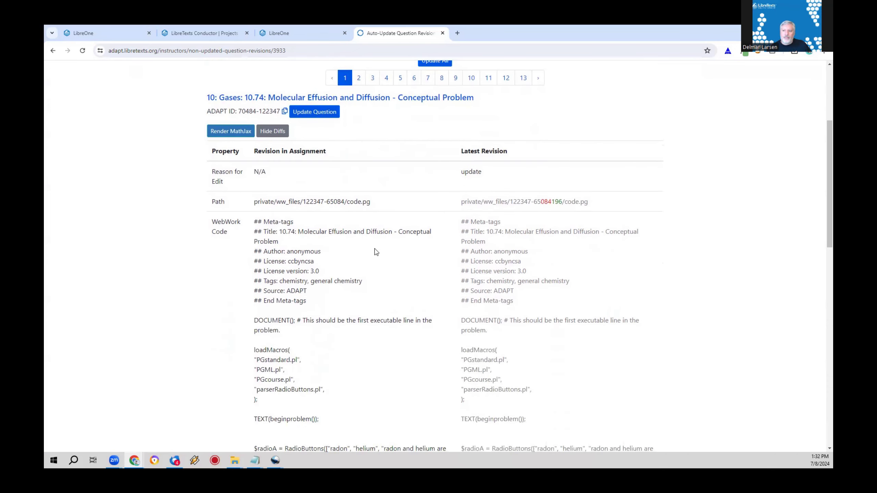
scroll(252, 226, up, 3)
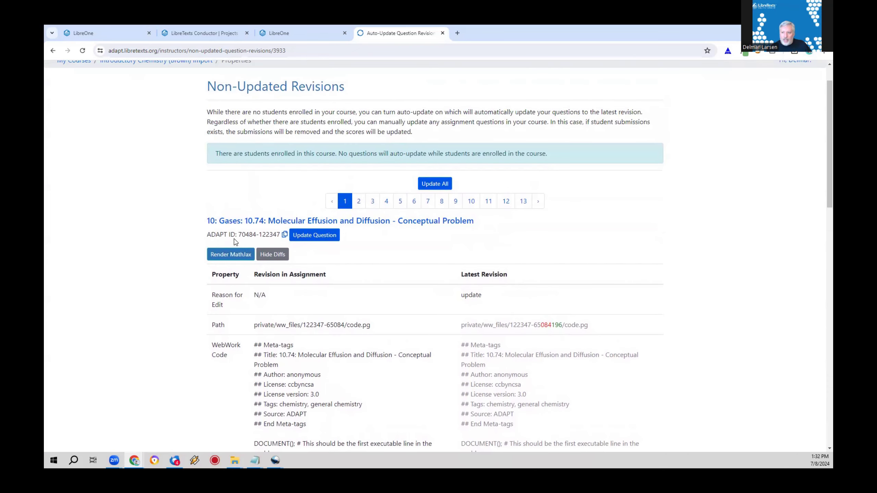
Review the 10.74 Molecular Effusion and Diffusion conceptual problem's revision differences and update it, acknowledging that its student submissions will be removed.
scroll(254, 275, down, 6)
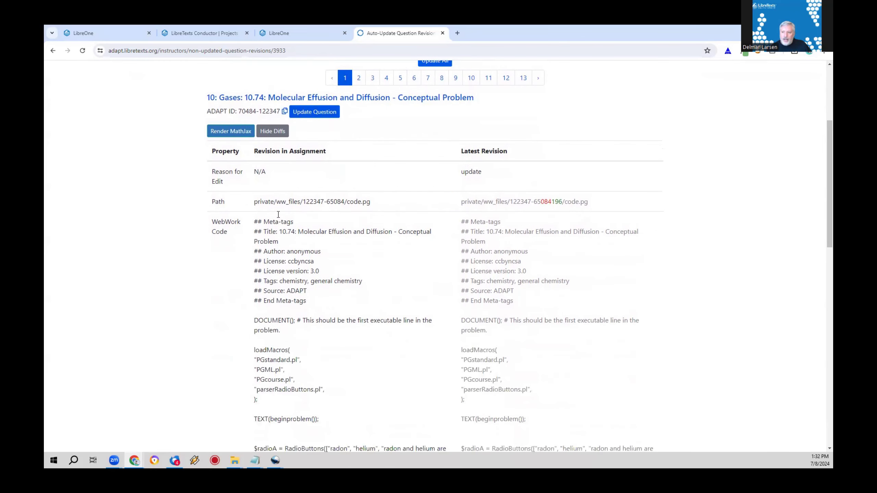
scroll(603, 341, down, 13)
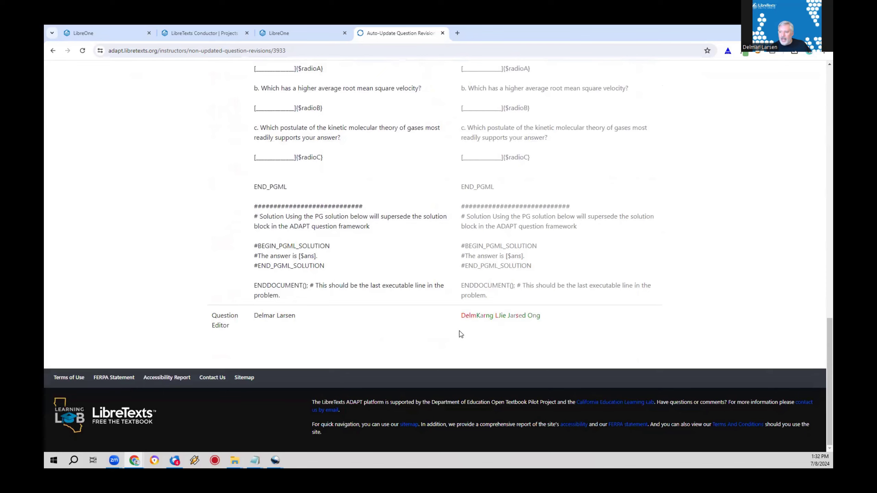
scroll(554, 322, up, 13)
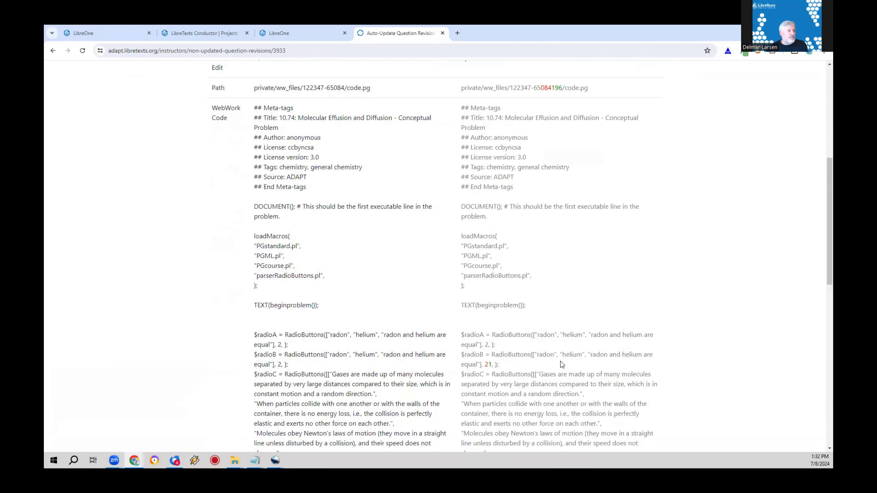
click(321, 246)
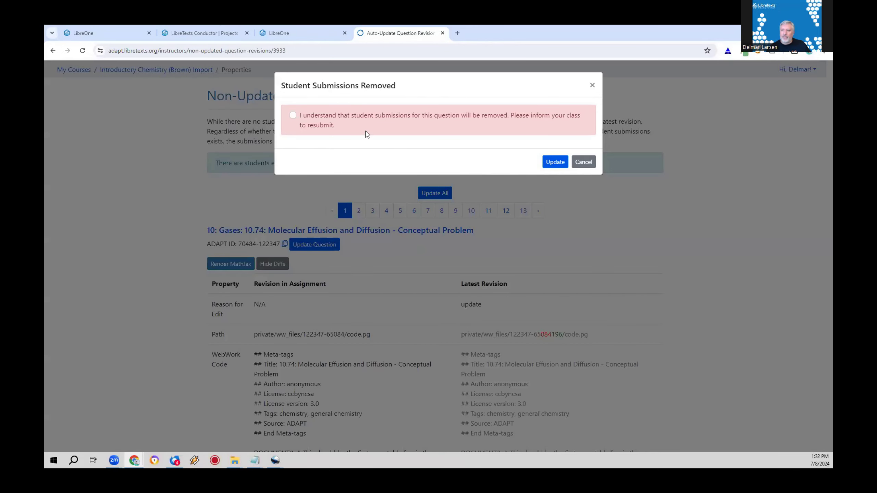
click(368, 119)
click(556, 165)
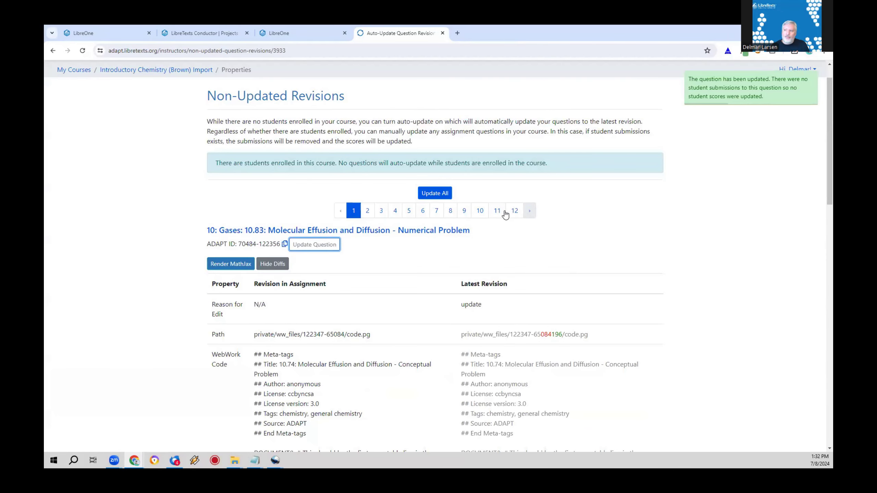
Update all remaining non-updated questions in the course, acknowledging that student submissions for every question will be removed.
click(435, 193)
click(411, 128)
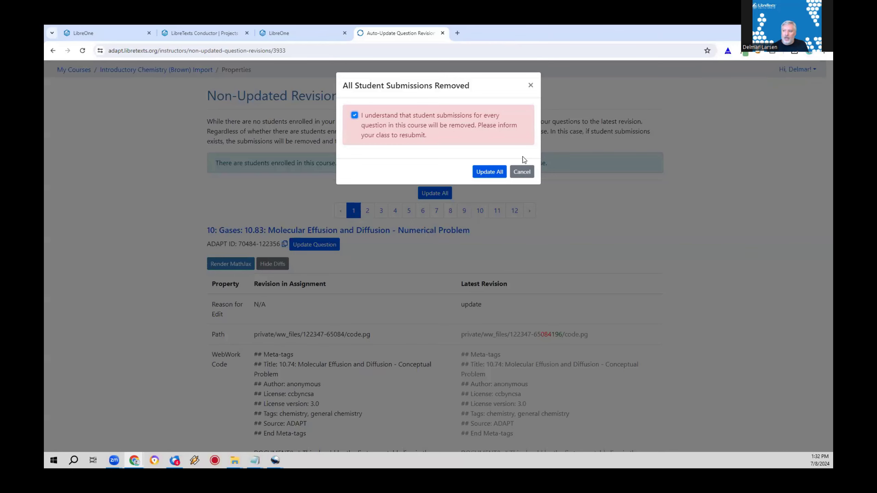
click(489, 172)
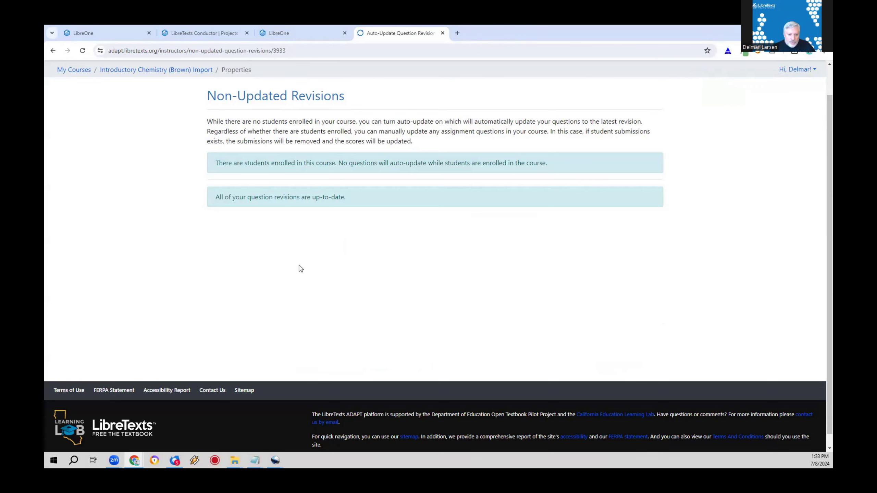
Return to the course, open its properties and recheck the non-updated revisions page.
scroll(283, 263, up, 1)
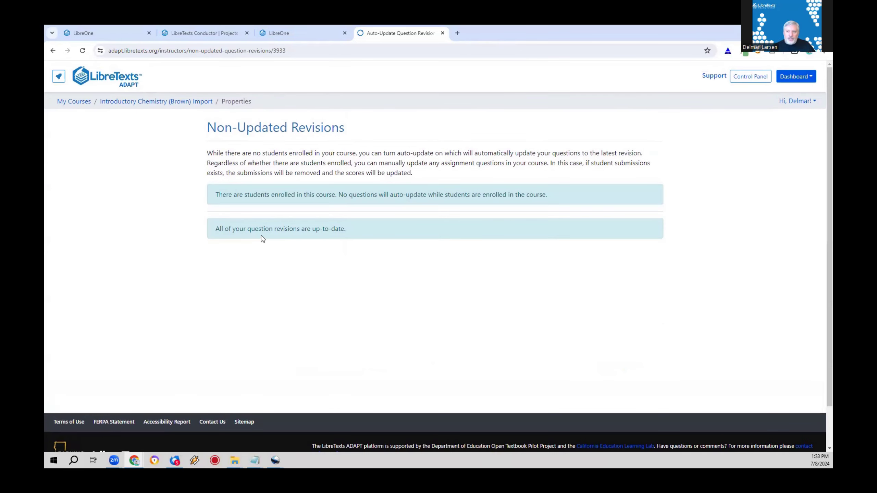
click(166, 104)
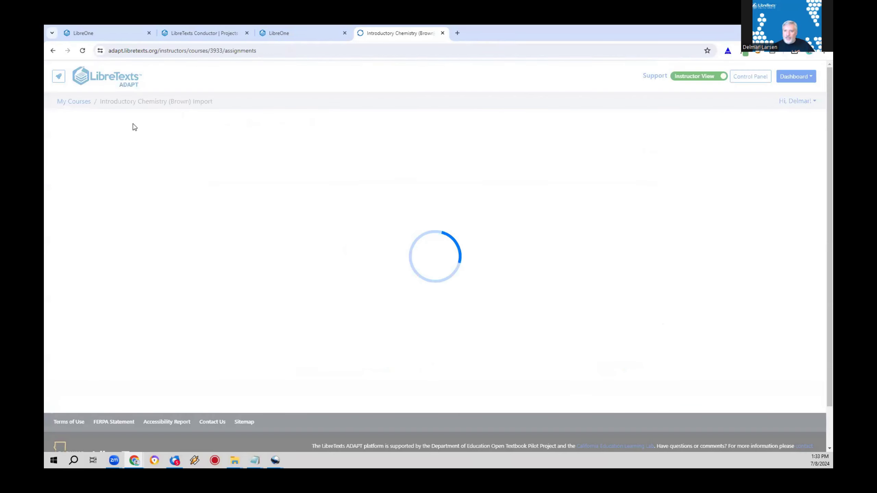
click(644, 160)
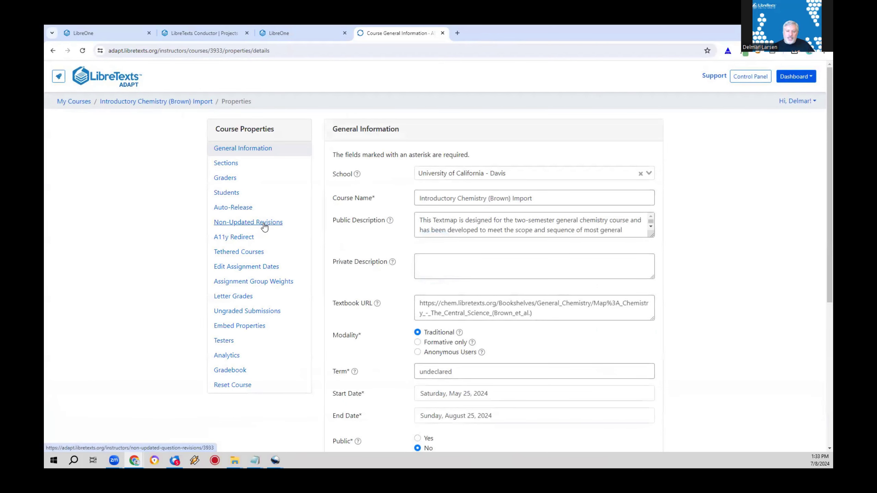
click(264, 223)
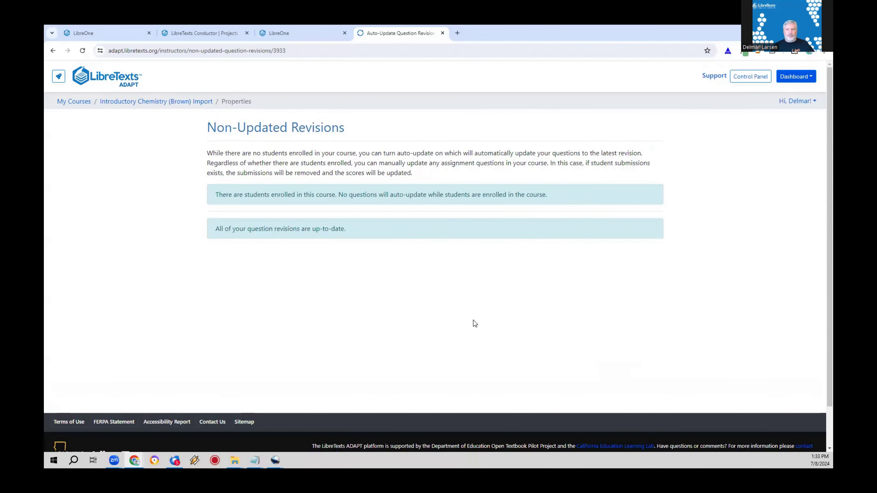
key(alt+Left)
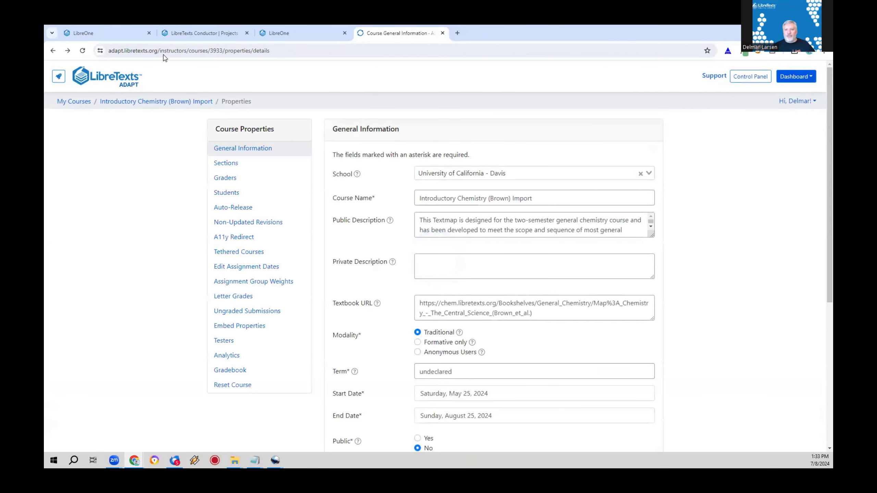
click(67, 50)
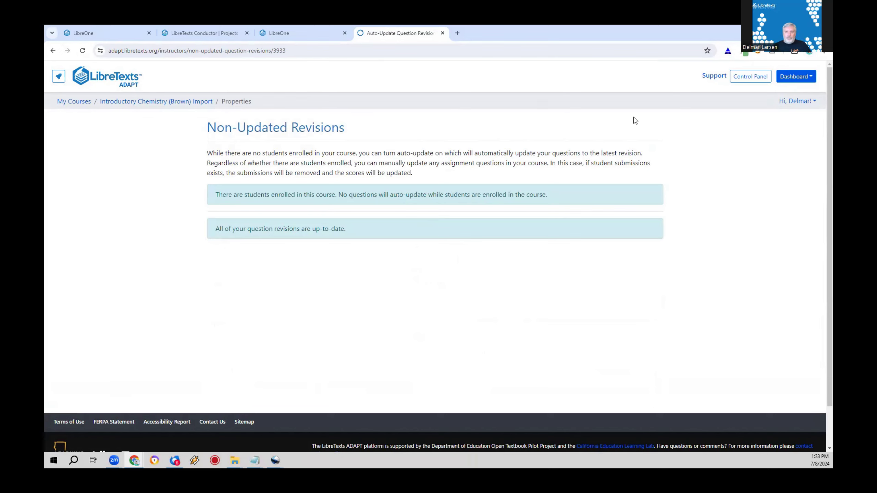
Go back to the Introductory Chemistry (Brown) Import course and look through its assignment list.
click(100, 103)
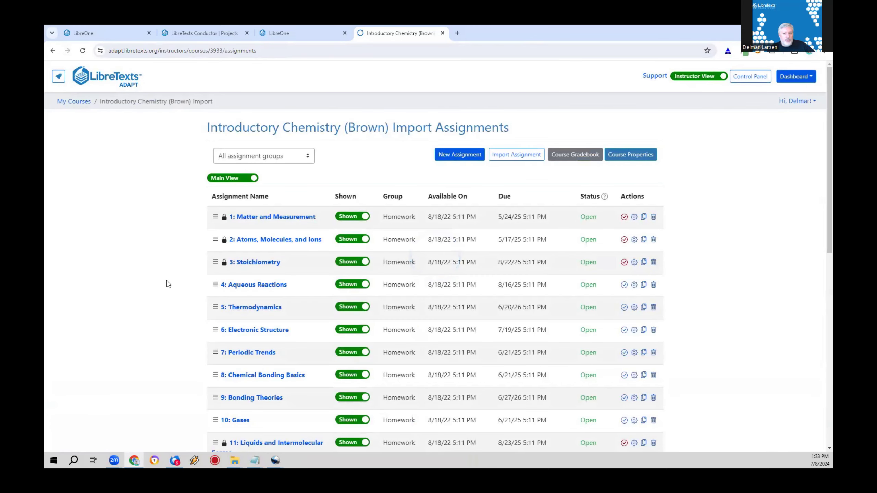
scroll(168, 284, down, 5)
scroll(173, 272, up, 5)
Return to the course list and open New Assignment in New Course to view its questions.
click(62, 102)
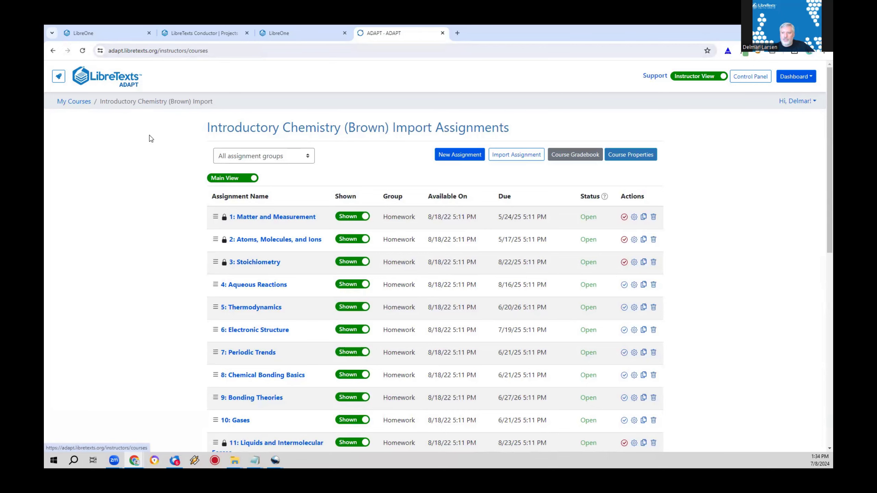
click(237, 202)
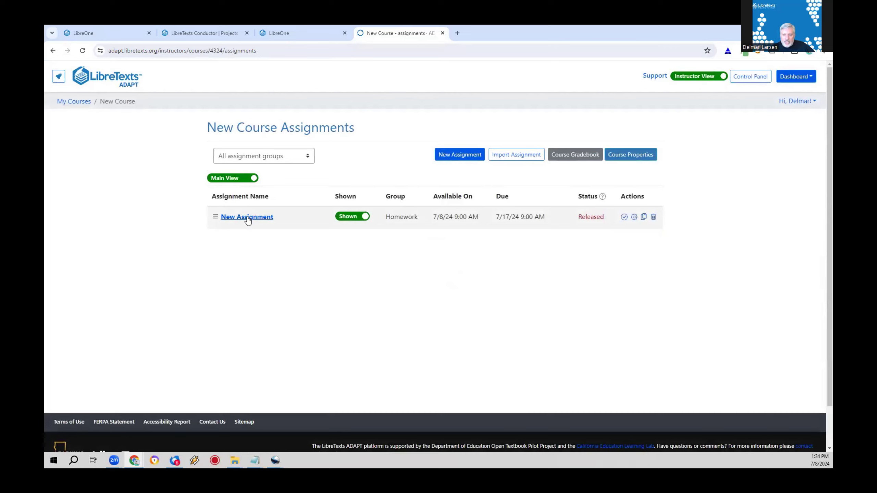
click(247, 216)
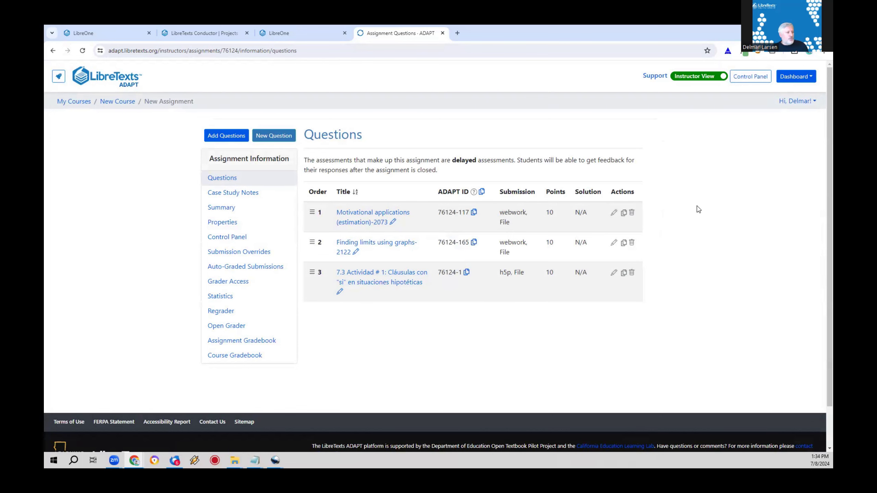
Open the Public Courses catalogue and browse its course list.
click(792, 79)
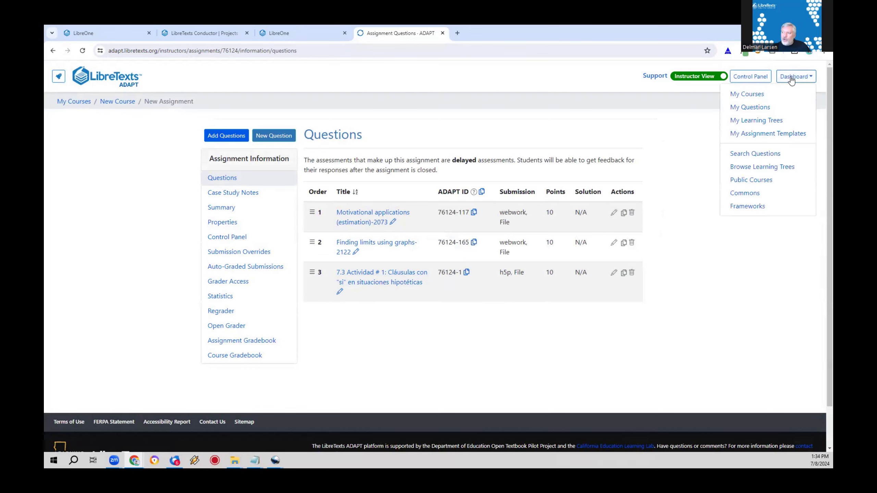
click(766, 181)
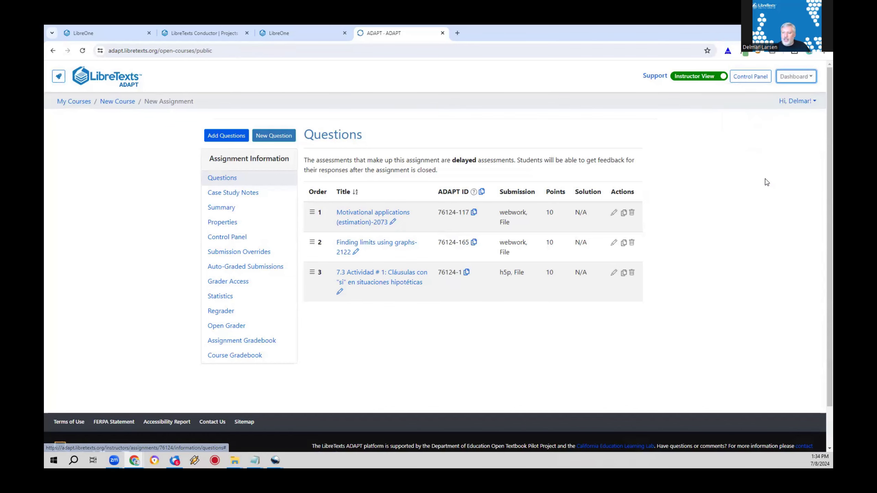
scroll(155, 290, down, 10)
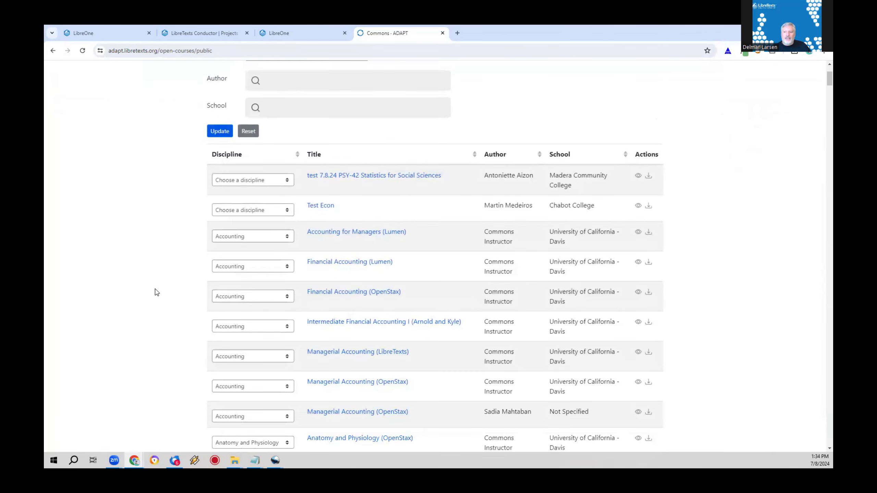
scroll(466, 230, up, 8)
scroll(468, 229, up, 4)
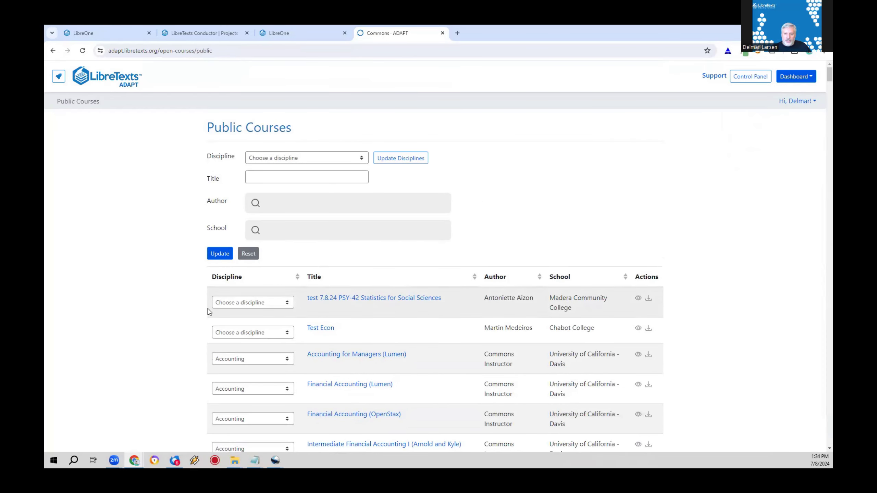
Filter the public courses by the Physics discipline, also viewing the list of editable disciplines.
click(282, 157)
scroll(284, 297, down, 1)
scroll(283, 298, down, 5)
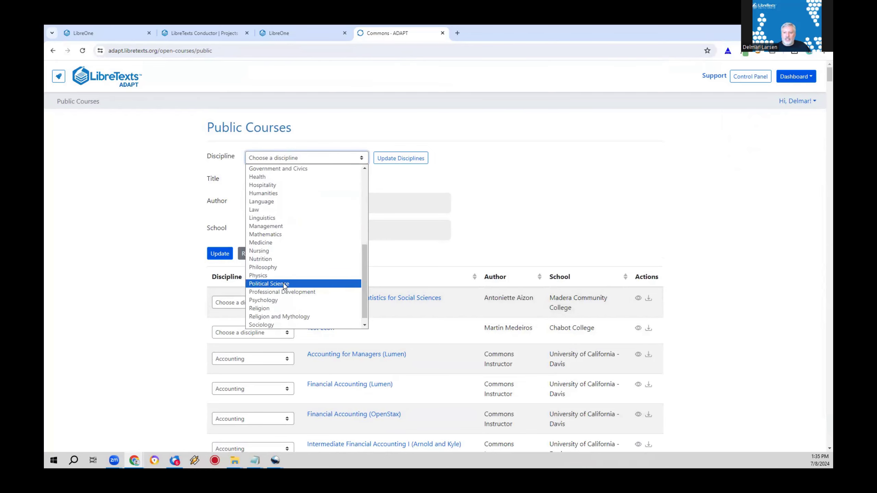
click(284, 274)
click(412, 161)
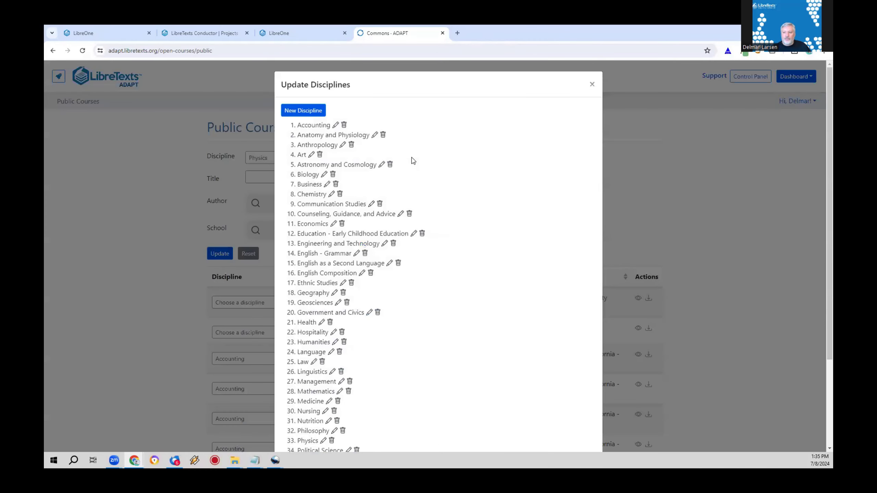
click(590, 85)
click(218, 254)
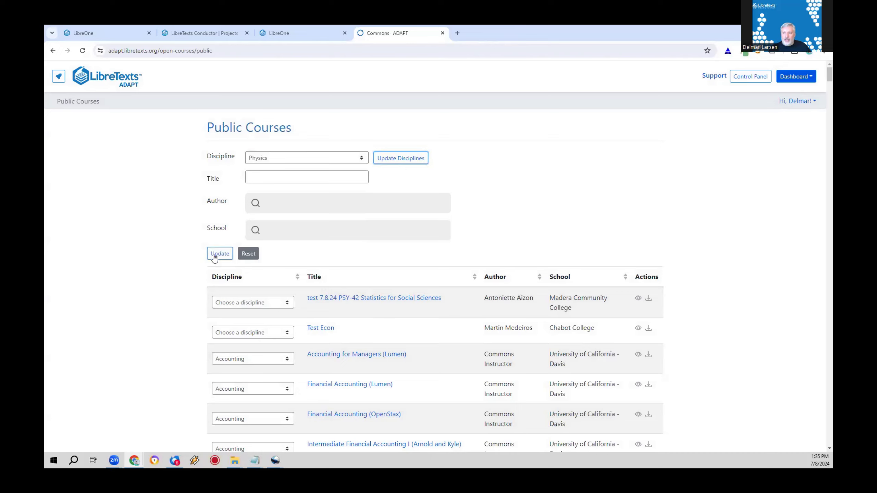
Browse the Physics public courses and check their titles, authors and schools.
scroll(155, 285, down, 4)
scroll(154, 285, down, 6)
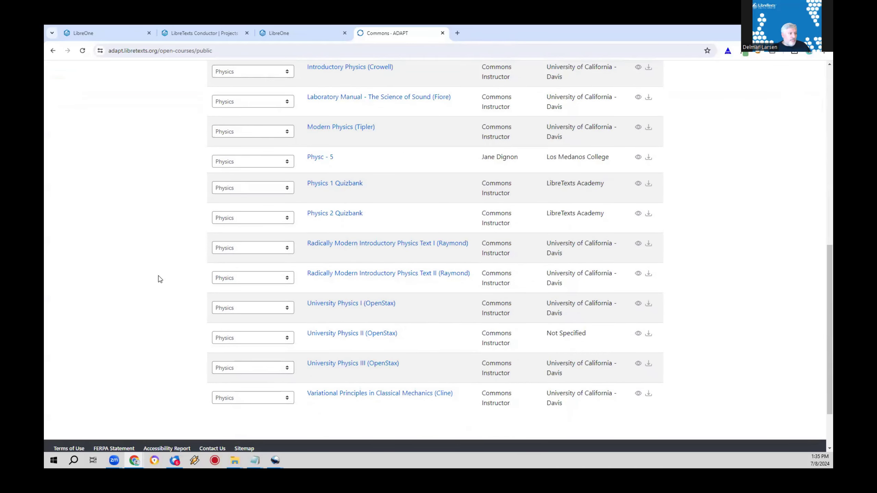
scroll(160, 279, up, 6)
scroll(157, 280, up, 3)
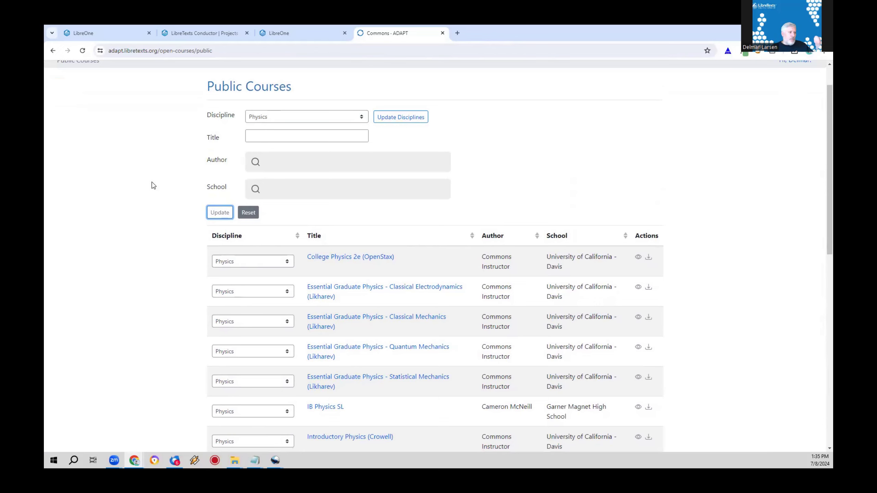
scroll(183, 249, down, 3)
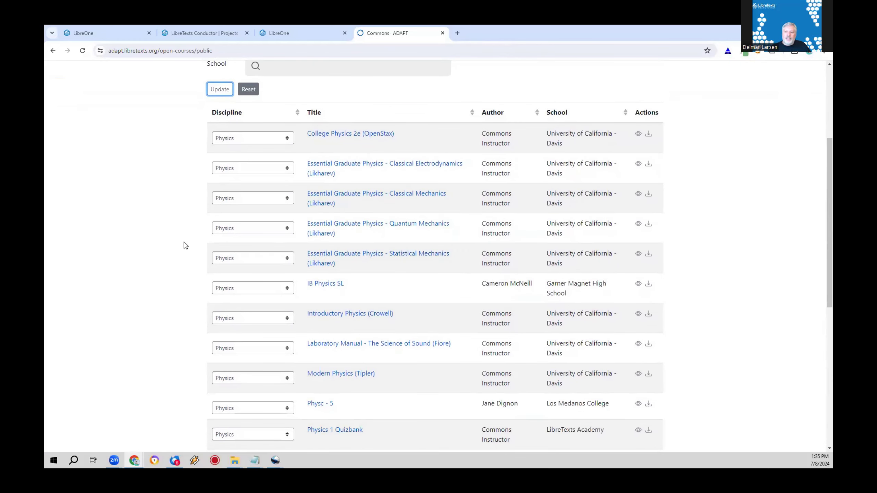
scroll(366, 251, down, 8)
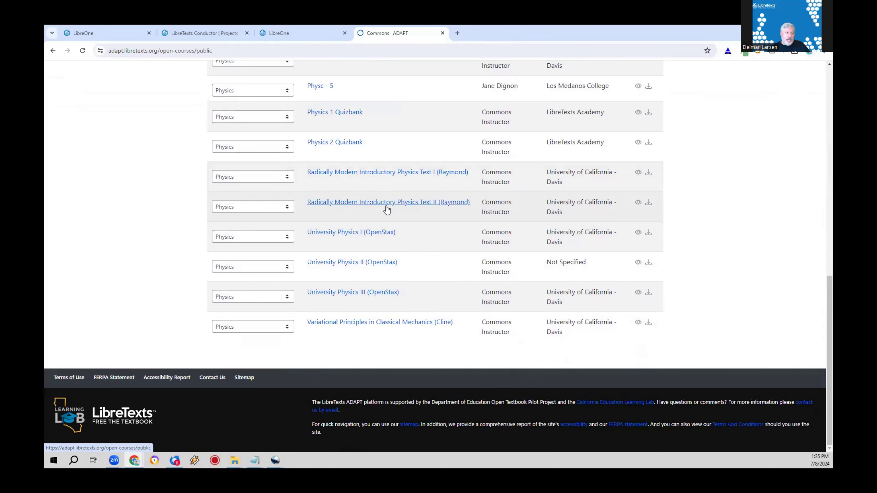
scroll(386, 210, up, 14)
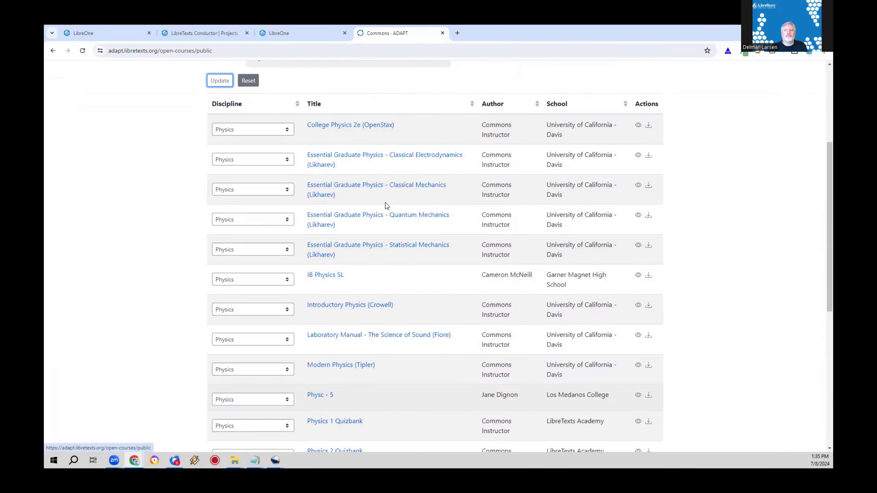
Filter the public courses by the Language discipline and browse the listed courses.
click(259, 163)
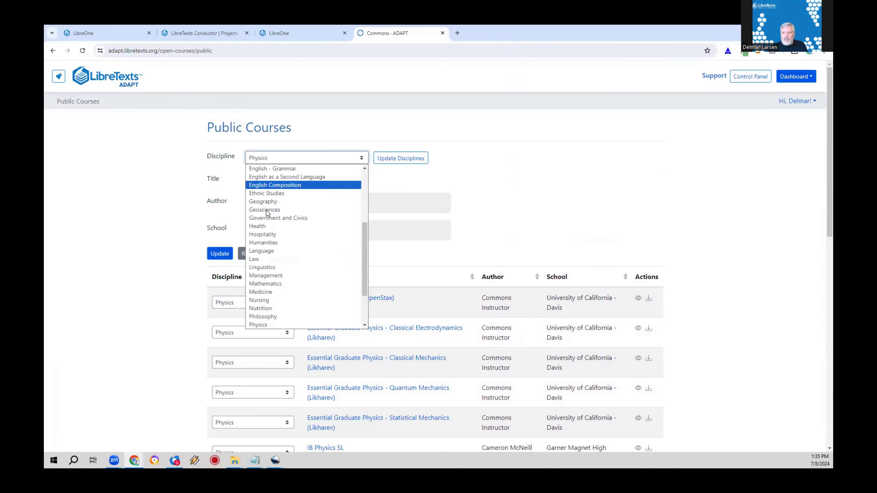
click(271, 251)
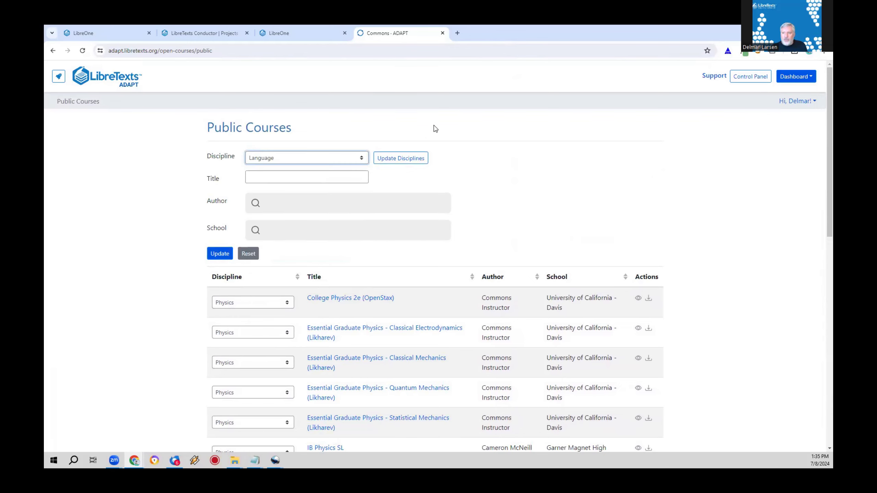
click(223, 260)
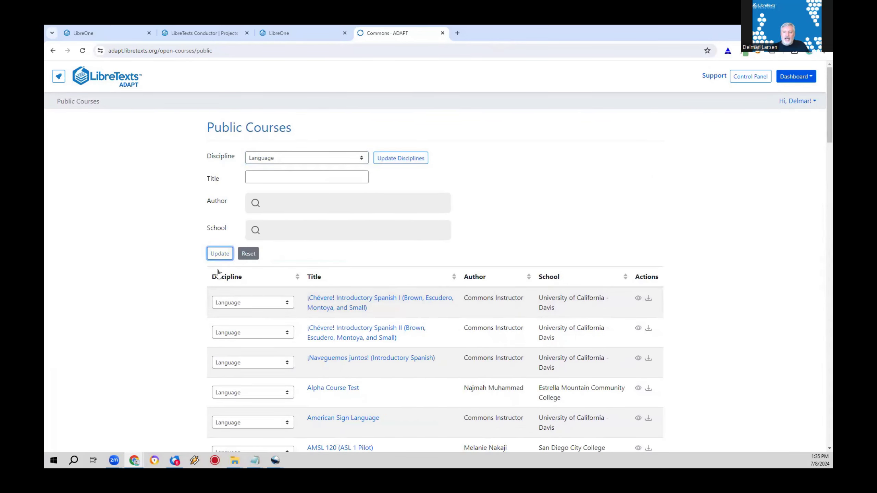
scroll(371, 215, down, 20)
scroll(375, 217, down, 20)
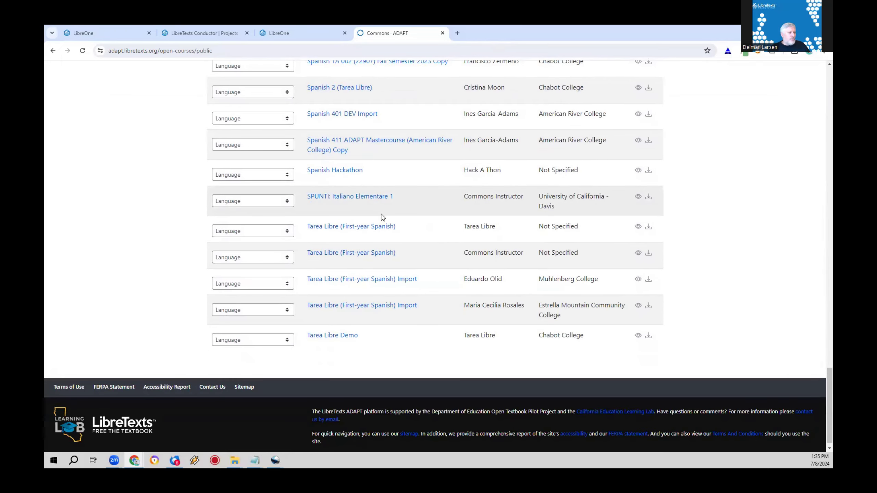
scroll(387, 217, up, 10)
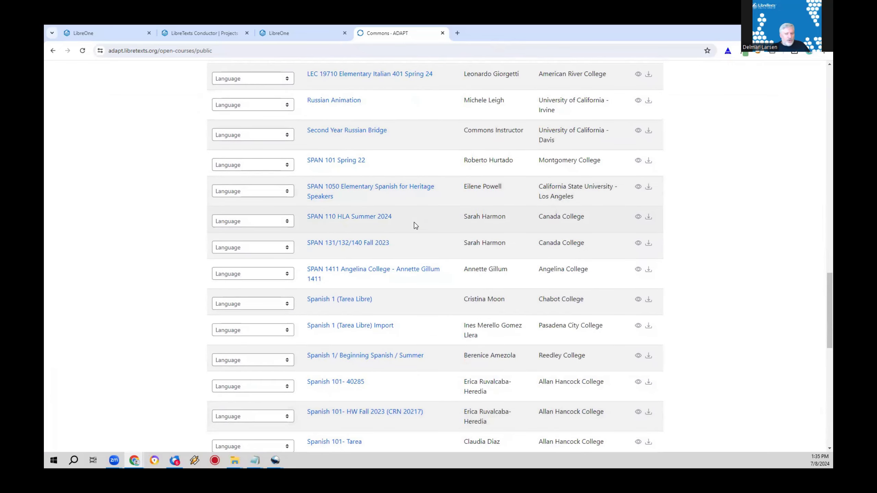
scroll(411, 225, up, 7)
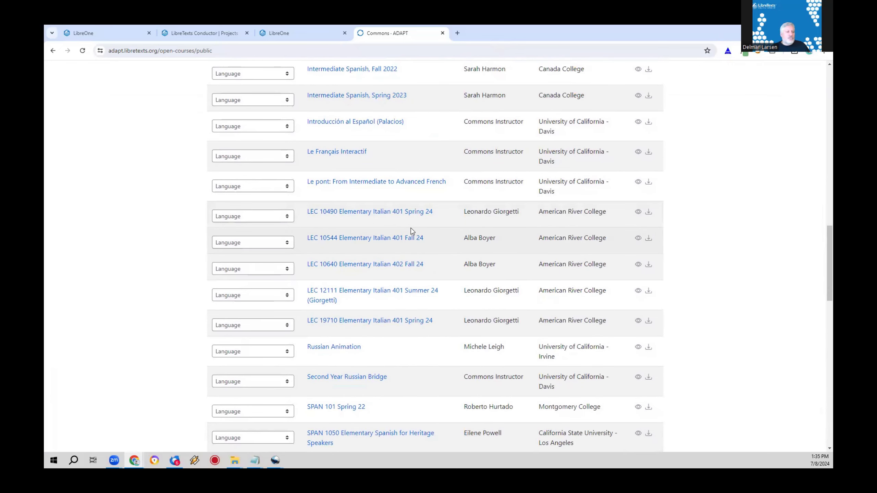
Open the public course ¡Chévere! Introductory Spanish II and view the first question and ADAPT ID of "Si cuidamos la tierra, la tierra nos cuidará".
scroll(412, 227, up, 7)
scroll(412, 230, up, 16)
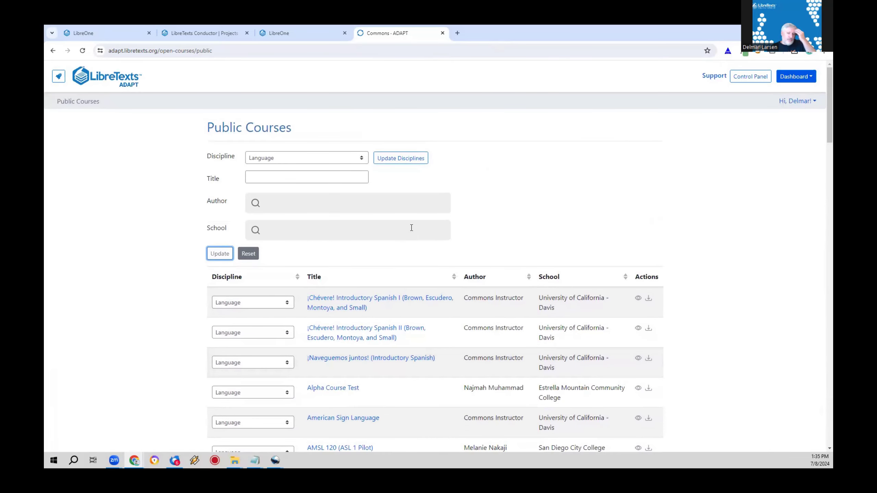
click(336, 331)
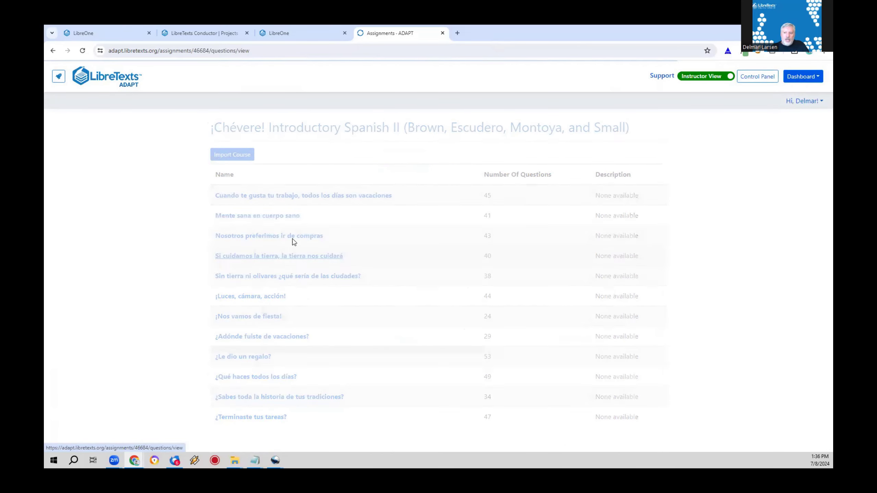
click(289, 254)
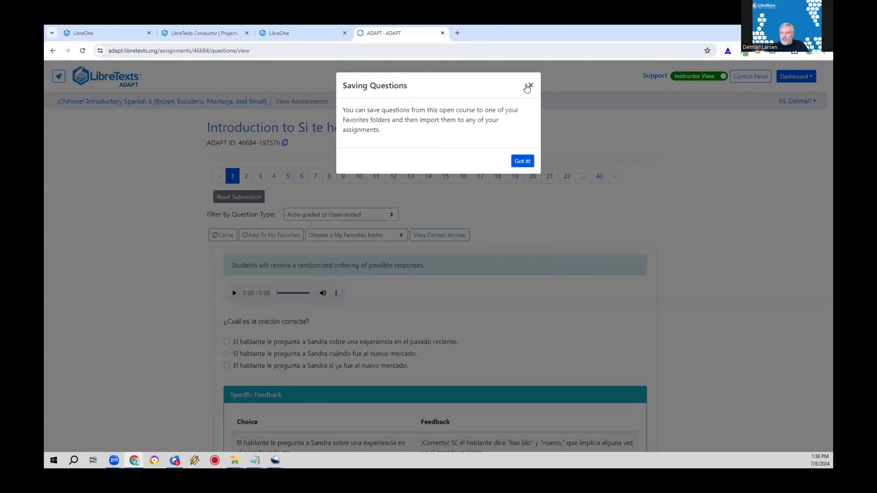
click(530, 86)
drag(262, 143, 282, 145)
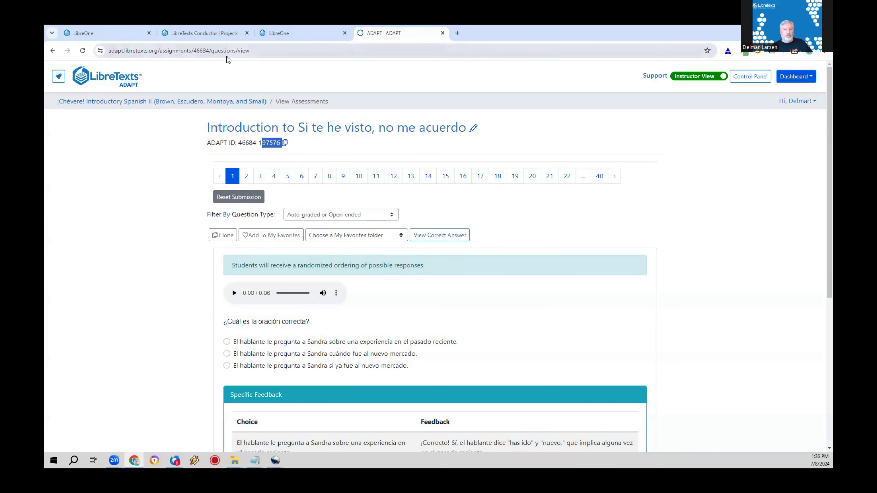
Return to My Courses to view New Course's assignments, and open the My Questions page.
click(94, 82)
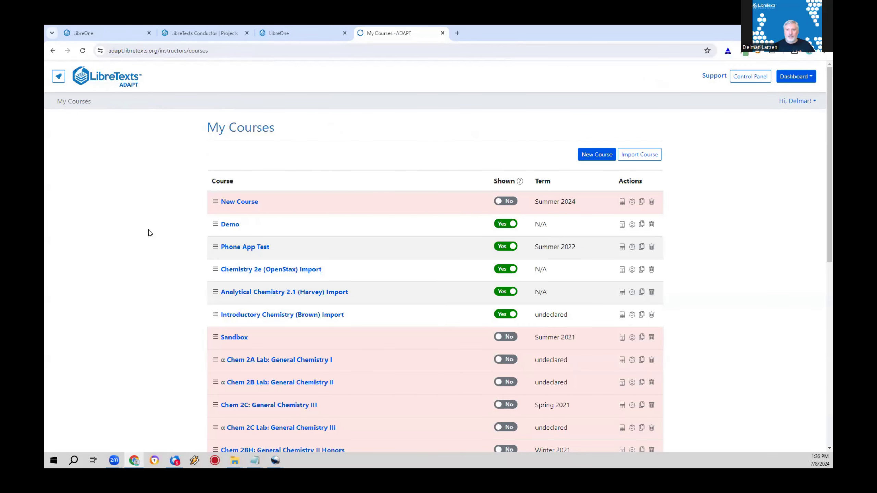
click(224, 202)
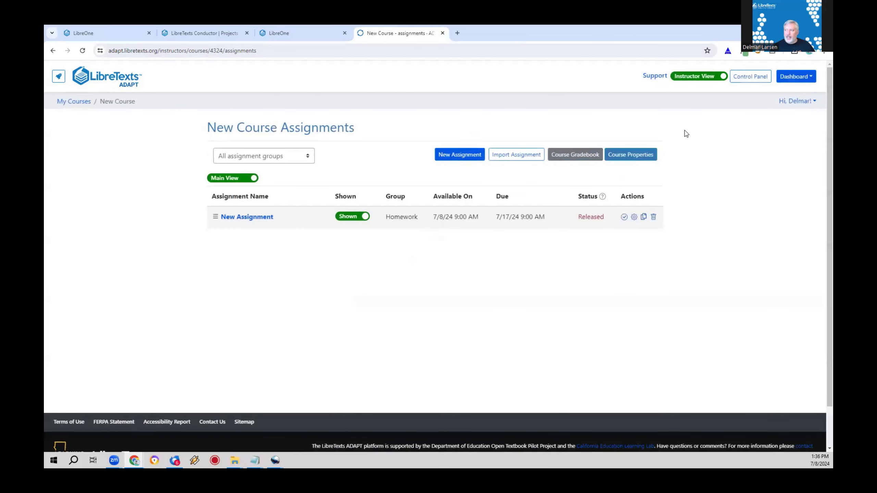
click(807, 77)
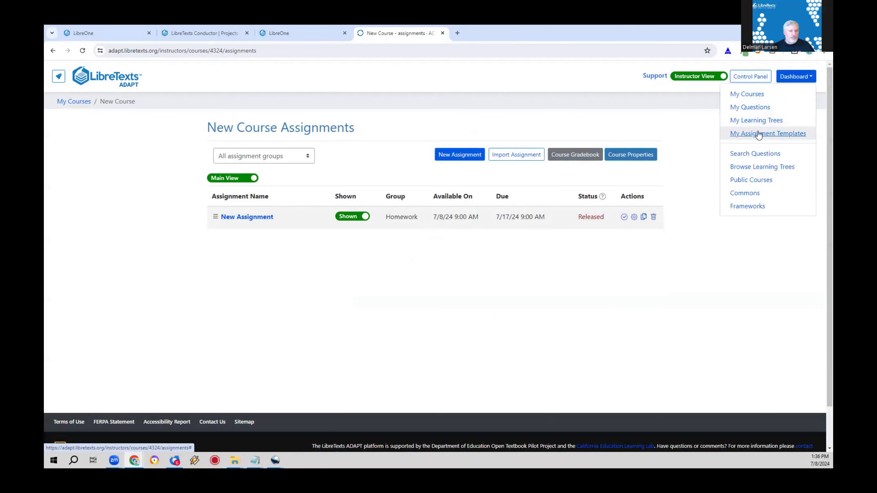
click(759, 110)
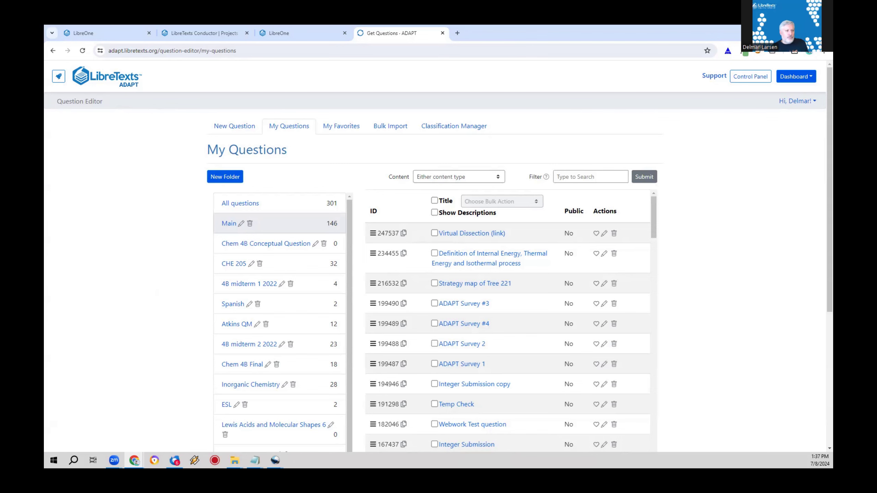
Browse the questions in the Main and Chem 4B Final folders and look over the folder list.
scroll(561, 333, down, 1)
scroll(561, 333, down, 5)
scroll(168, 319, down, 3)
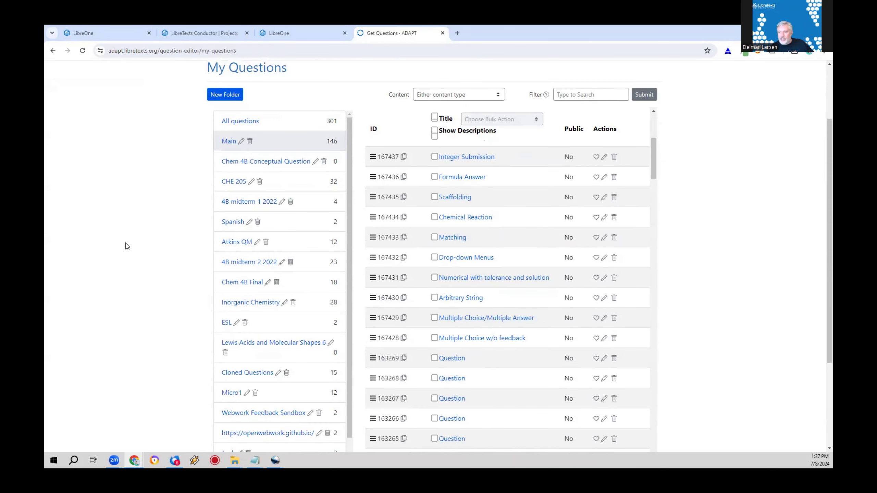
scroll(483, 398, down, 5)
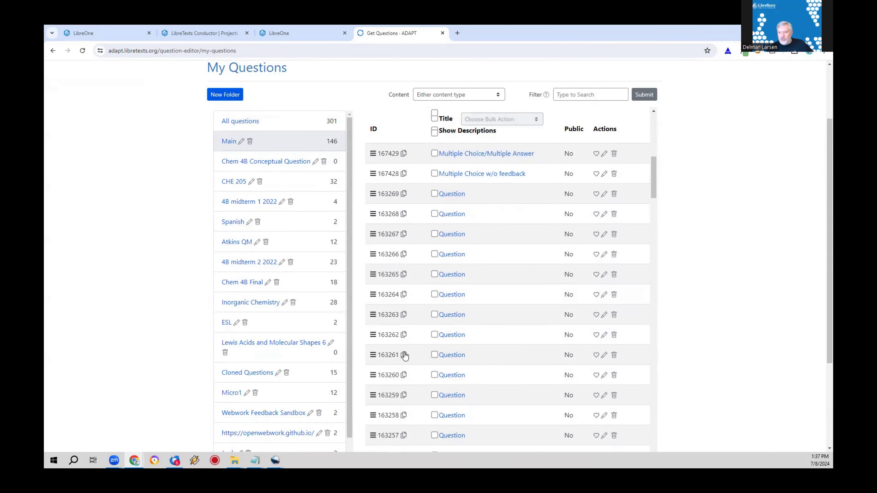
click(258, 283)
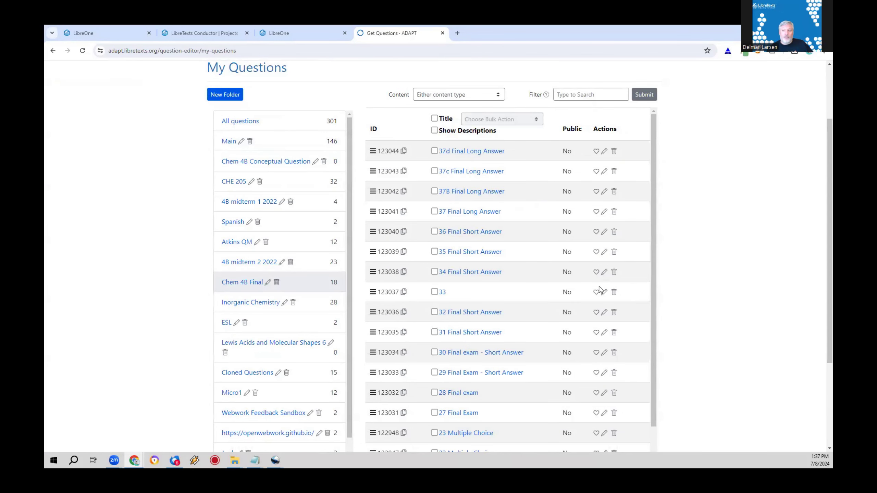
scroll(252, 370, down, 1)
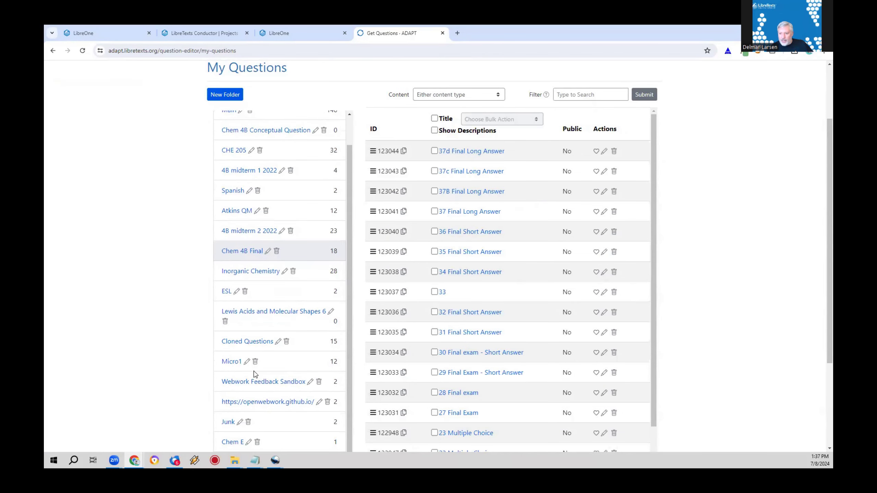
scroll(264, 281, up, 3)
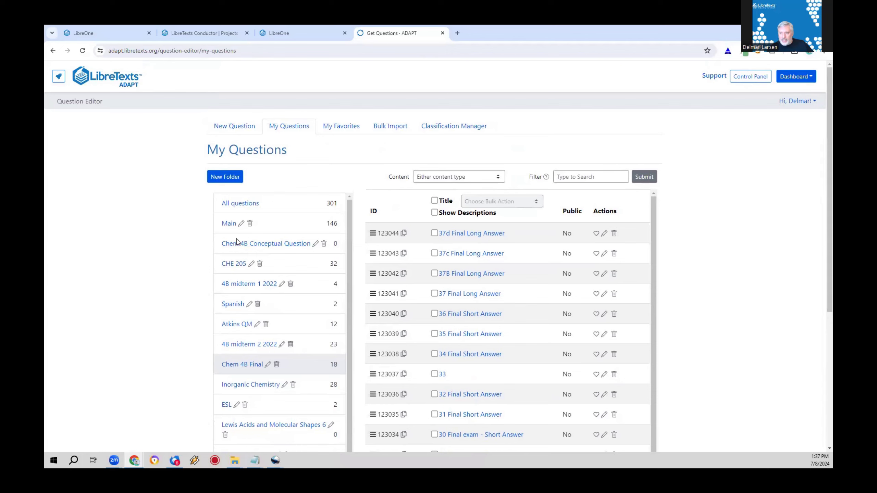
Open the CHE 205 folder and preview the question "Remainder and factor theorems-17492 copy".
click(223, 264)
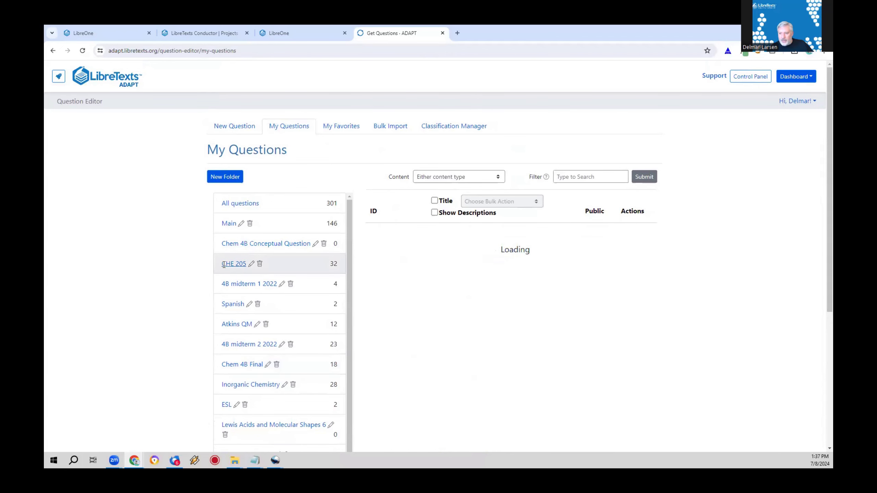
scroll(227, 327, down, 1)
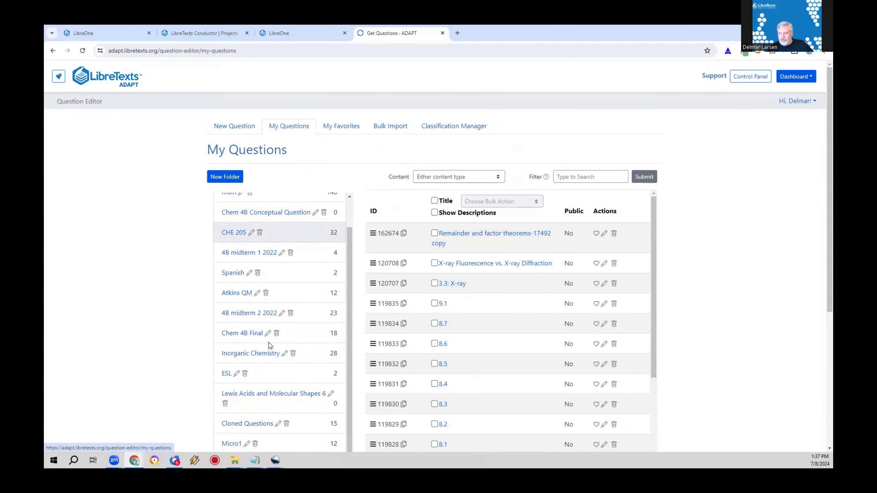
scroll(592, 350, down, 1)
scroll(593, 350, down, 2)
scroll(490, 268, up, 3)
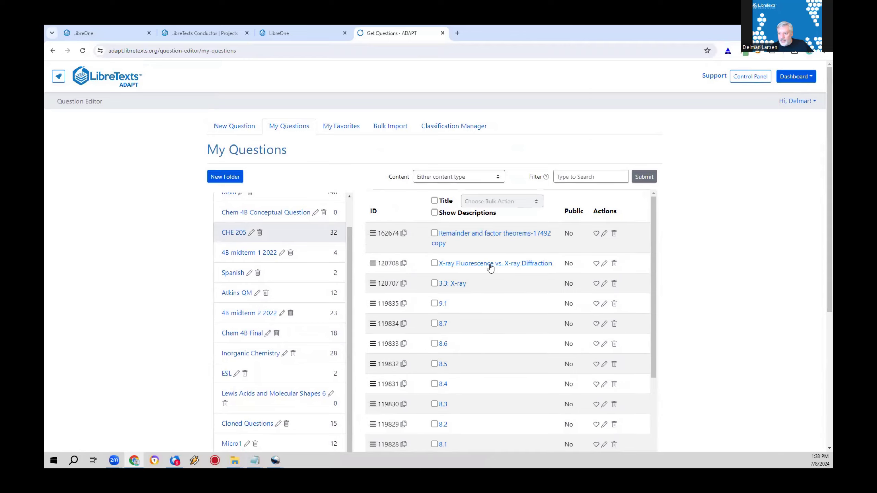
click(480, 234)
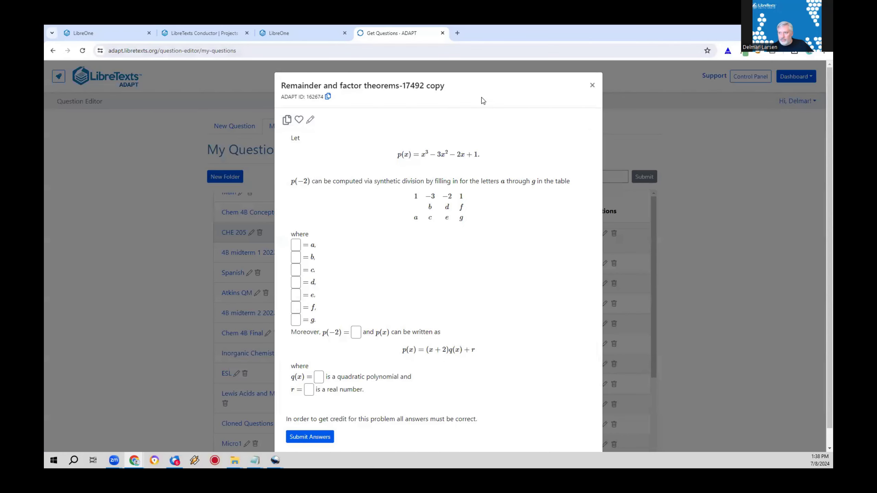
click(590, 86)
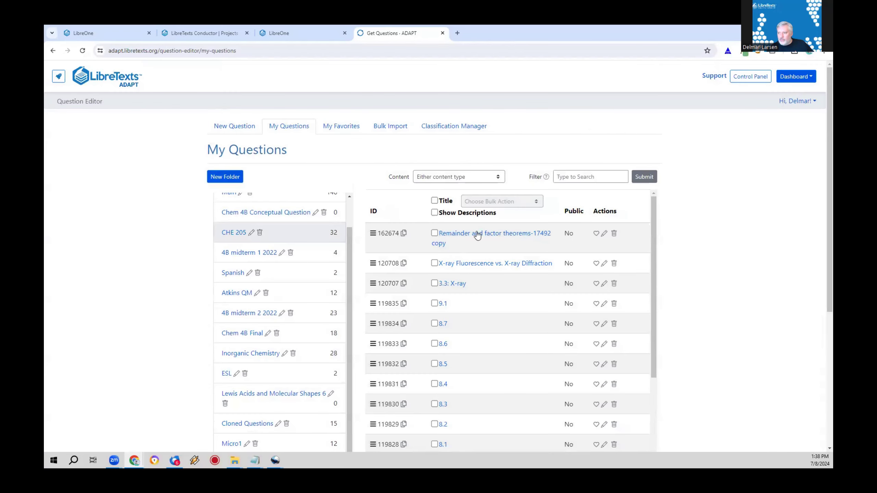
Open "Remainder and factor theorems-17492 copy" for editing and review its meta-information, including license and tags.
click(604, 234)
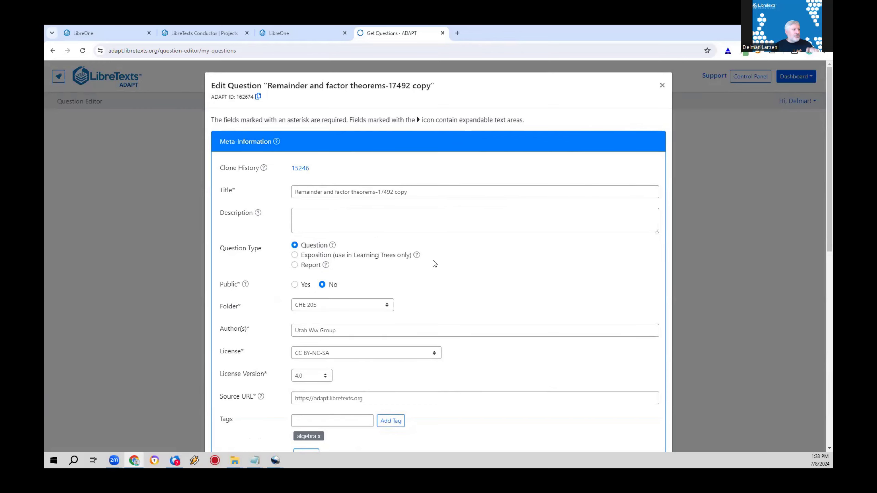
scroll(458, 241, down, 1)
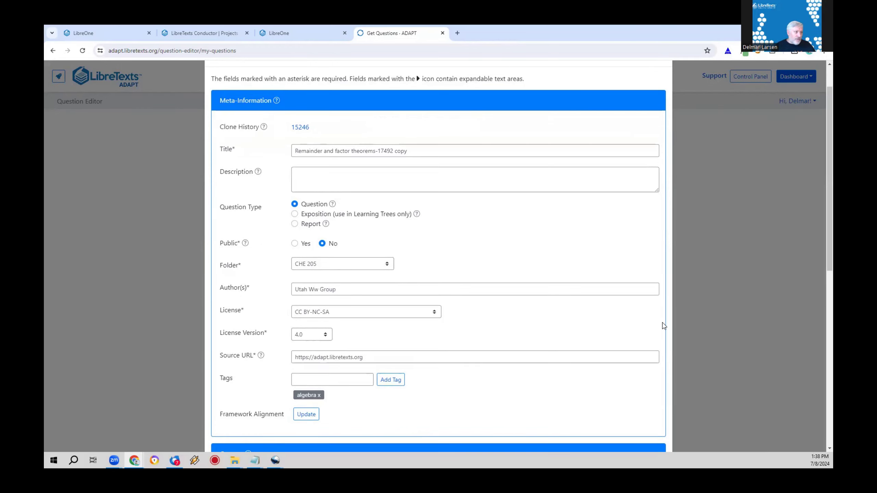
scroll(510, 297, down, 3)
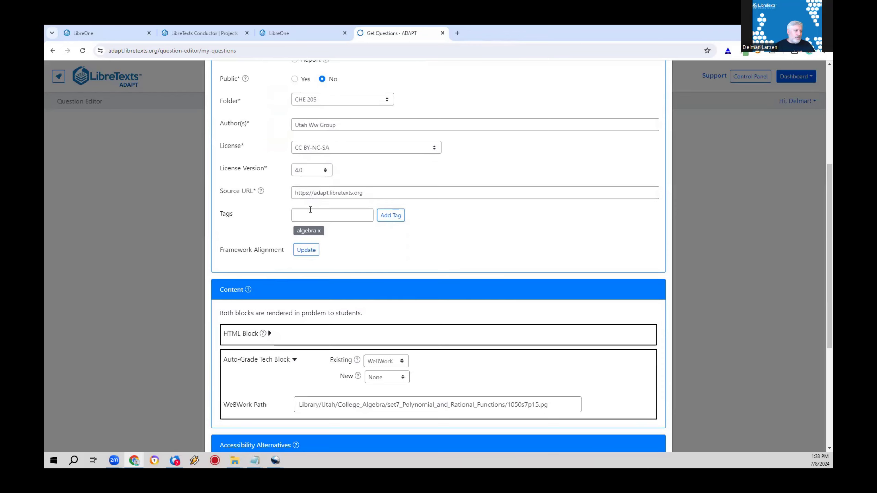
click(306, 234)
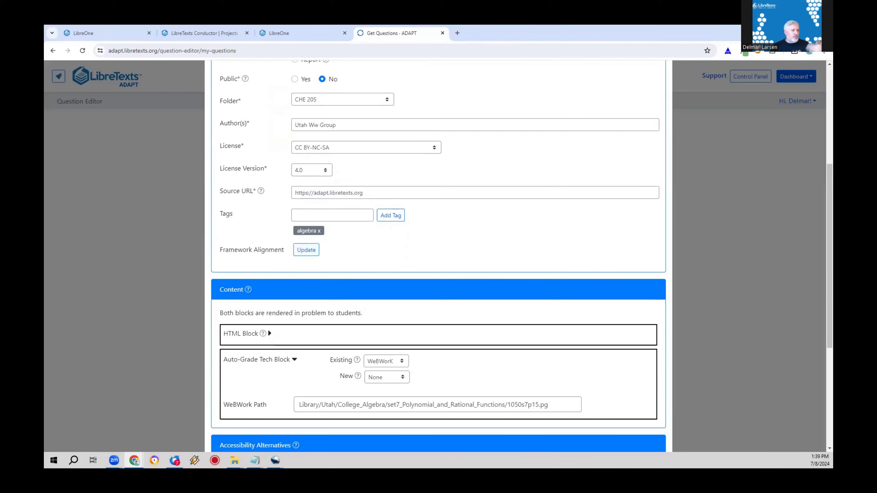
View the Chemistry (OLI) framework in the question's Framework Alignment settings, browse its levels and descriptors, and close it without aligning any.
click(298, 252)
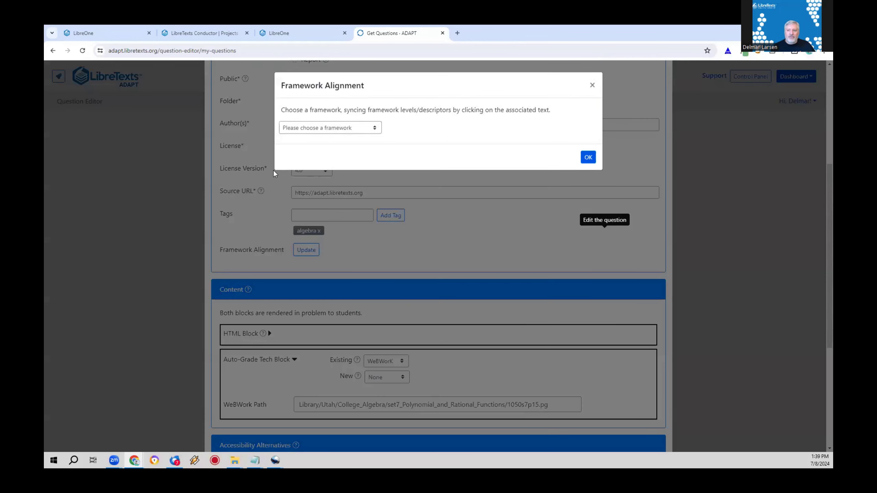
click(293, 130)
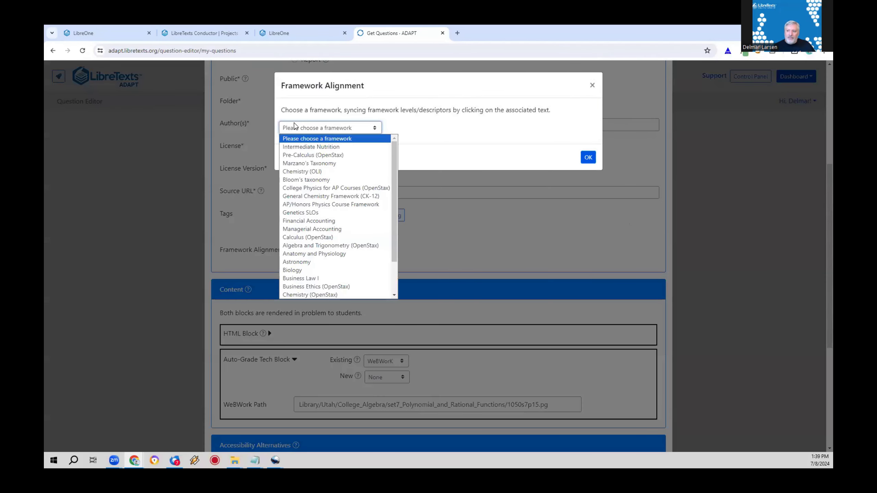
click(325, 171)
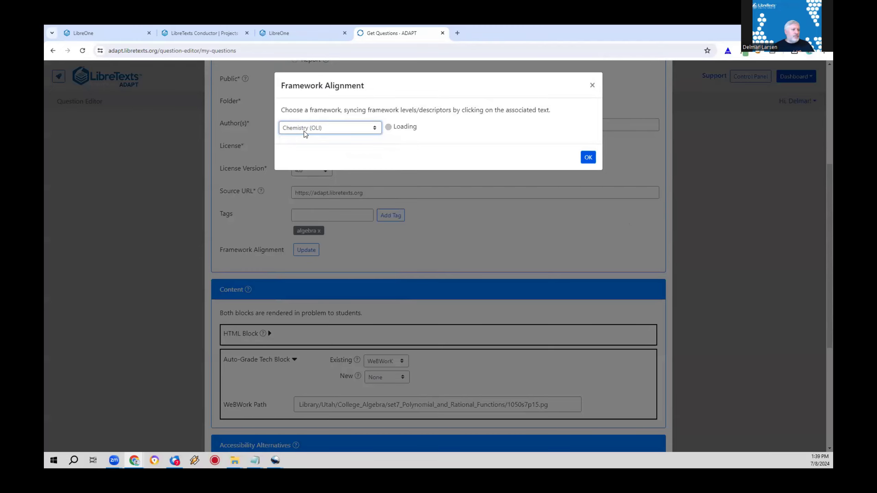
scroll(505, 295, down, 20)
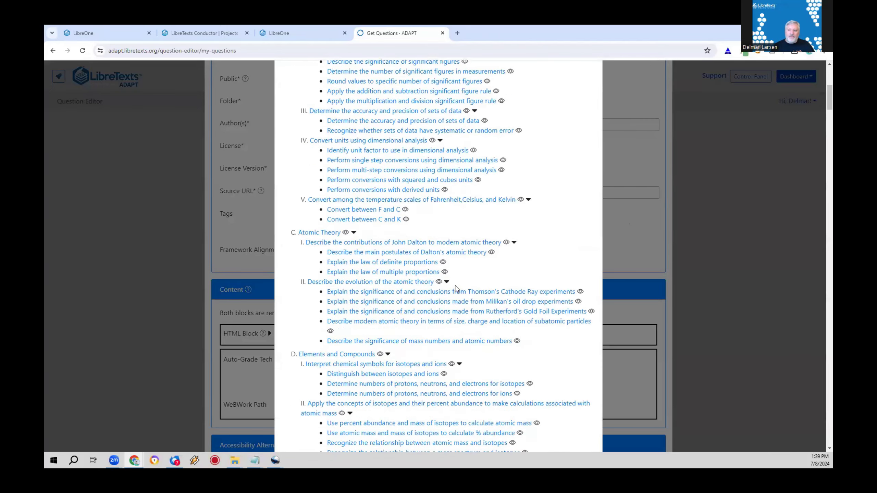
scroll(455, 288, down, 7)
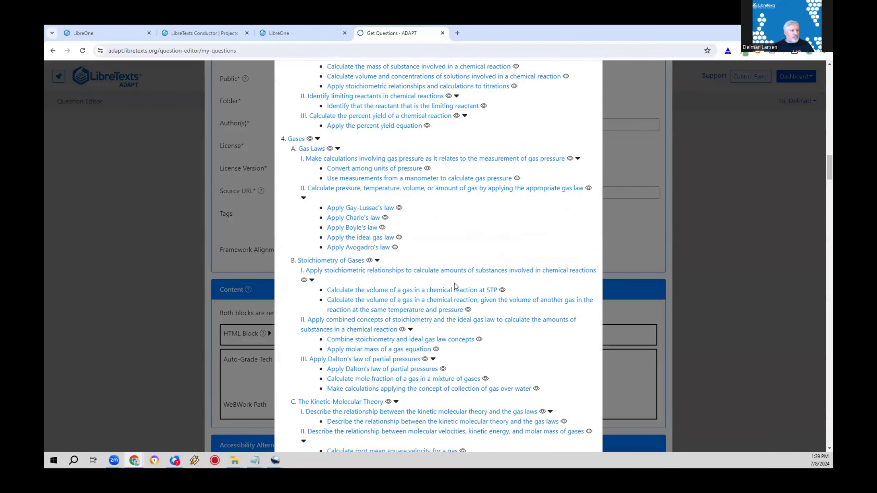
scroll(455, 287, up, 20)
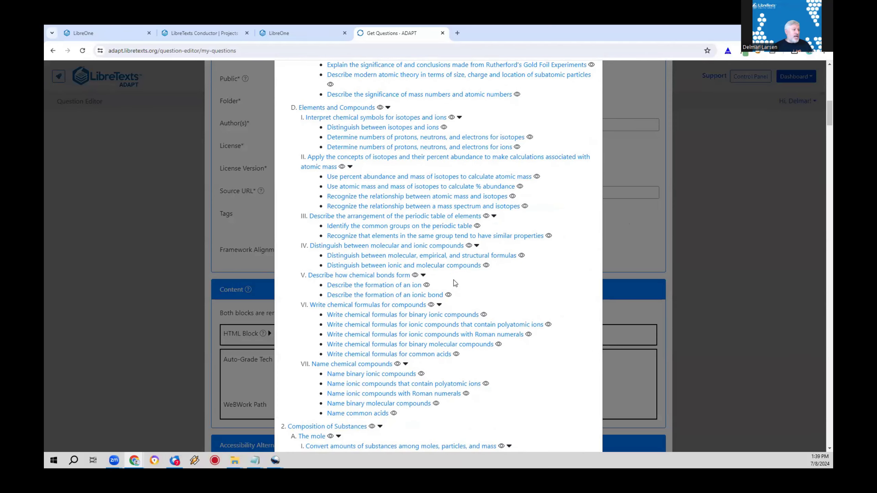
scroll(455, 283, up, 5)
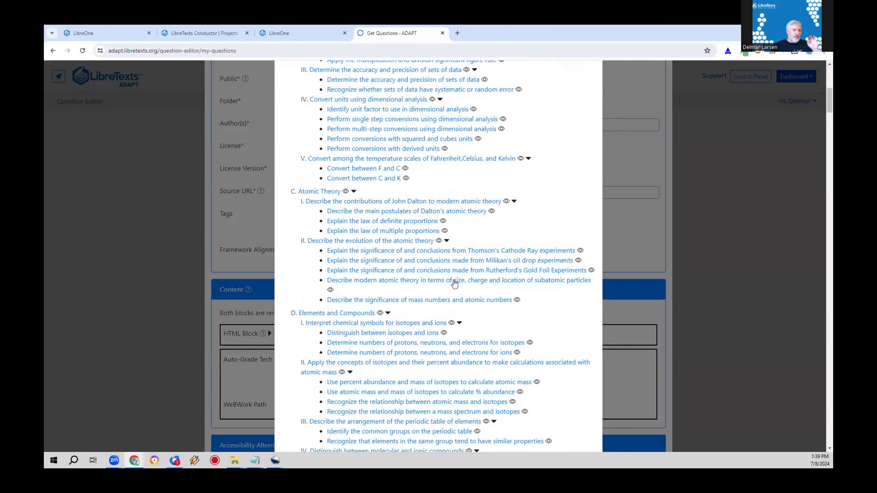
scroll(454, 283, up, 8)
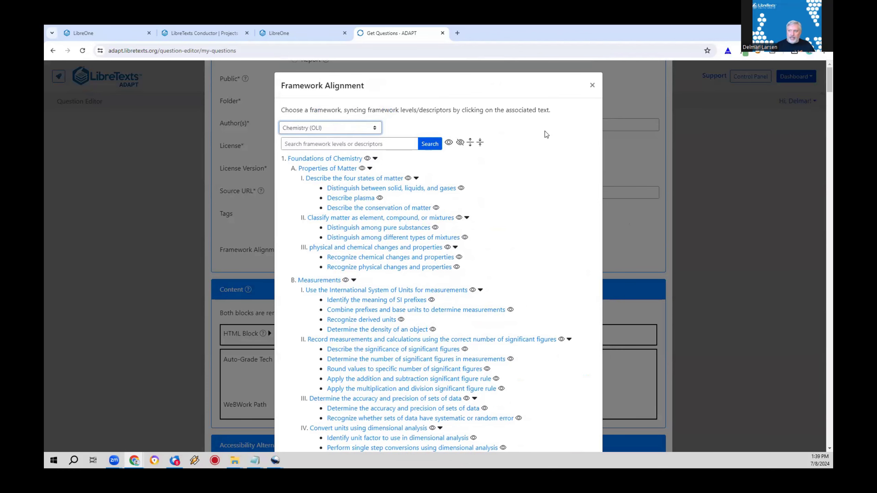
click(591, 86)
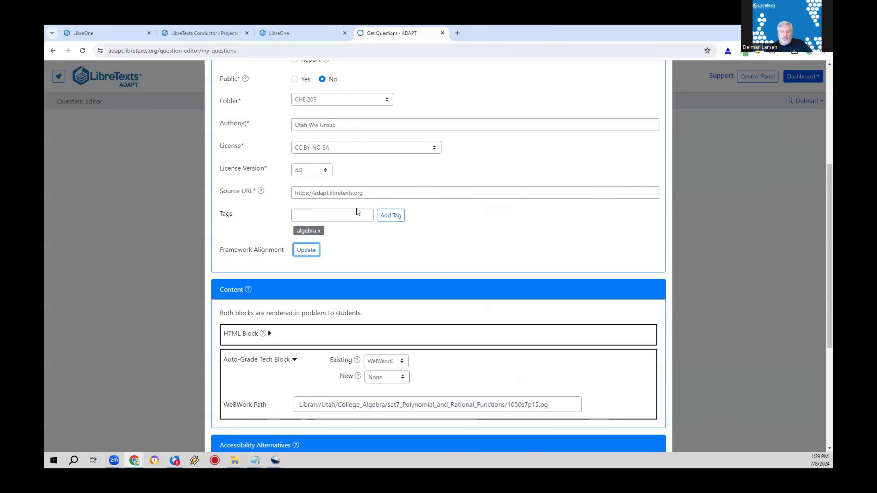
Expand the question's HTML Block and inspect the content settings, highlighting the full WeBWorK path in the Auto-Grade Tech Block.
scroll(357, 211, down, 3)
scroll(358, 212, up, 1)
scroll(211, 154, down, 1)
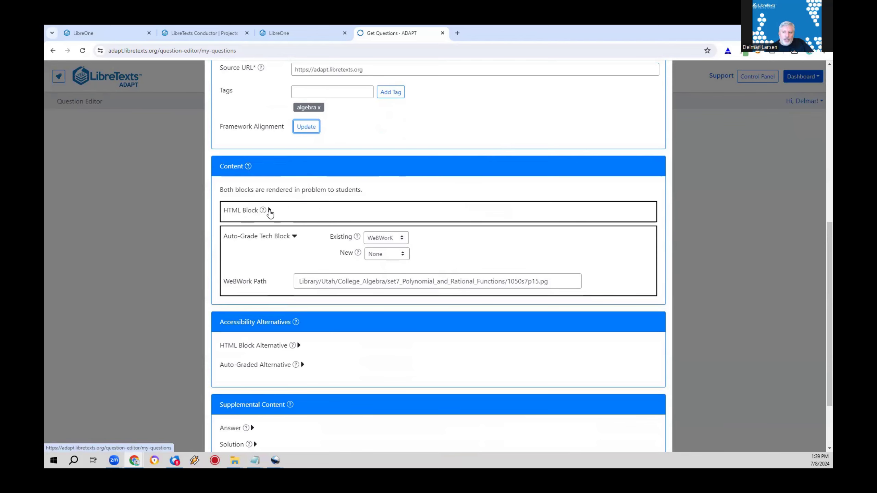
click(269, 210)
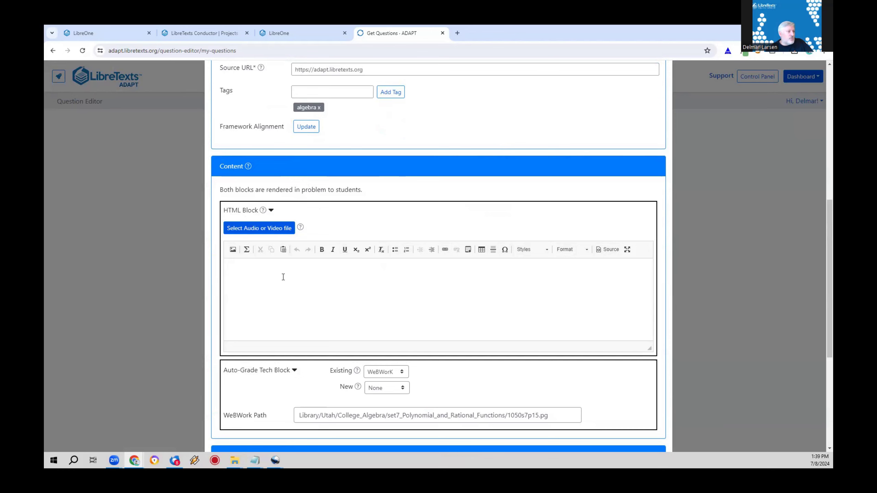
scroll(283, 283, down, 3)
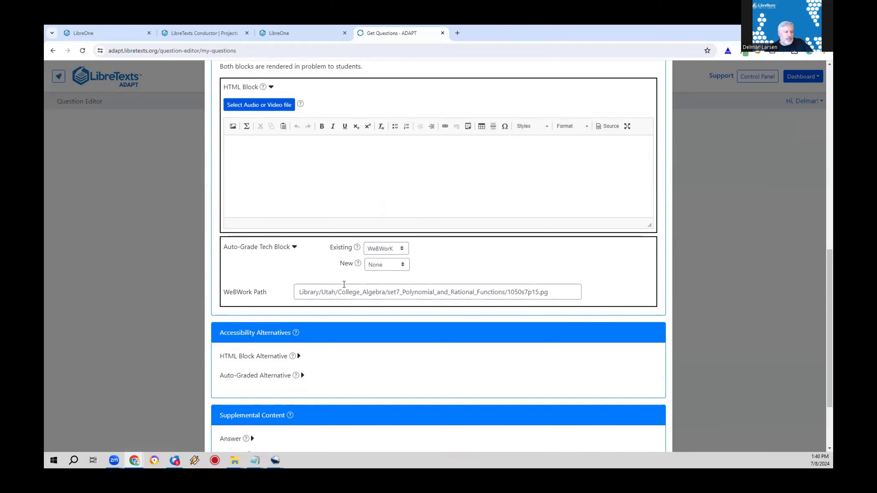
drag(550, 292, 293, 283)
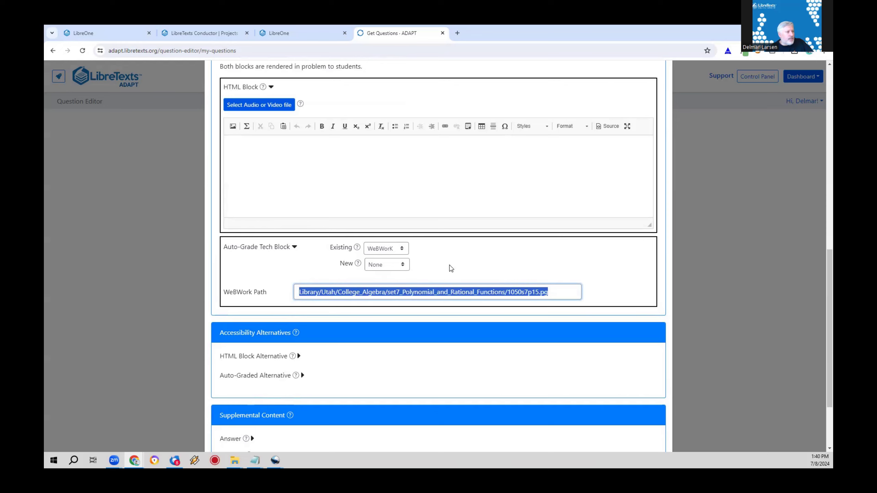
Highlight the WeBWorK path once more, and expand the HTML Block Alternative and Auto-Graded Alternative under Accessibility Alternatives.
drag(552, 292, 299, 289)
click(298, 288)
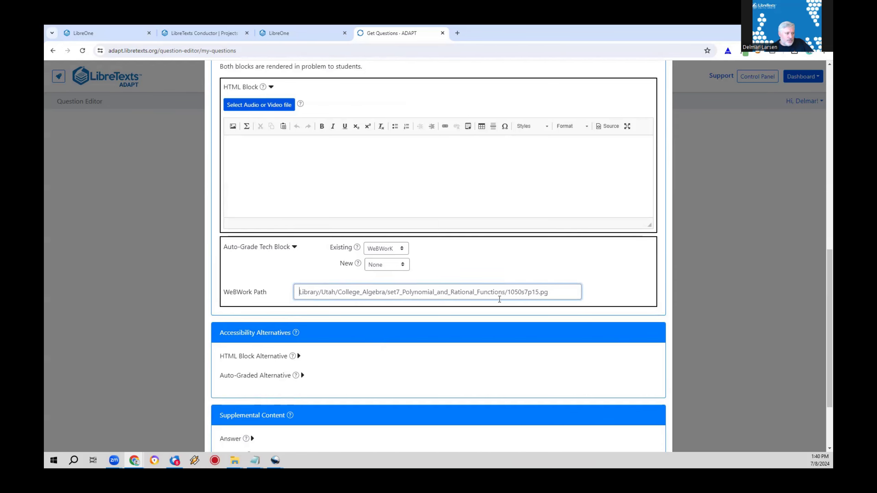
scroll(380, 286, down, 3)
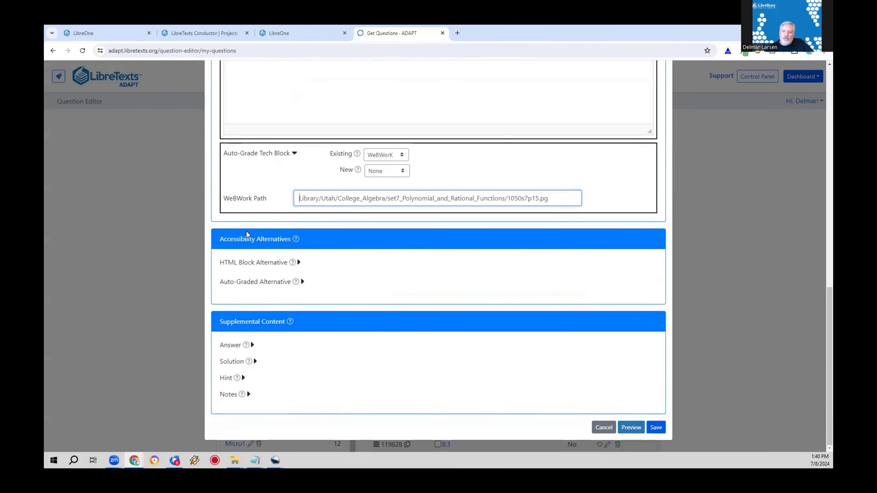
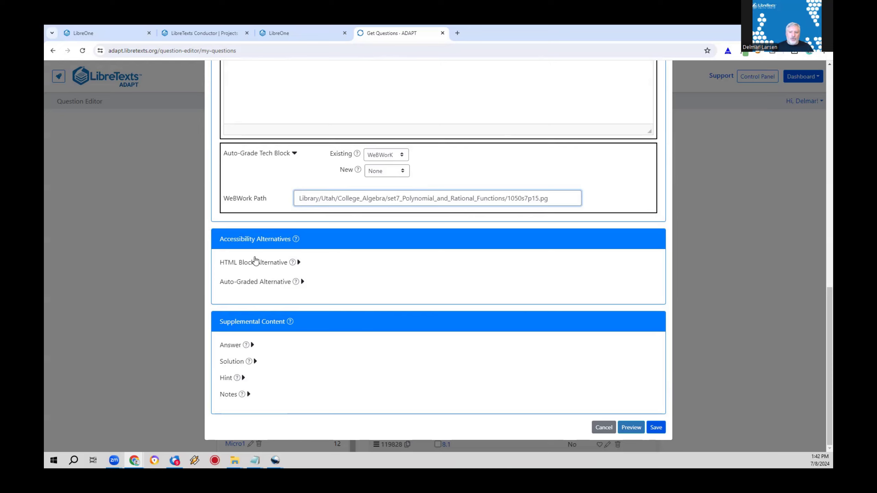
click(282, 263)
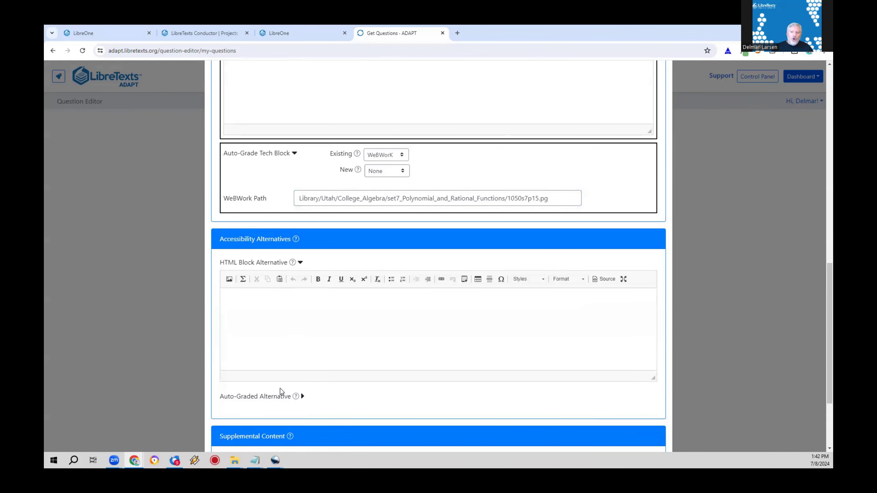
scroll(280, 391, down, 2)
click(262, 316)
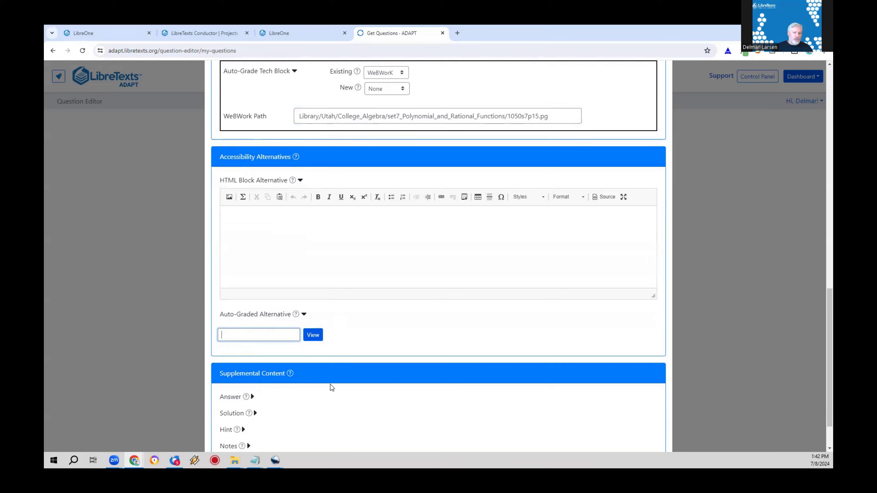
Expand the Answer, Solution, Hint and Notes editors under Supplemental Content and look through them.
scroll(357, 365, down, 2)
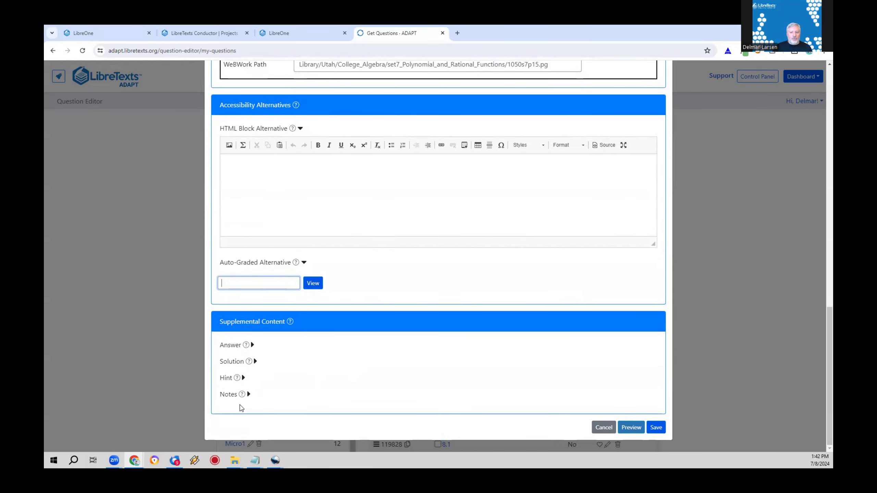
click(252, 345)
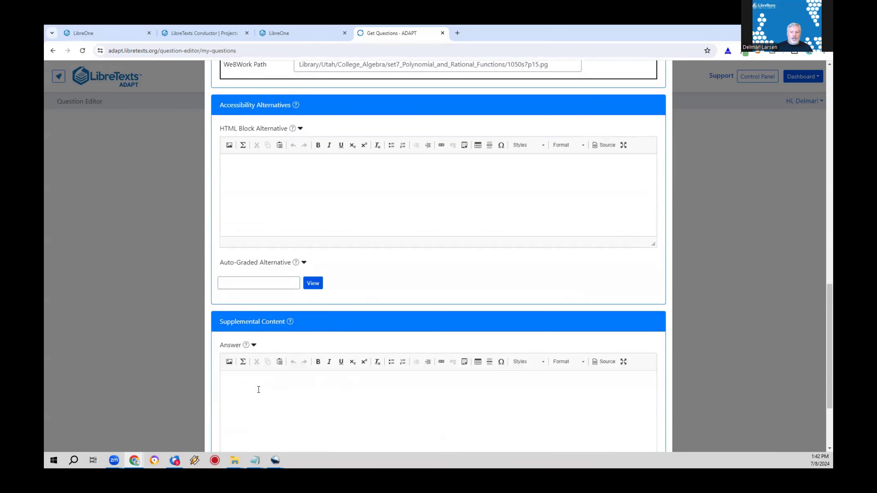
scroll(259, 380, down, 4)
click(254, 362)
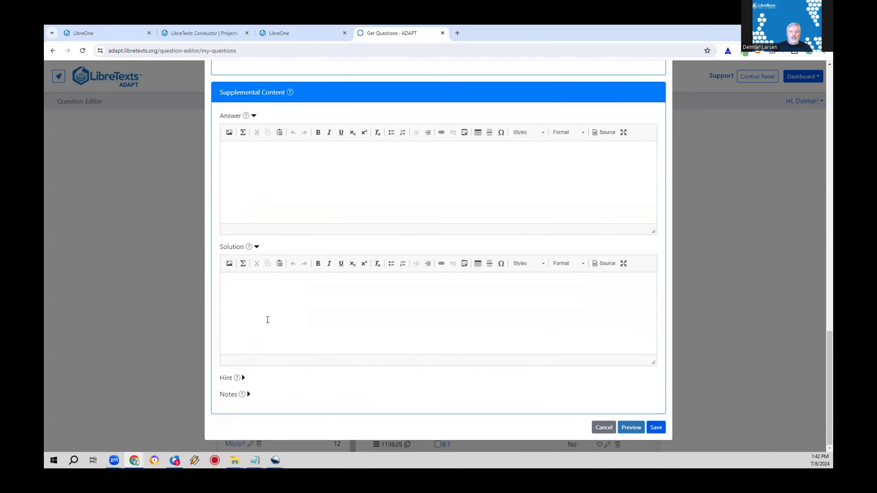
click(244, 379)
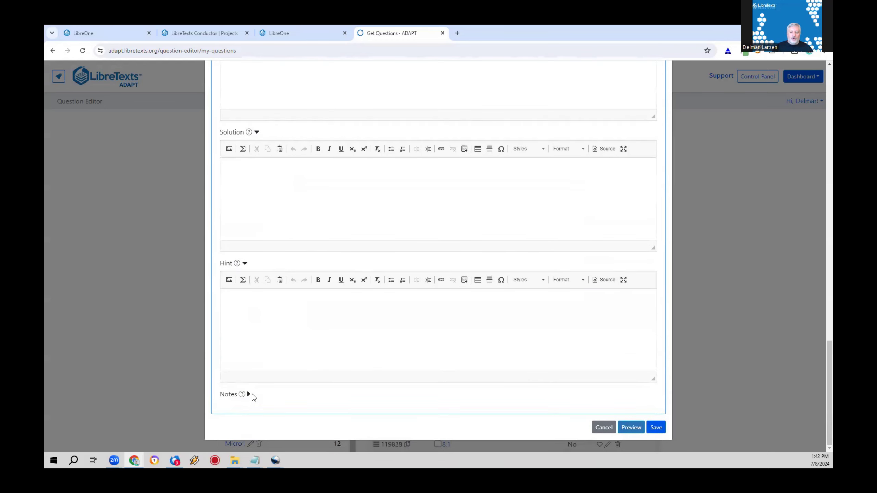
click(249, 394)
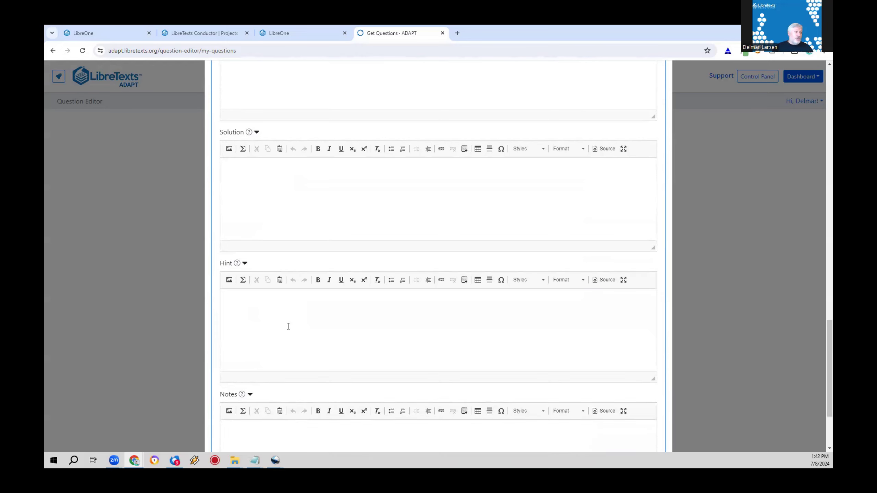
scroll(337, 256, up, 5)
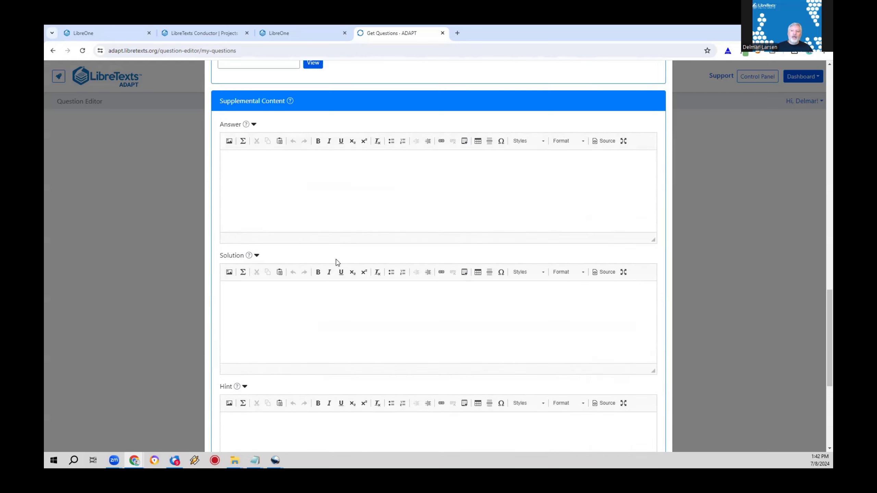
scroll(335, 256, down, 3)
click(300, 282)
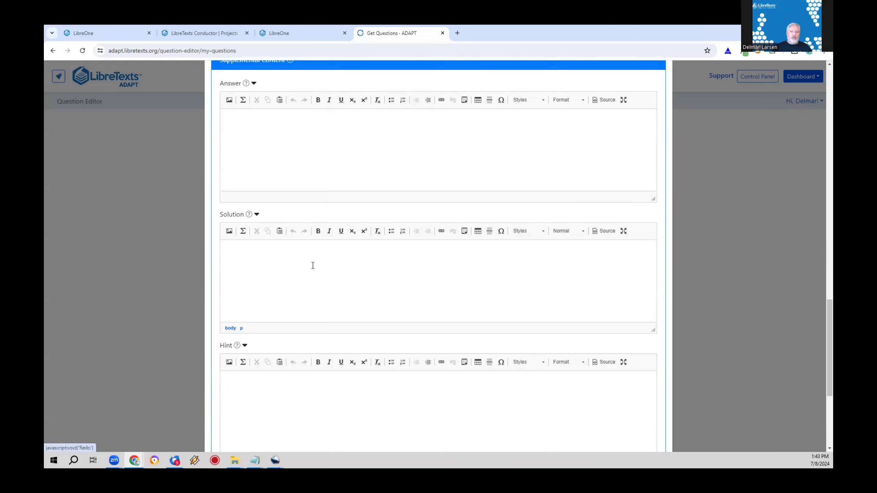
Review the full question form from Meta-Information through Supplemental Content, and close it without saving.
scroll(340, 280, up, 5)
scroll(342, 277, up, 15)
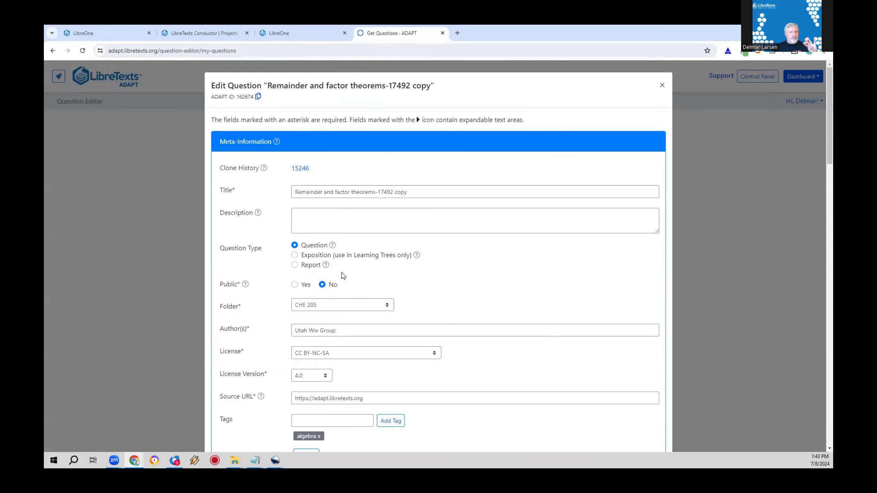
scroll(343, 275, down, 10)
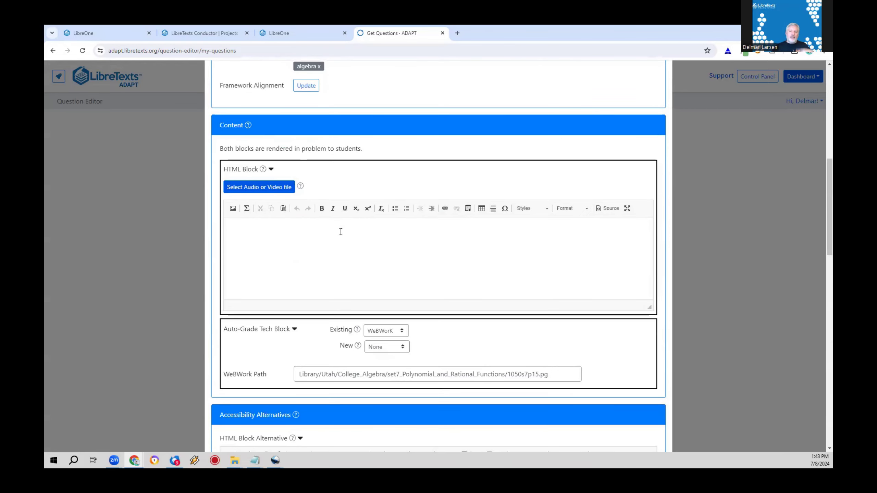
scroll(340, 231, down, 4)
scroll(417, 270, down, 10)
scroll(417, 229, down, 7)
scroll(418, 230, up, 7)
scroll(417, 228, up, 3)
scroll(416, 228, down, 10)
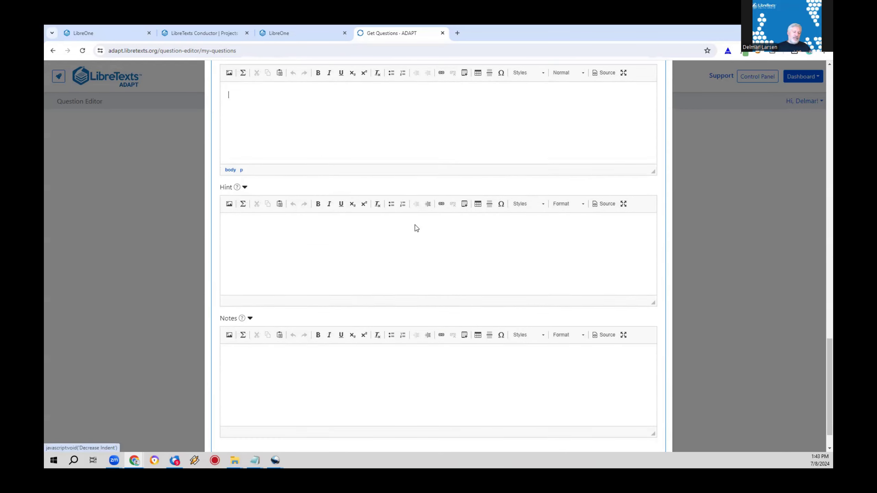
scroll(417, 228, down, 2)
click(604, 428)
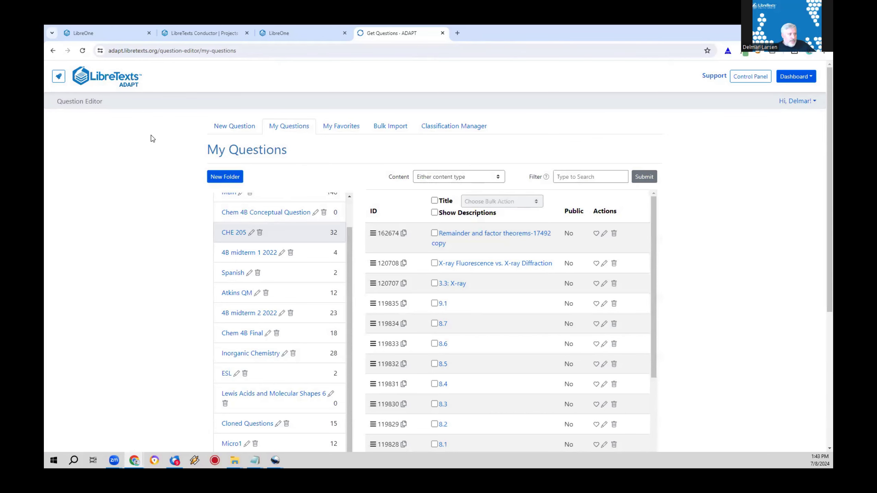
Go to My Courses, open New Assignment in New Course, and start creating a new question for it.
click(111, 83)
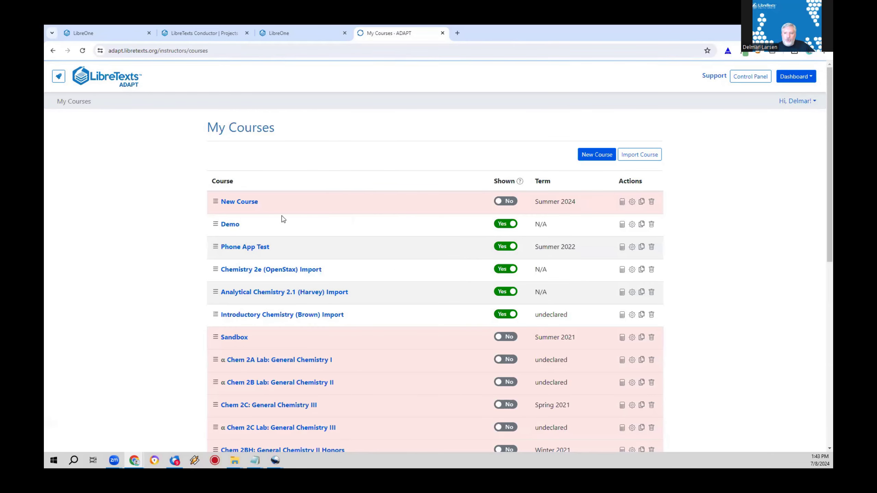
click(232, 204)
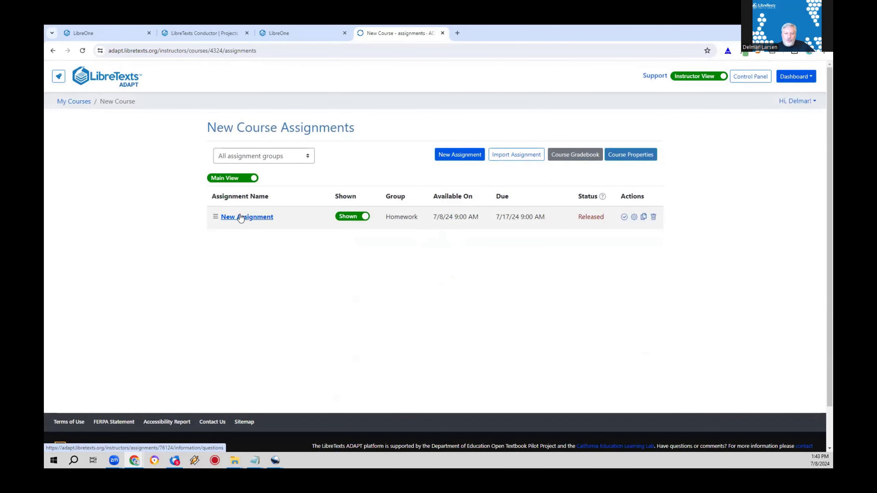
click(240, 216)
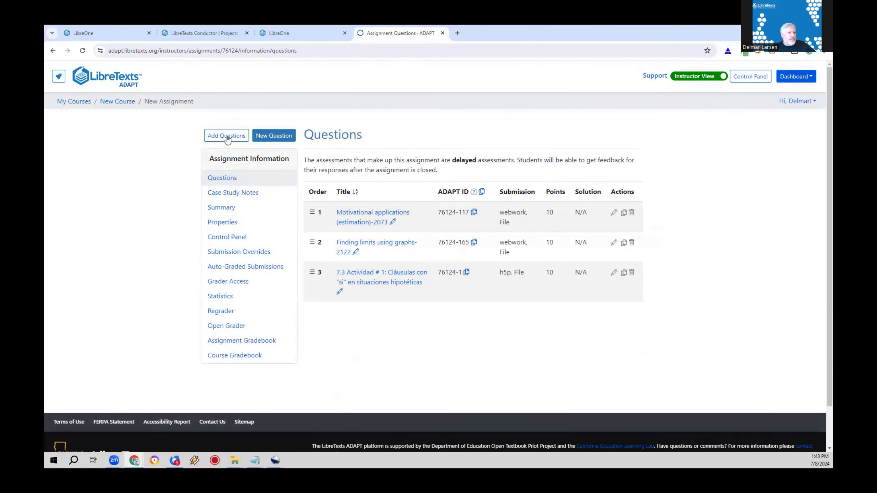
click(265, 137)
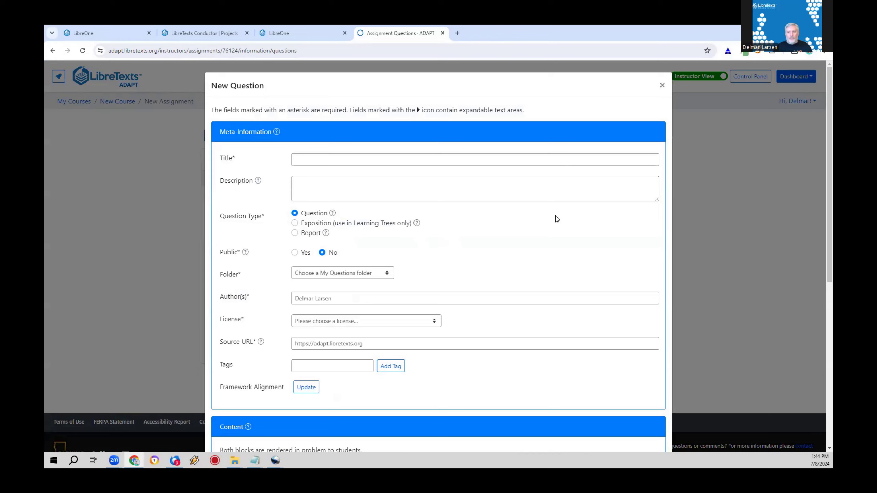
Title the question "New Question" and enter the description "This is the best question in the world!".
click(414, 158)
text(New Question)
key(Tab)
key(Tab)
text(This is the best q)
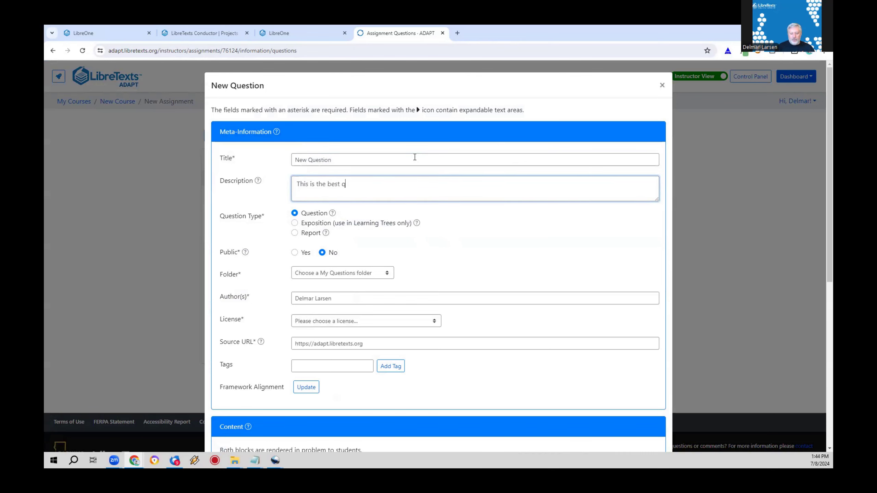
text(uestion in the world!)
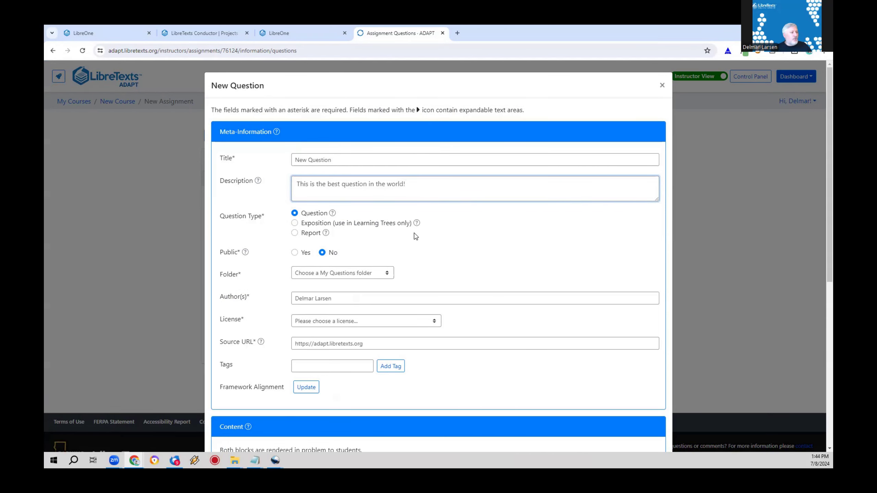
Make the new question public and assign it to the Main folder.
scroll(414, 234, down, 3)
click(299, 170)
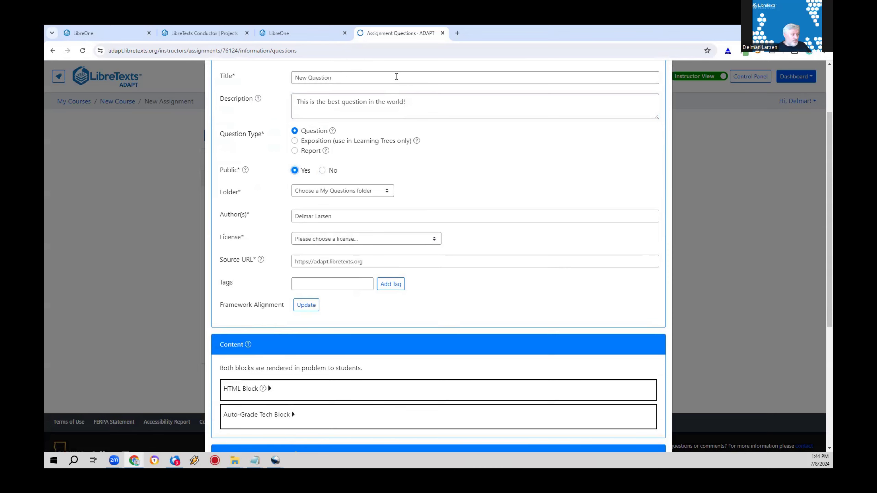
click(320, 191)
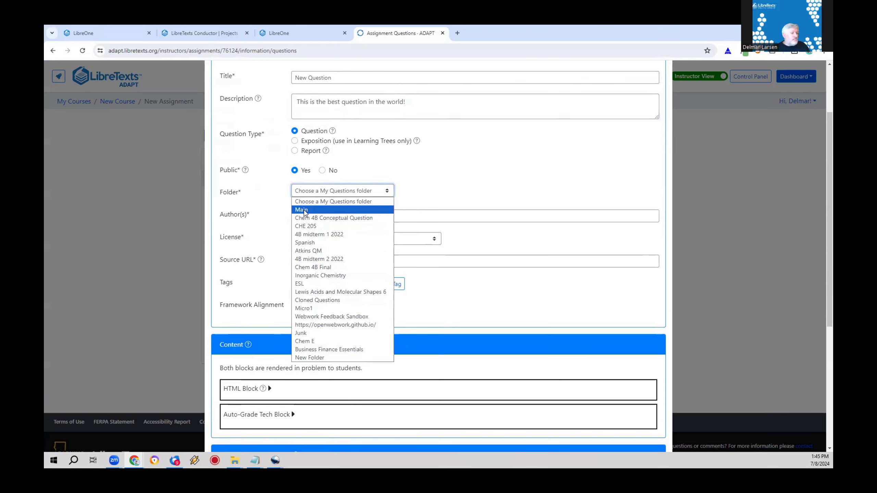
click(304, 210)
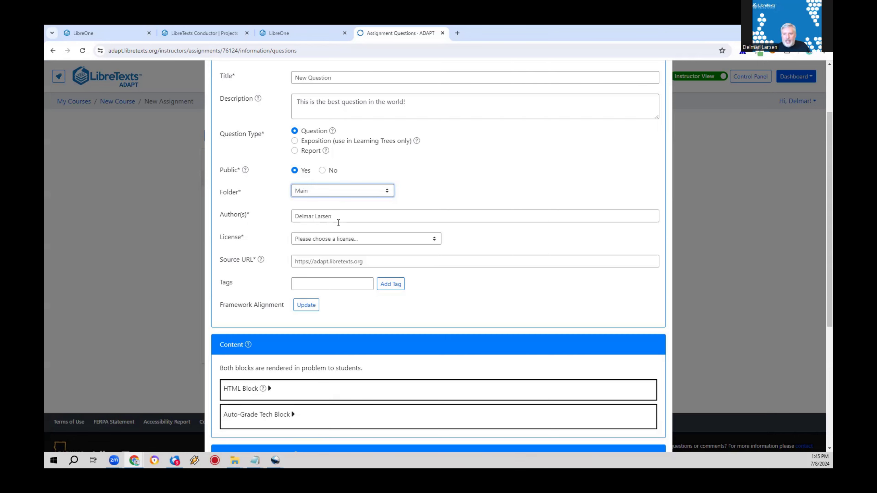
Set the question's license to CC BY-NC-SA version 3.0, and highlight the source URL without changing it.
click(342, 241)
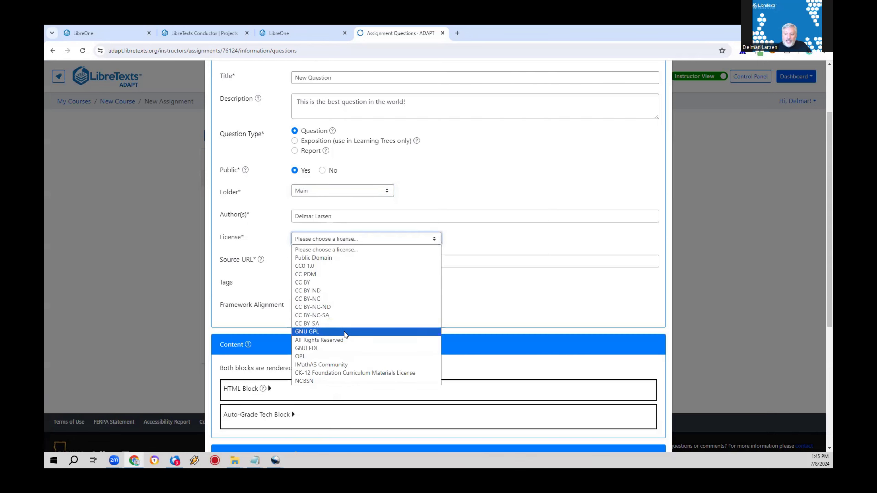
click(344, 318)
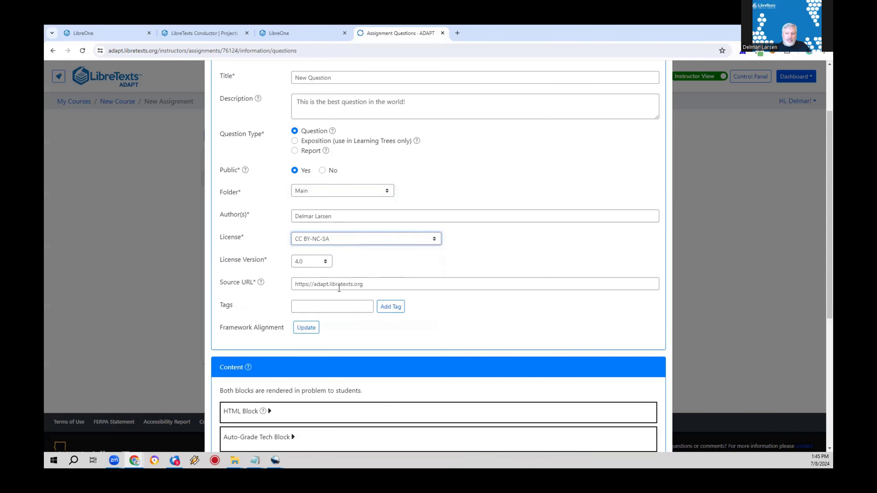
click(297, 261)
click(304, 278)
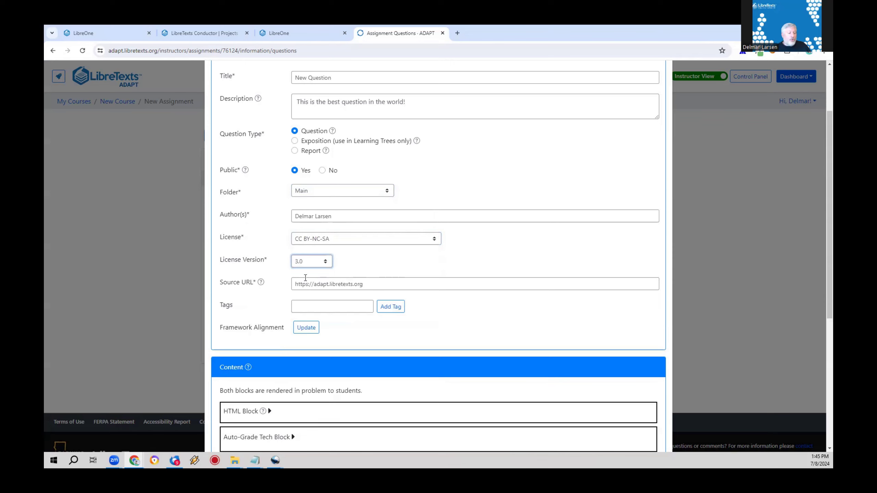
drag(407, 286, 289, 281)
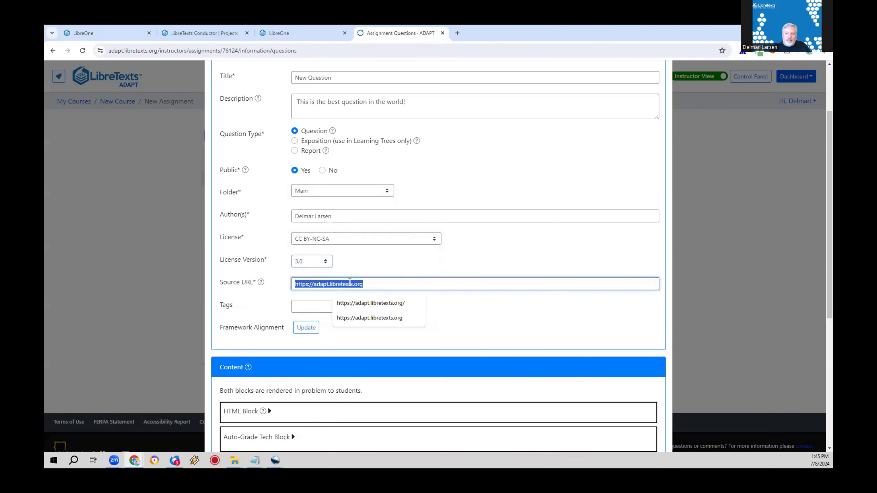
click(357, 283)
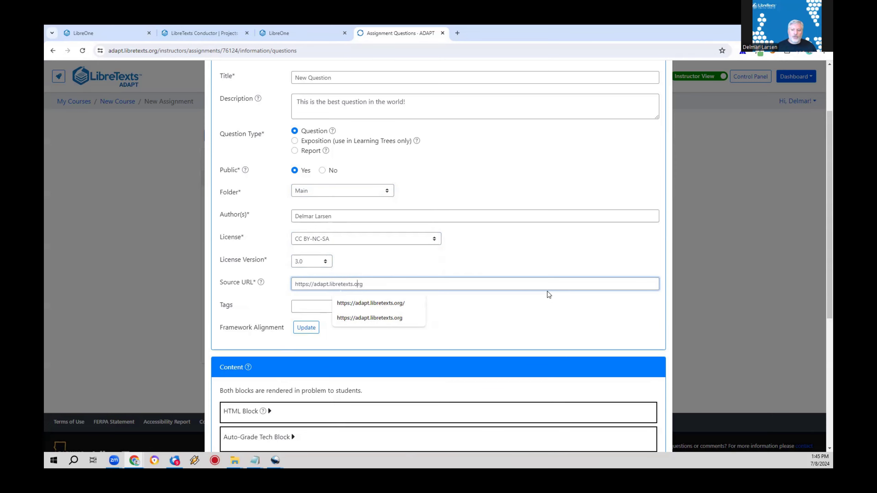
Add the tag "Spanish" to the new question.
scroll(549, 291, down, 3)
click(323, 194)
click(321, 188)
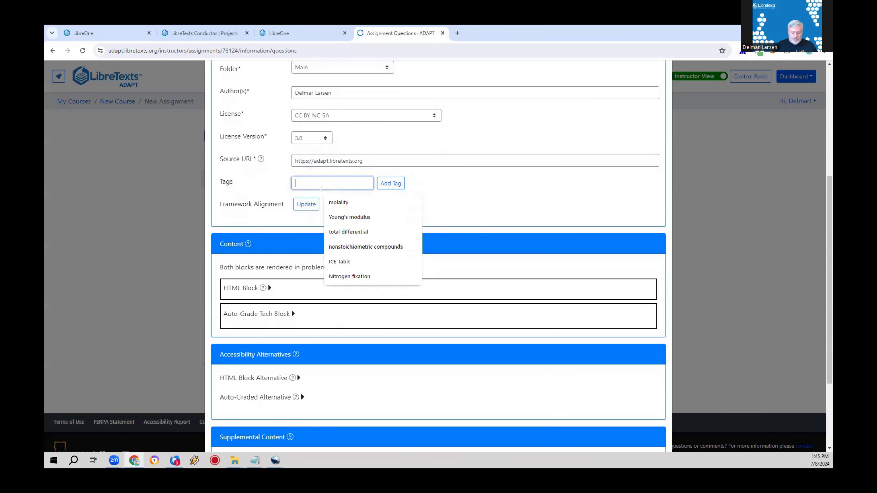
text(Spanish)
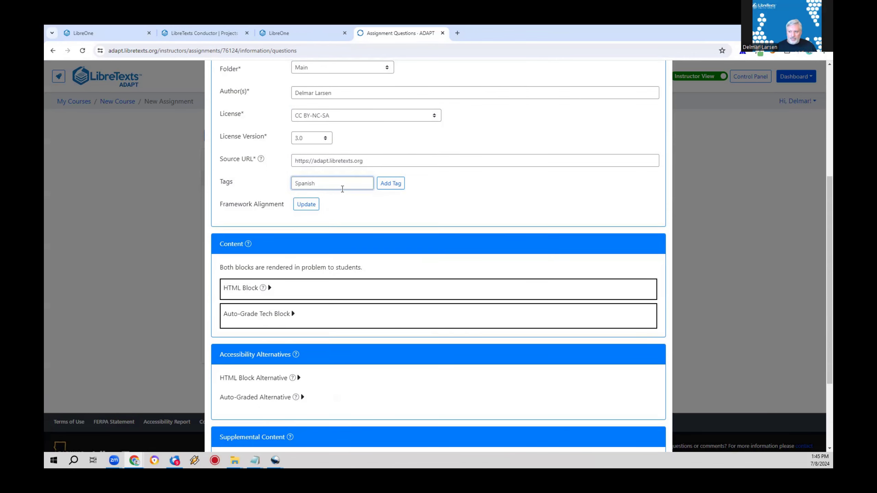
click(390, 183)
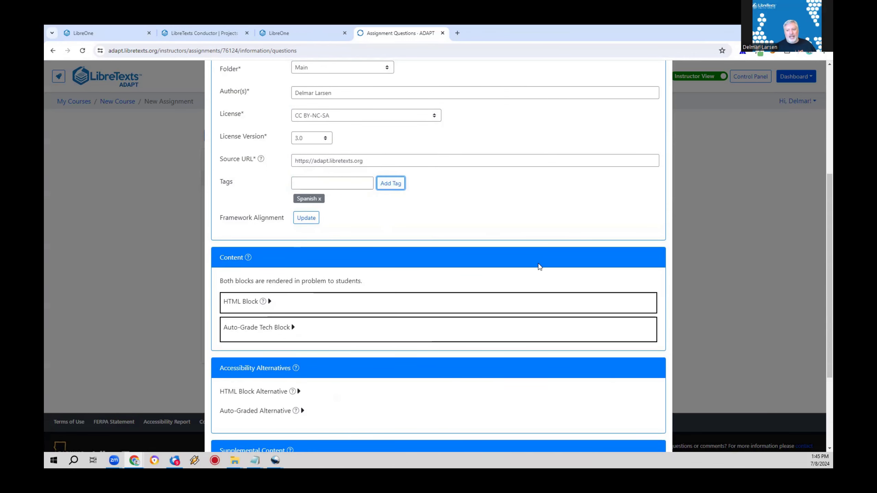
Try to save the new question with its content blocks still empty, and return to the form.
scroll(479, 411, down, 3)
click(656, 425)
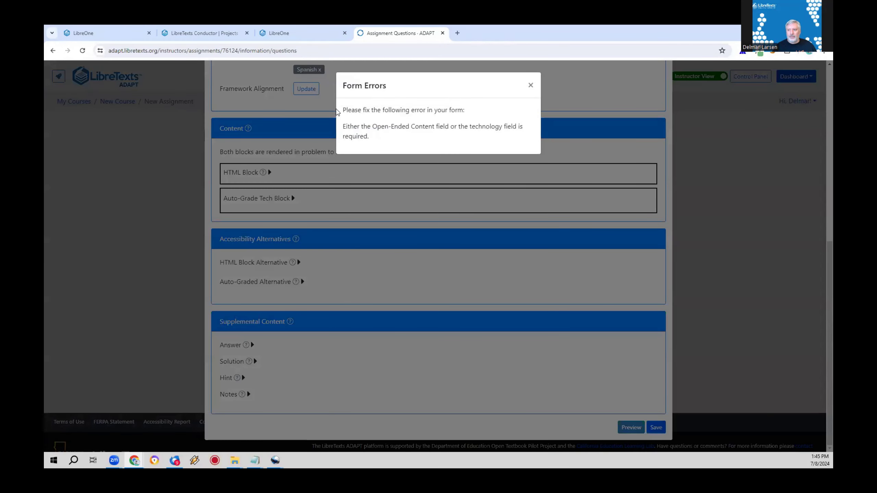
click(531, 86)
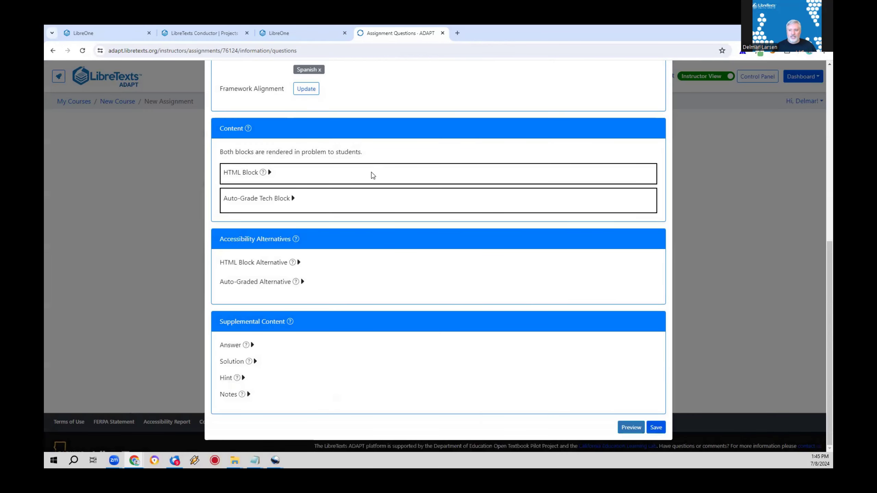
Enter "Content" in the new question's HTML block and save the question.
click(271, 177)
click(295, 248)
text(Cpn)
key(BackSpace)
key(BackSpace)
text(ontent)
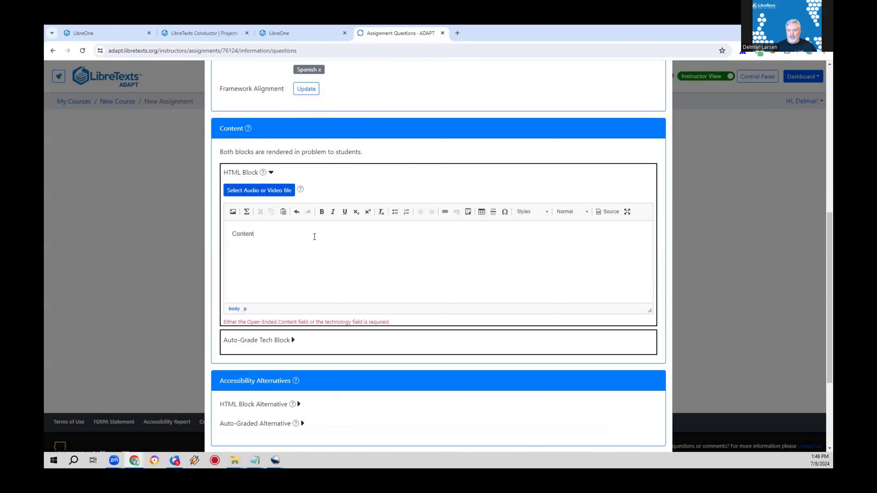
scroll(496, 356, down, 4)
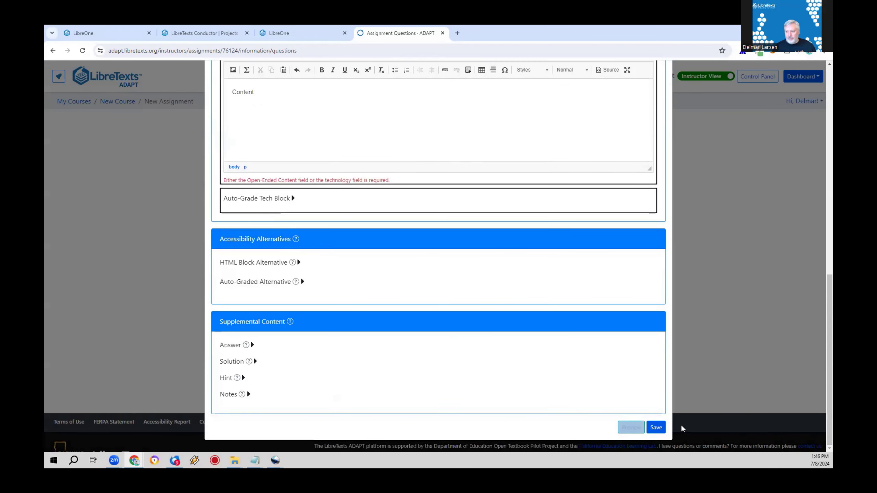
click(655, 427)
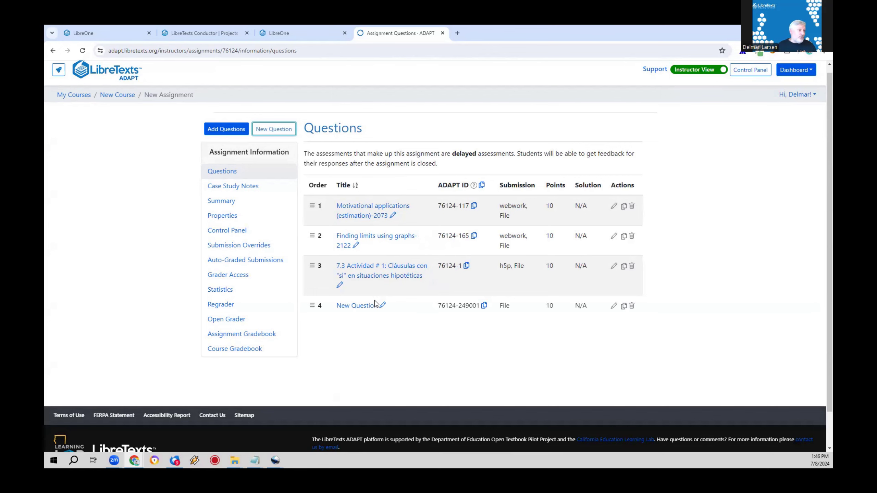
View the saved New Question as it appears in the assignment, and return to the questions list.
click(369, 306)
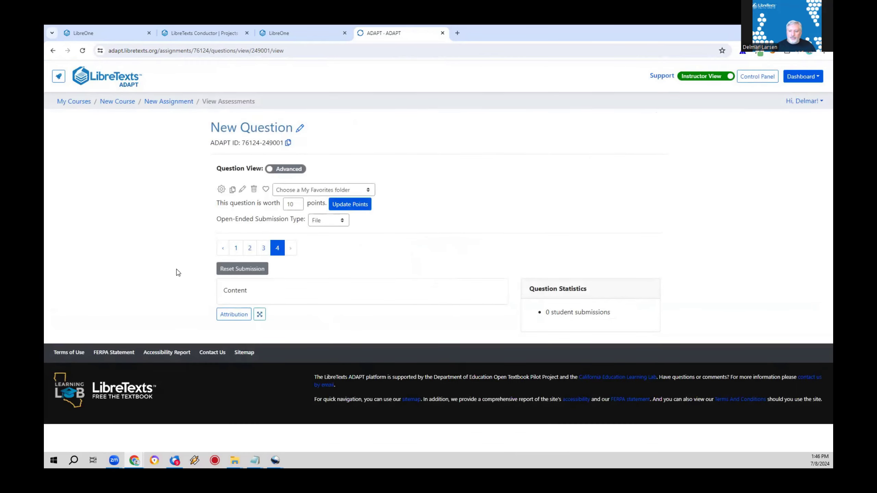
key(alt+Left)
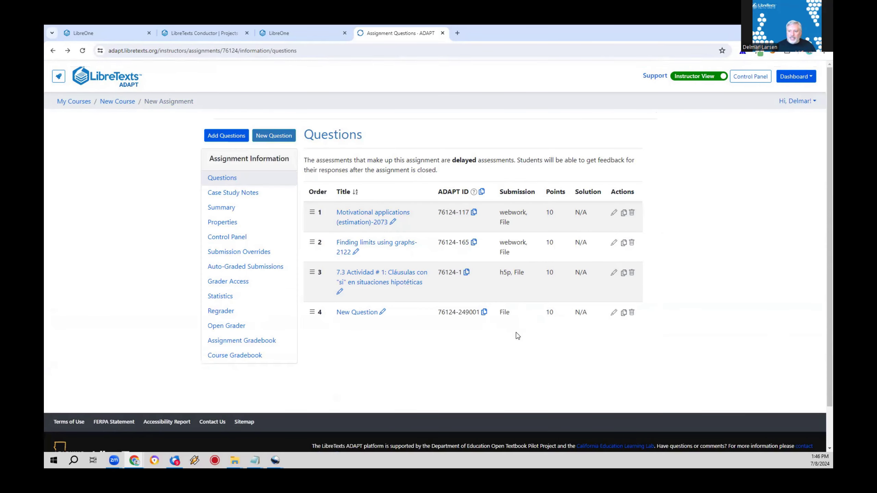
Open the source of New Question for editing and preview its current content.
click(613, 313)
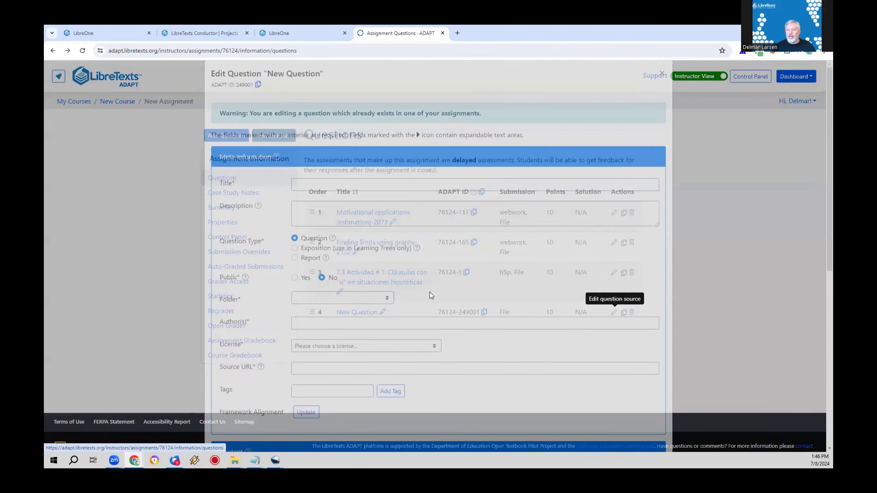
scroll(540, 234, down, 4)
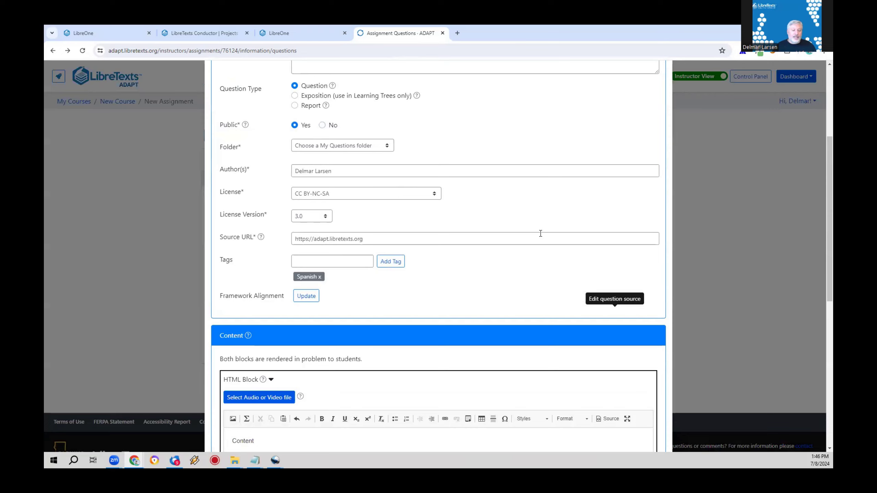
scroll(536, 229, down, 4)
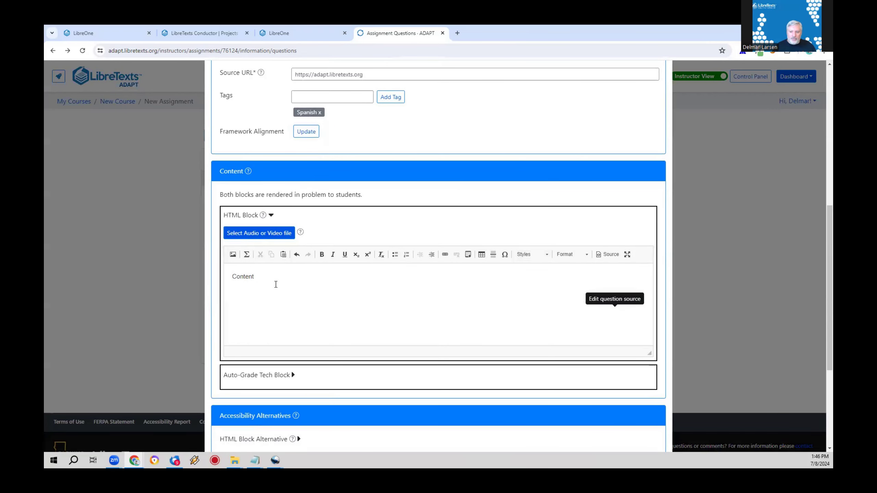
scroll(268, 310, down, 1)
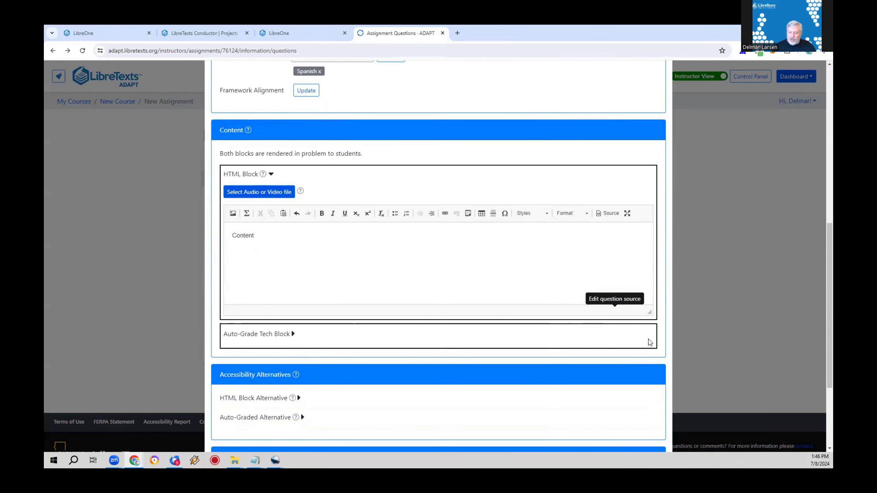
scroll(627, 374, down, 3)
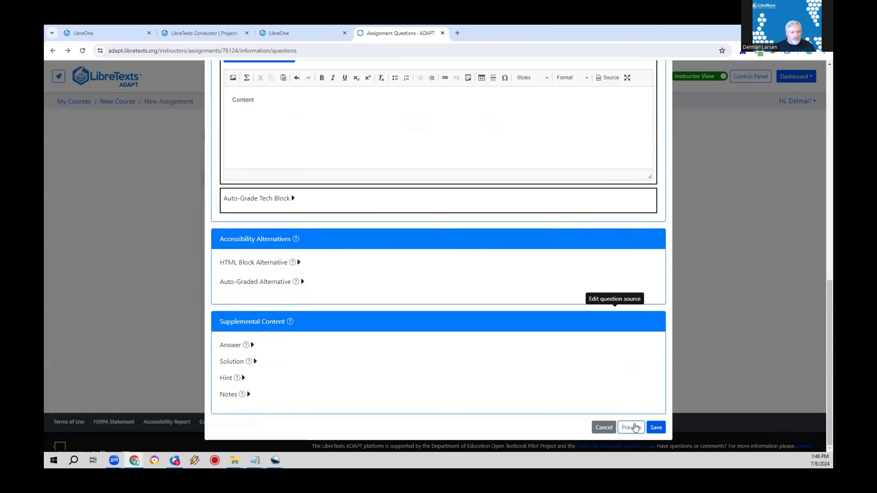
click(631, 427)
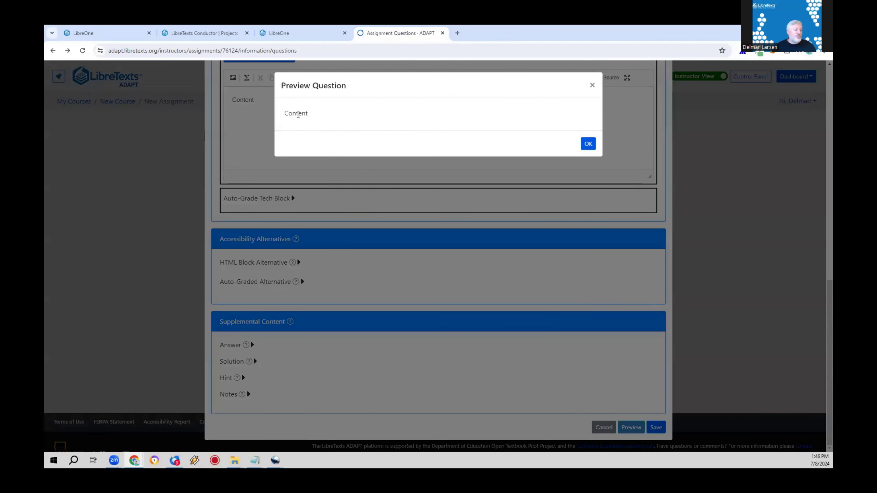
click(588, 143)
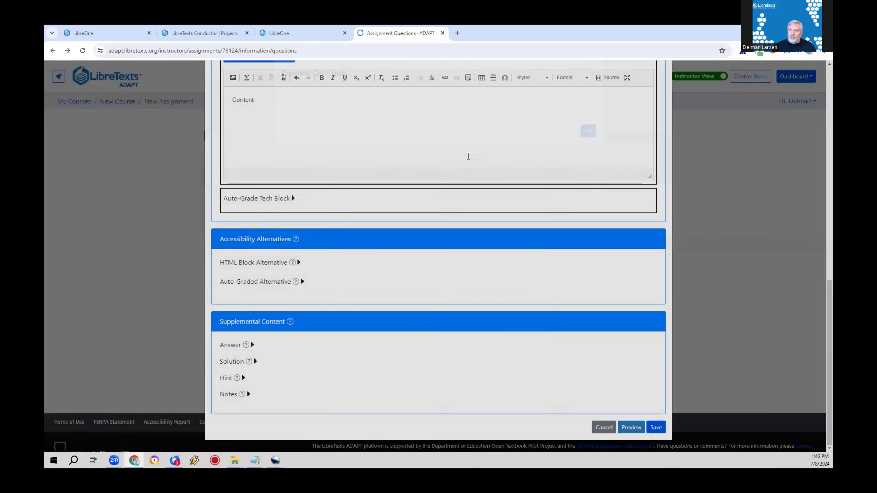
Replace the HTML block text with "This is an open ended question. How cute is my dog (derpy)?" and preview the question.
double_click(242, 223)
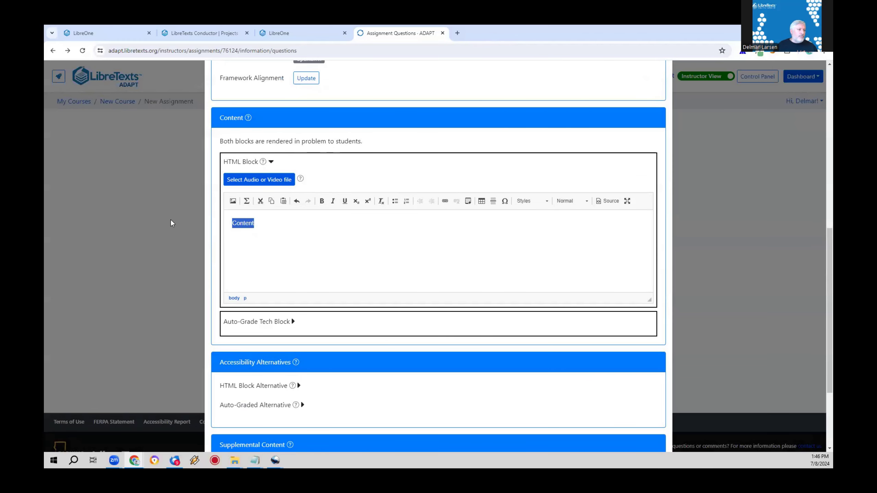
text(This)
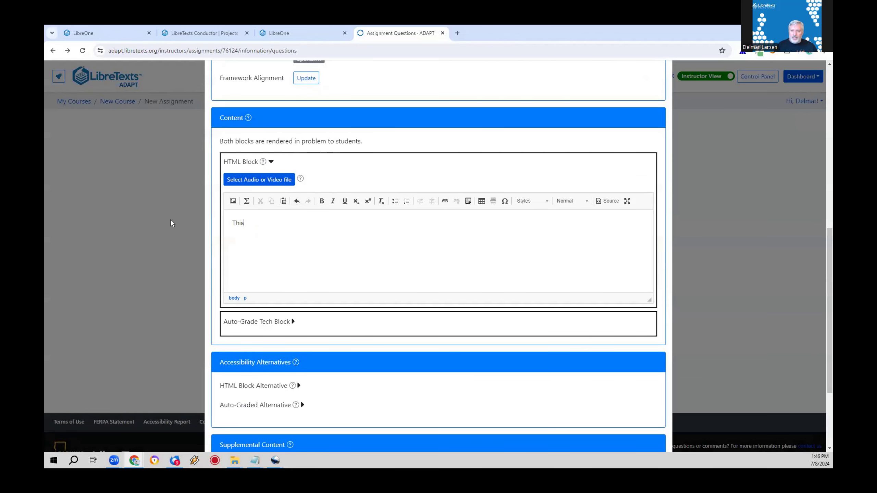
text( is an open ended question. How cute is my dog? )
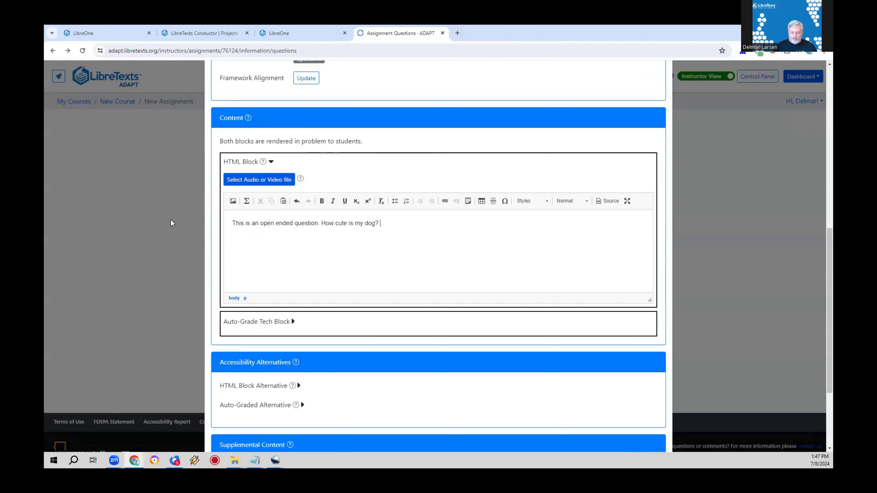
text((dep)
text(r)
text(py)?)
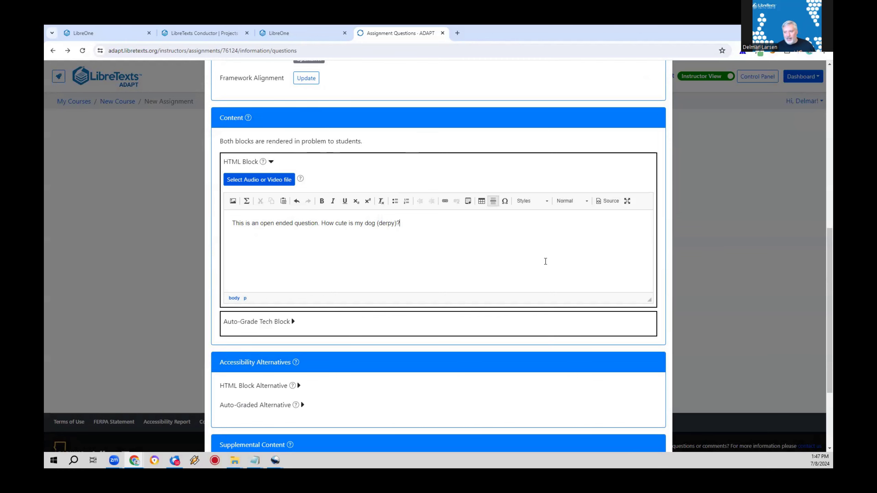
scroll(544, 260, down, 3)
click(627, 427)
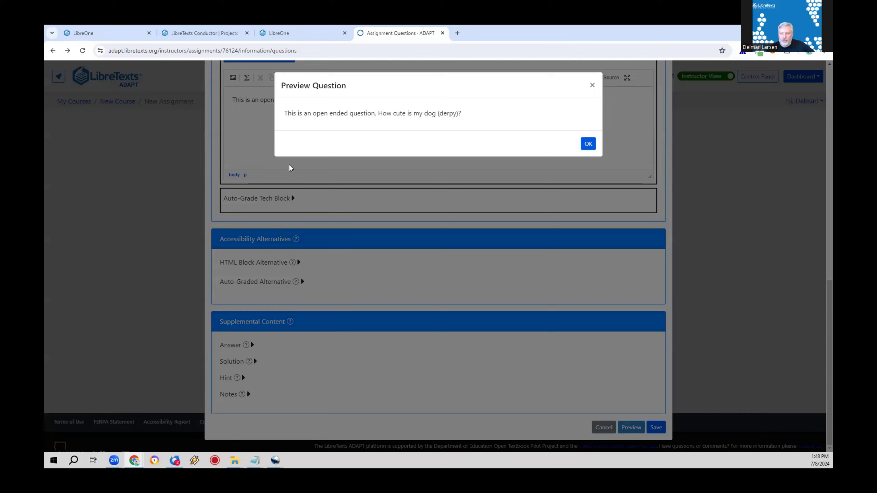
click(587, 143)
Expand the auto-grade tech block and try to set its new technology to Native with the HTML block text still in place.
scroll(393, 301, up, 3)
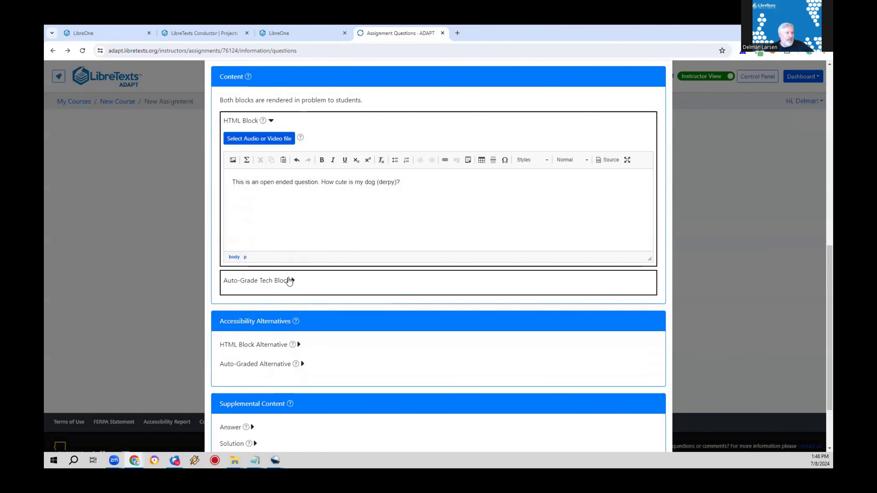
click(291, 280)
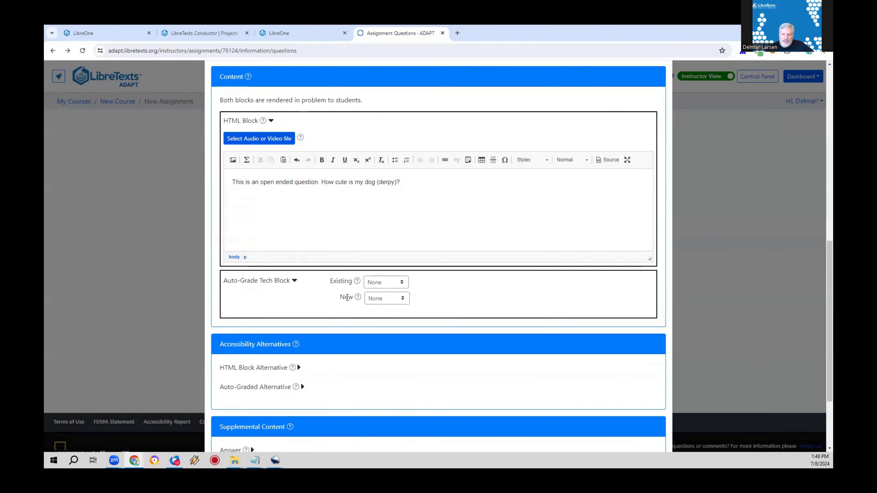
click(373, 303)
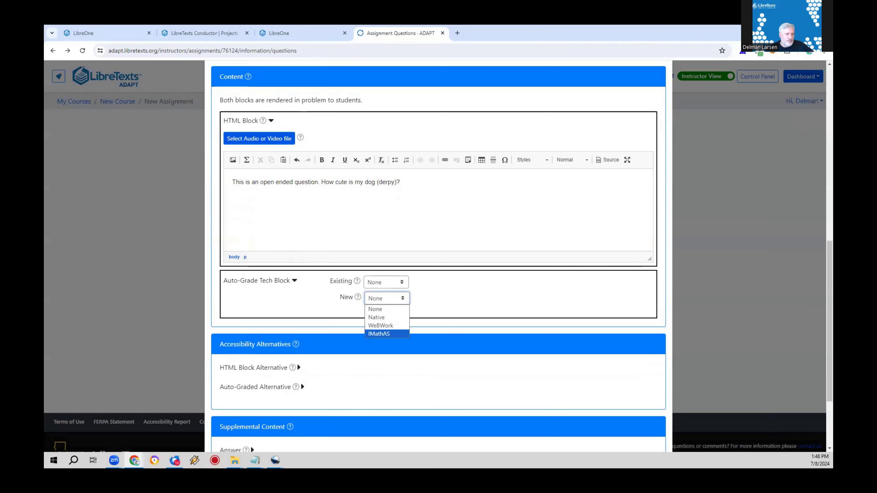
key(Escape)
click(381, 293)
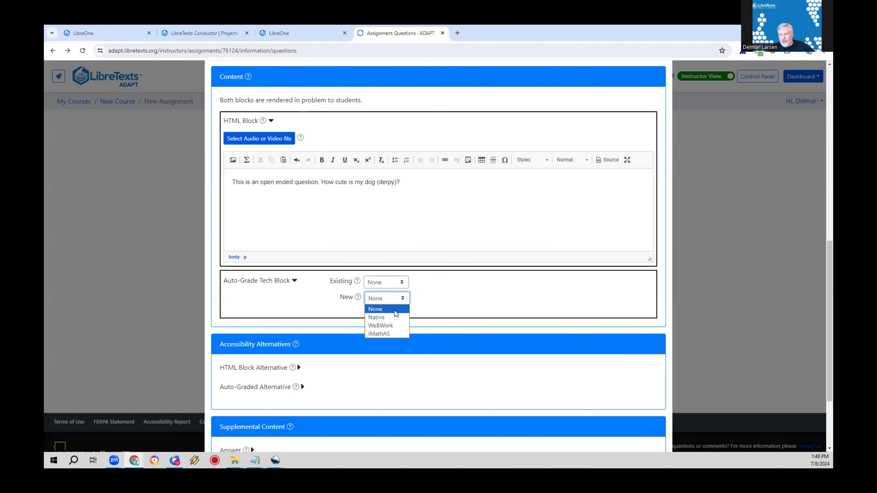
click(389, 317)
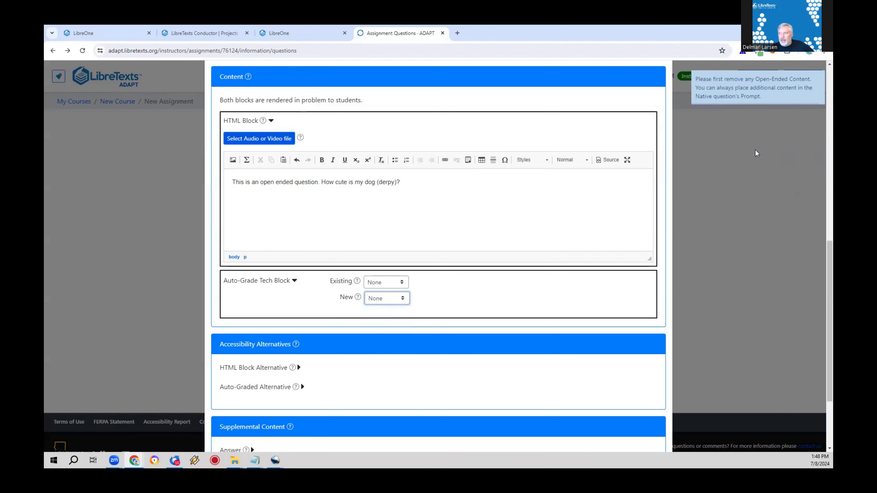
Clear all text from the HTML block and set the auto-grade block's new technology to Native.
drag(428, 182, 141, 147)
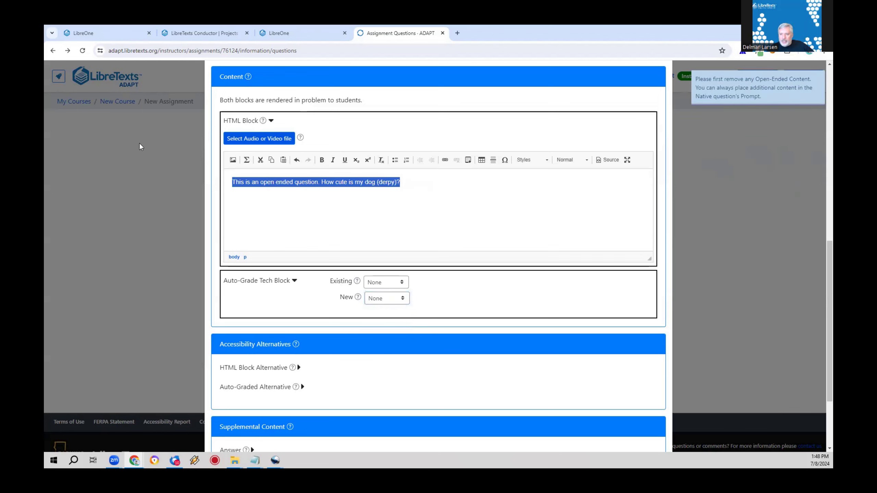
key(Delete)
click(383, 299)
click(380, 316)
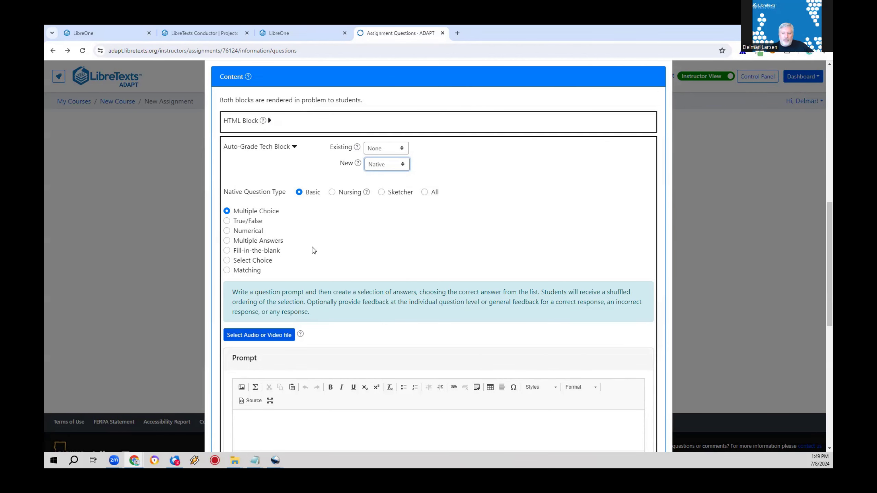
Examine the native multiple-choice form, including its prompt, general feedback, accessibility alternatives and supplemental content.
scroll(311, 252, down, 5)
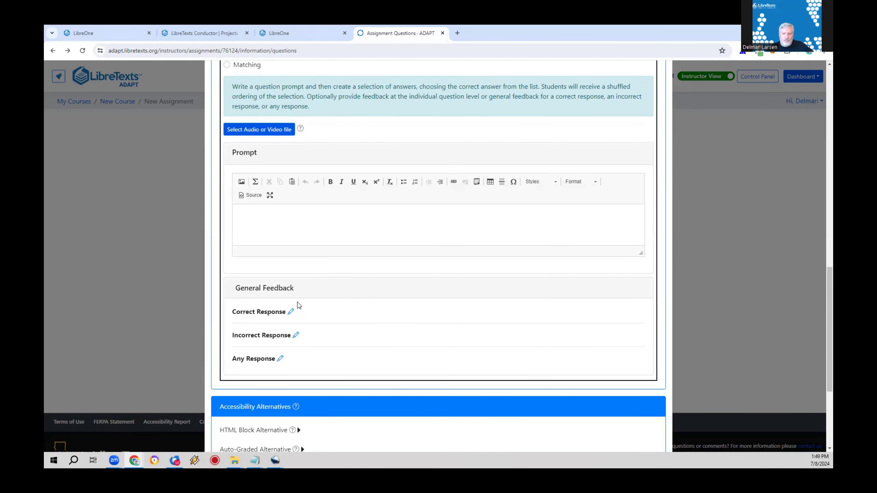
scroll(297, 304, down, 2)
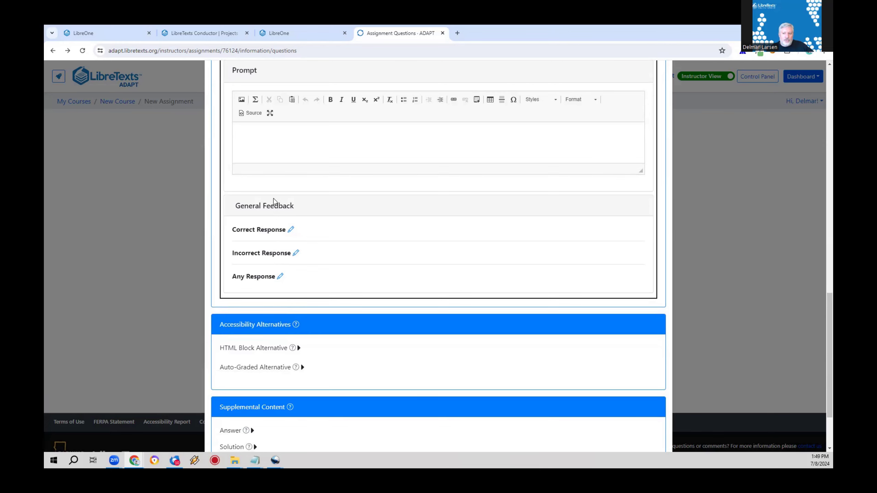
scroll(257, 227, up, 5)
scroll(257, 227, down, 7)
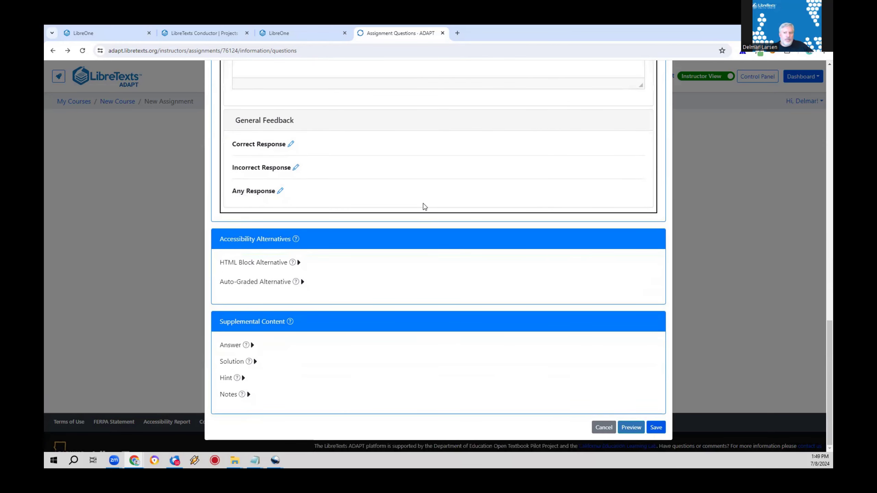
scroll(411, 189, up, 6)
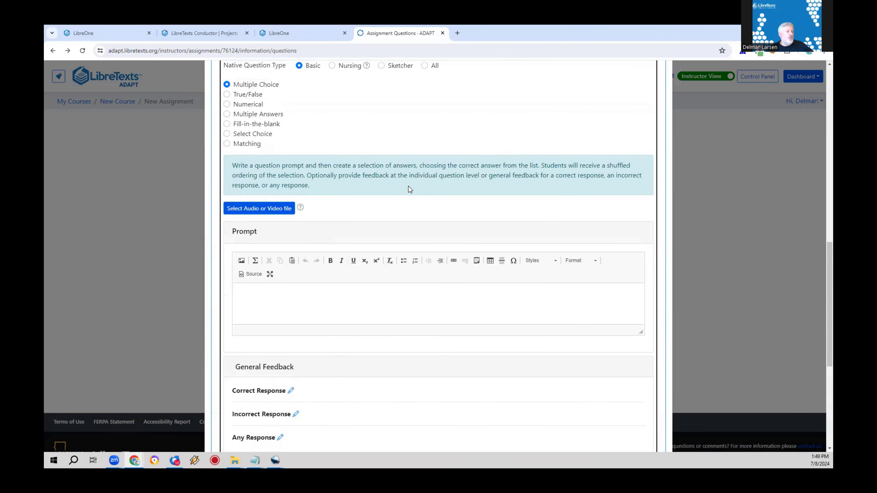
scroll(410, 190, up, 1)
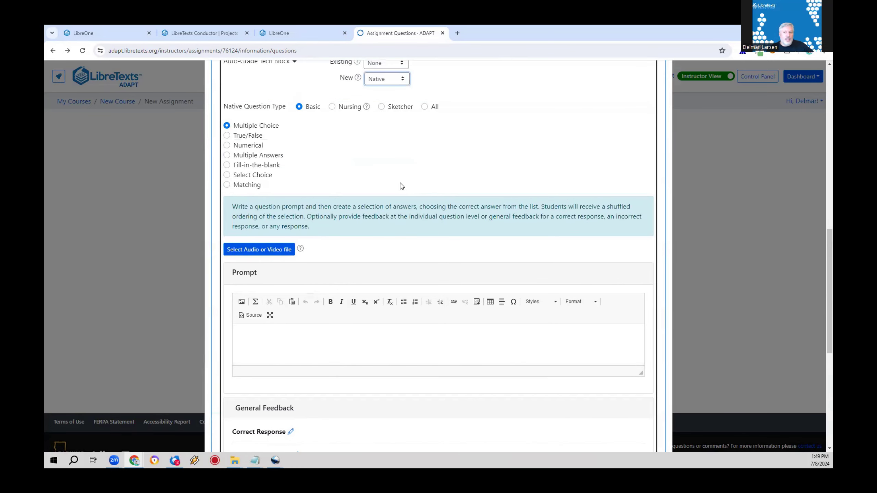
Look through the basic question types True/False, Numerical and Fill-in-the-blank, as well as the list of Nursing types.
click(243, 137)
click(244, 146)
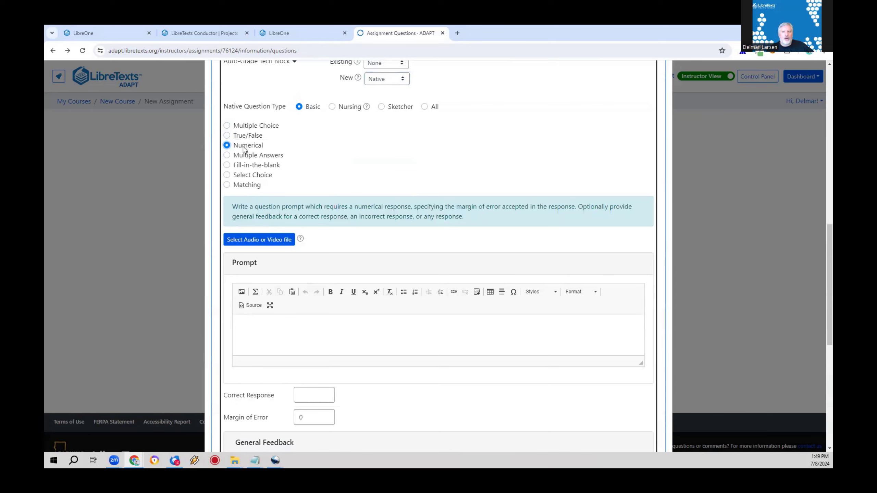
click(244, 165)
click(349, 108)
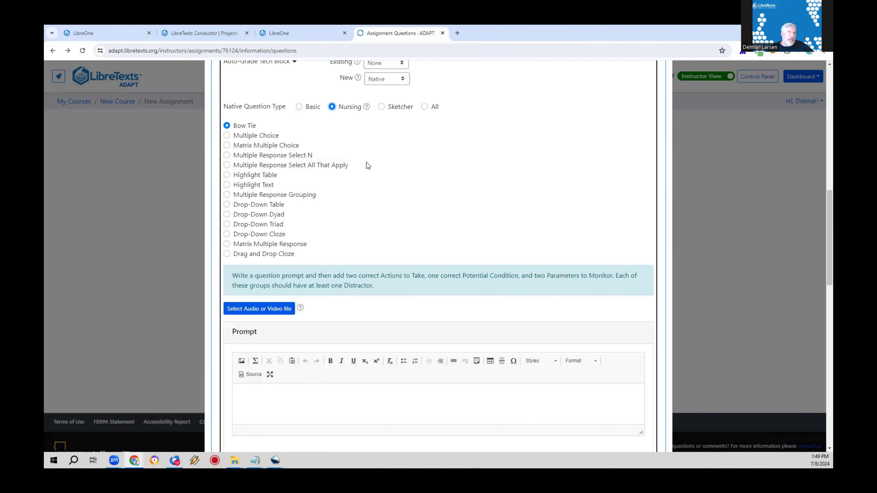
Change the native question type to Sketcher and draw a carbon chain of three single bonds in the molecule sketcher.
click(393, 109)
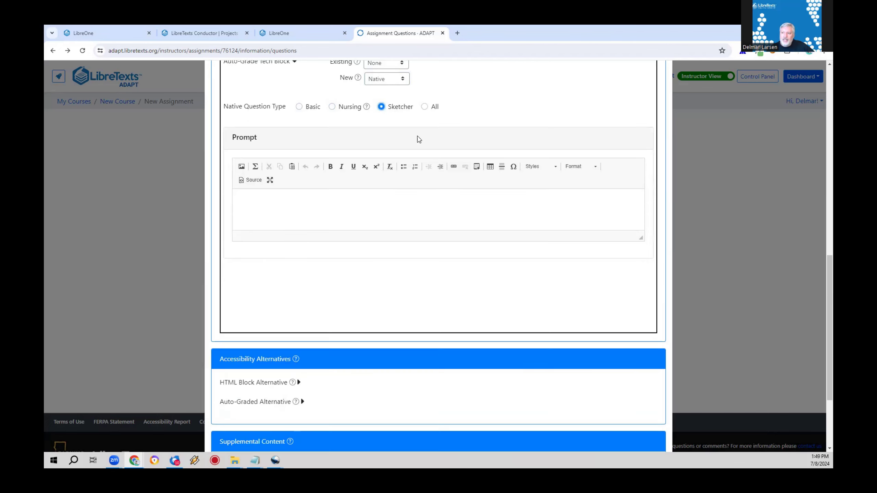
scroll(139, 273, down, 3)
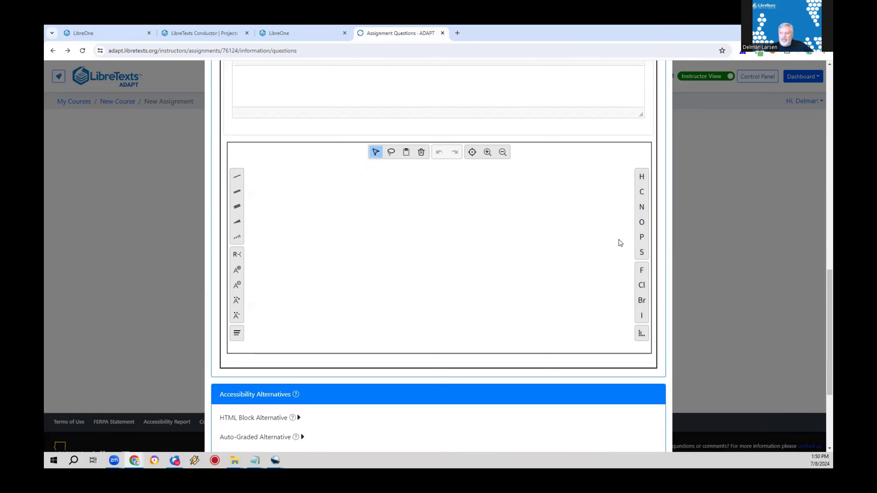
click(641, 193)
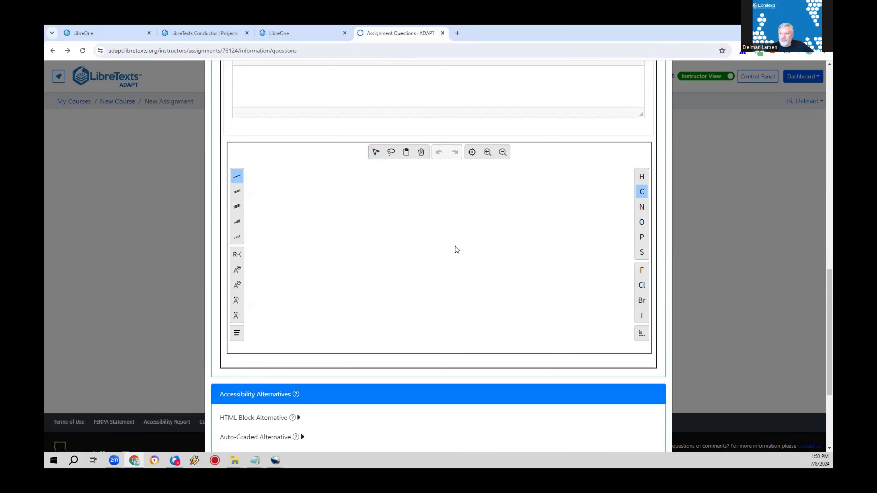
mouse_move(437, 247)
mouse_down()
mouse_move(468, 260)
mouse_move(505, 235)
mouse_up()
click(506, 232)
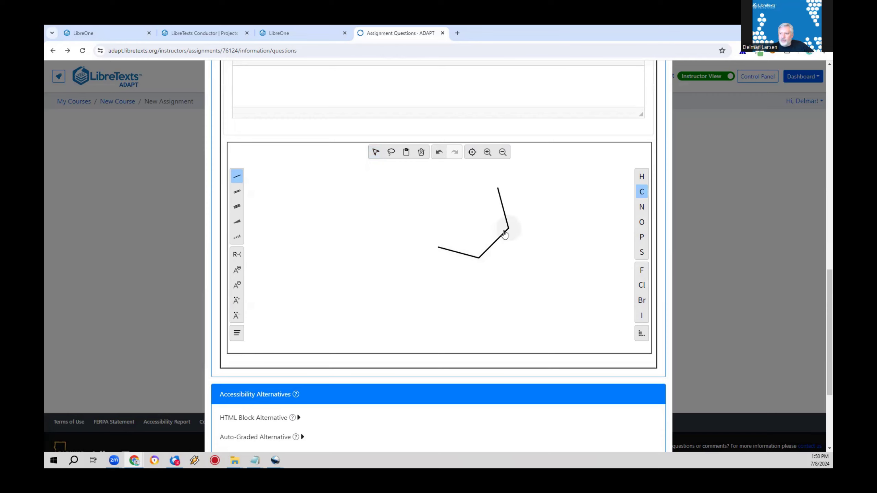
Add a single carbon bond branching off the chain's upper-right corner in the molecule sketcher.
click(507, 230)
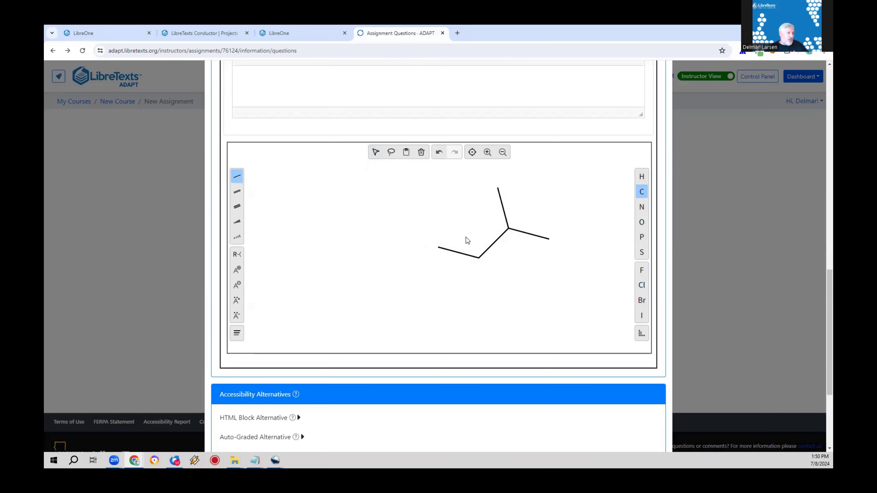
scroll(463, 240, up, 1)
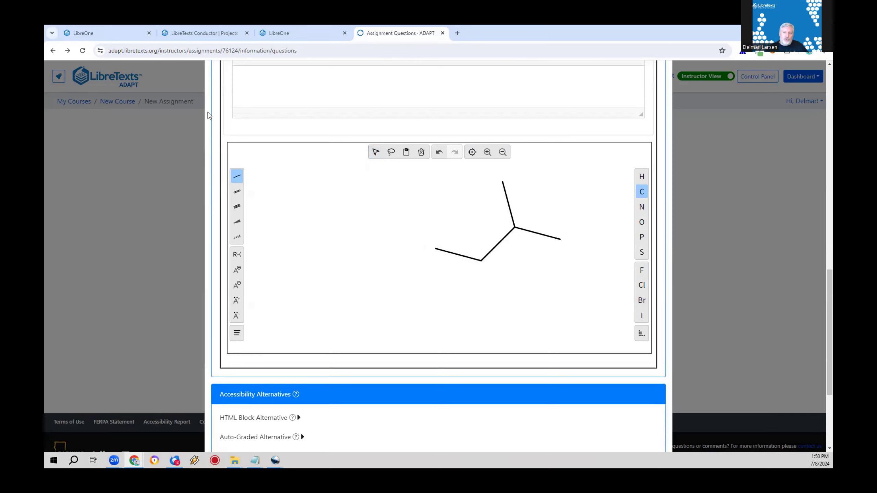
scroll(210, 116, up, 3)
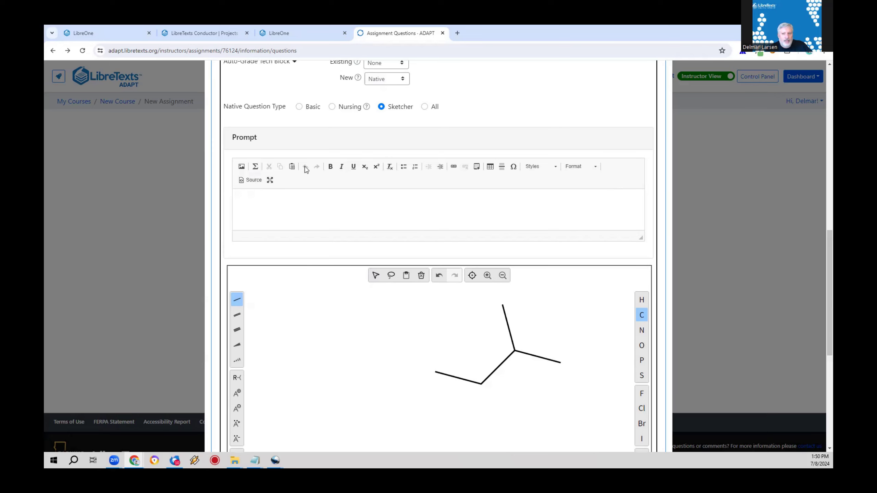
Search the web for "creative common license guide" in a new browser tab.
click(457, 33)
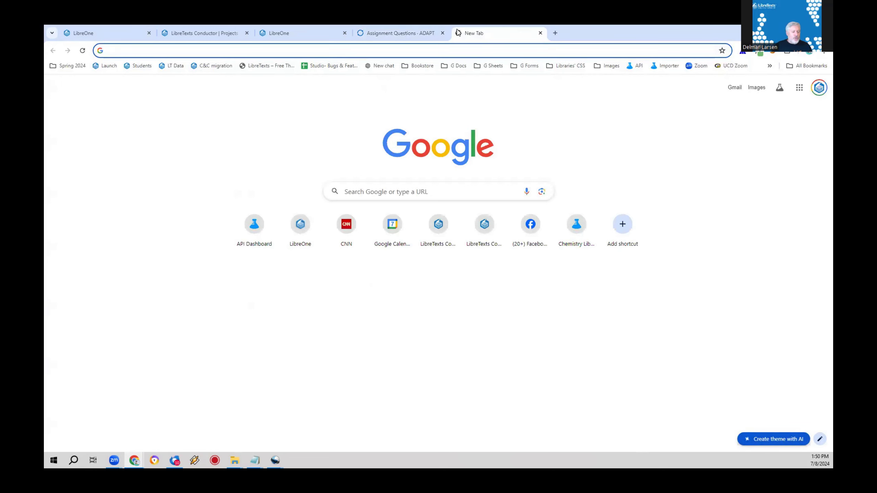
text(cre)
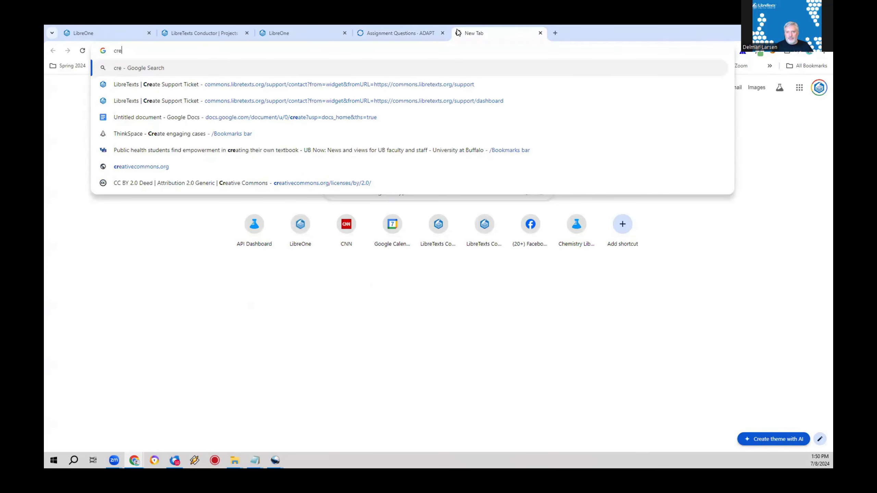
text(ative common license )
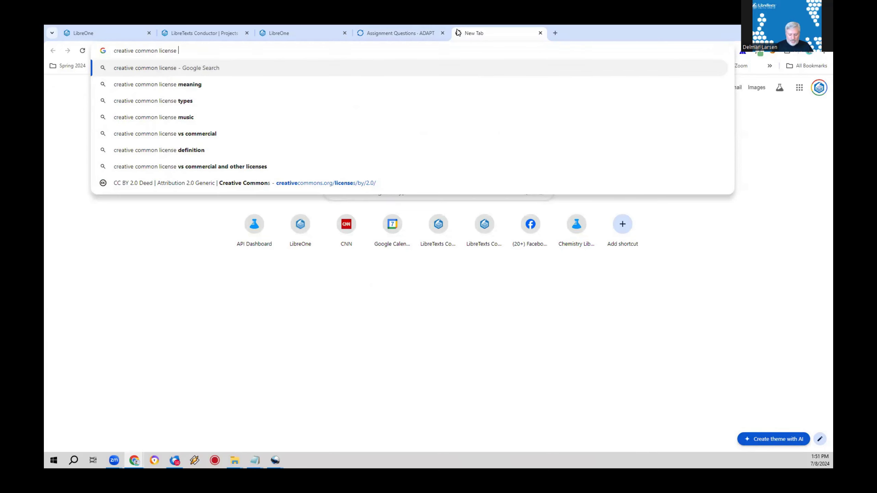
text(guide)
key(Return)
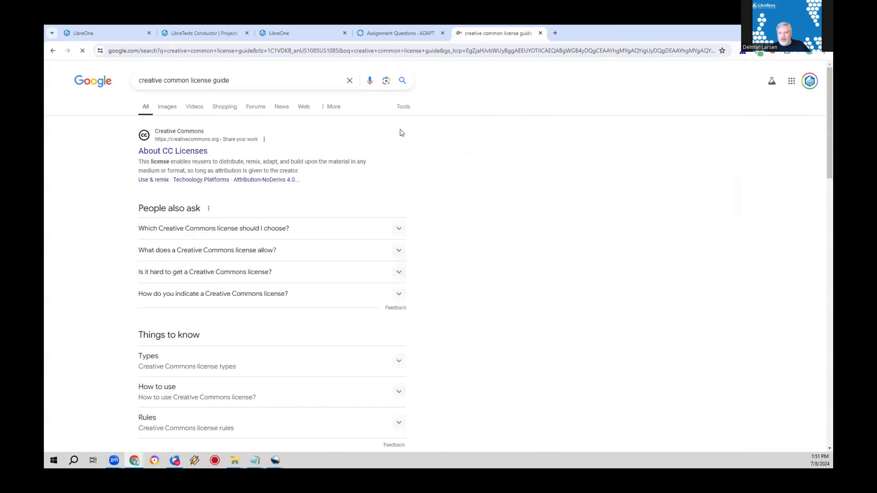
key(alt+Left)
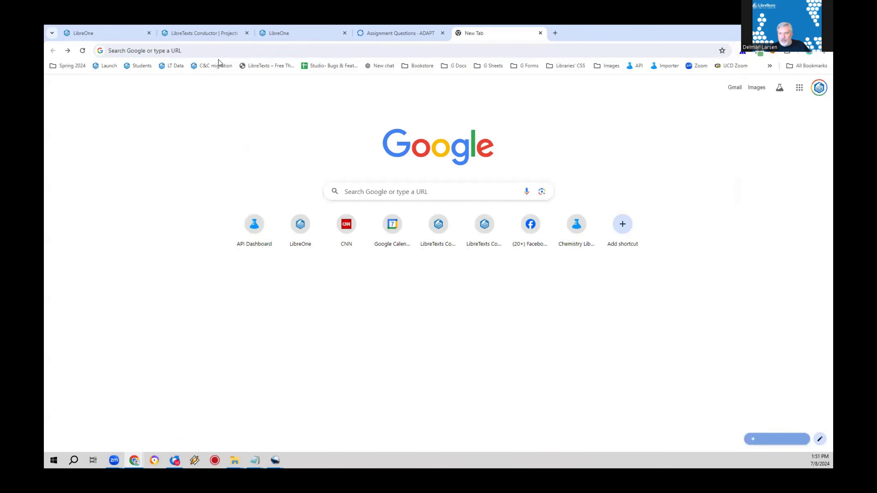
click(68, 50)
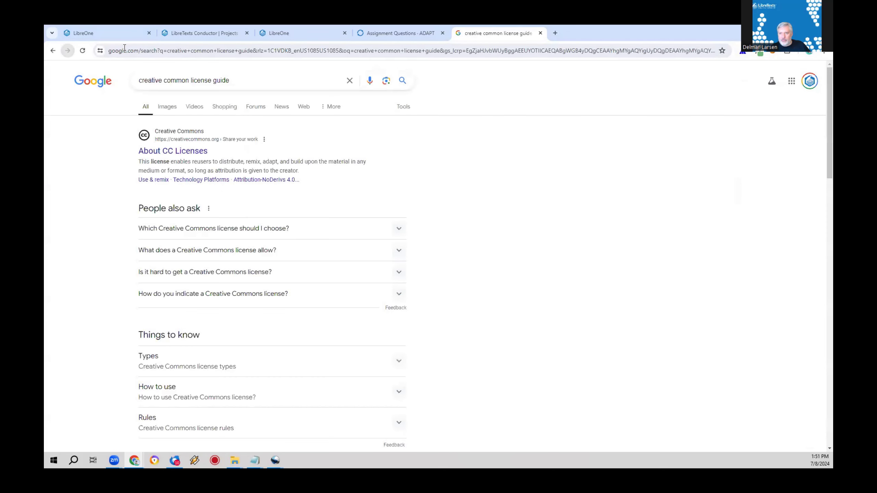
Change the search to "creative common license chooser" and open the Creative Commons license chooser page.
double_click(221, 81)
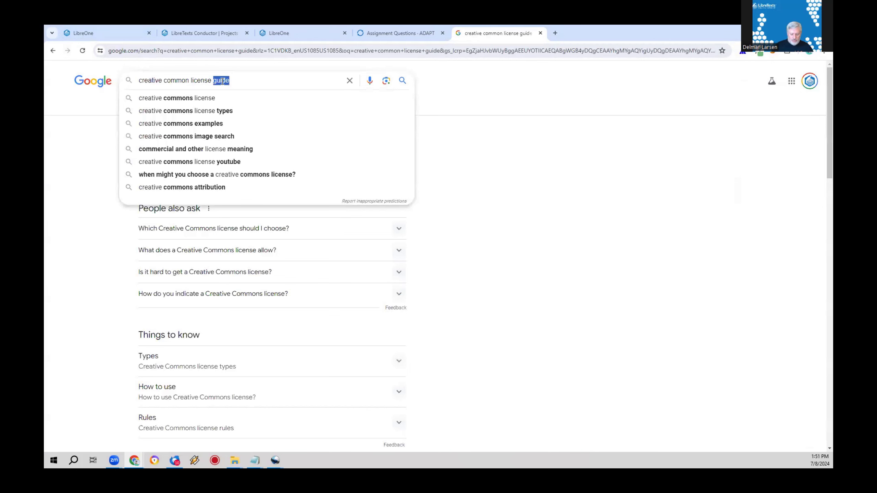
key(BackSpace)
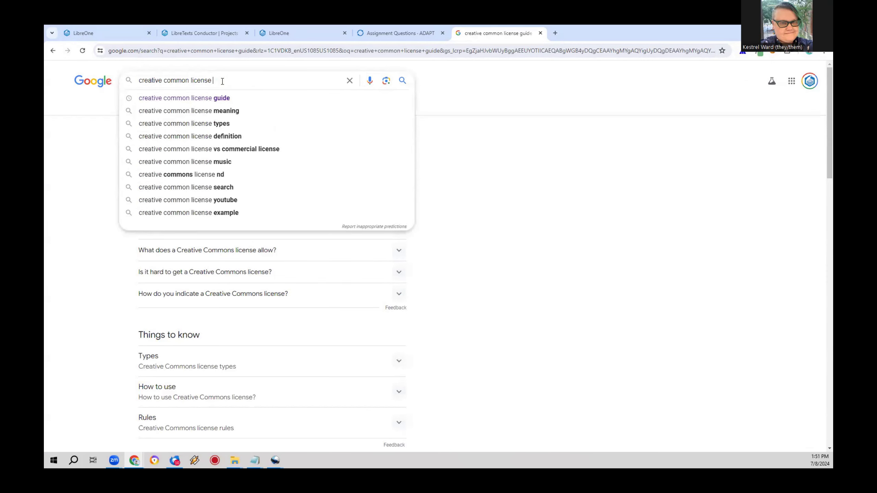
text(chooser)
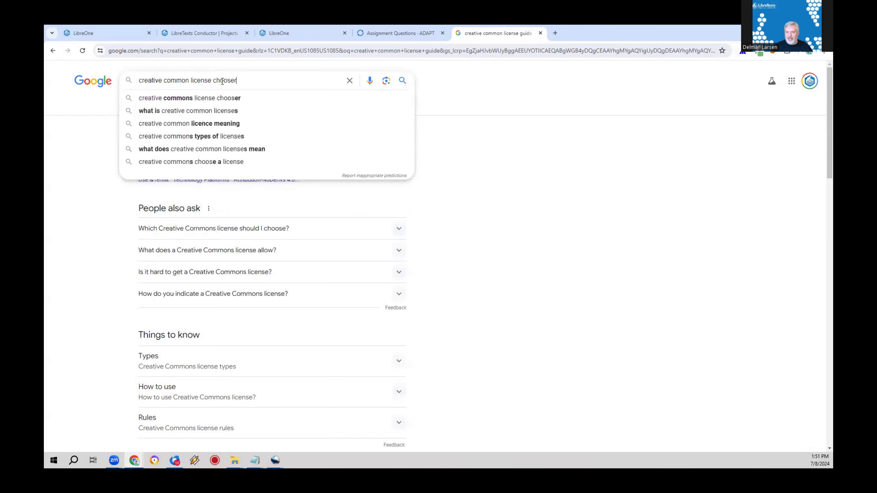
key(Return)
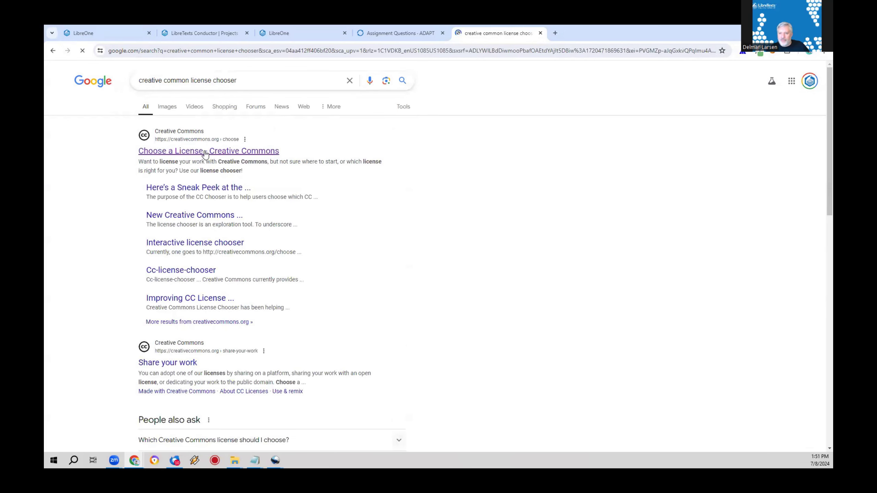
Select the License Chooser page's web address and look over the chooser's steps down to Attribution Details.
click(202, 51)
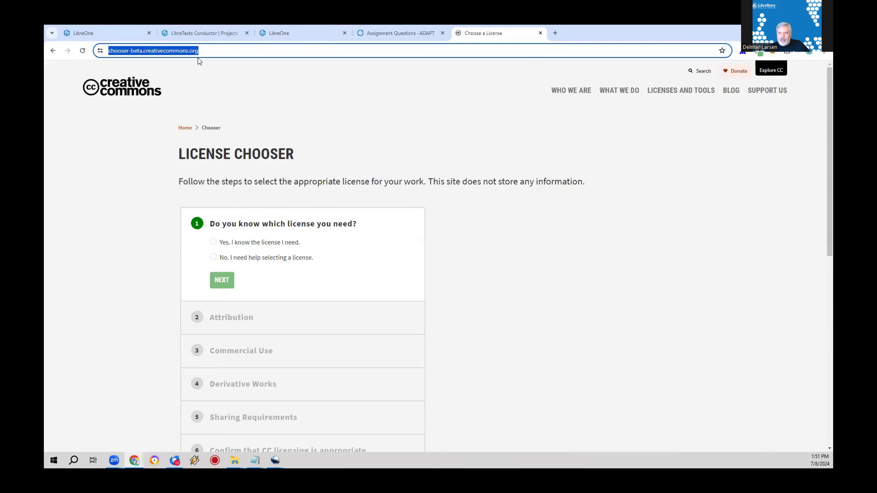
key(alt+Tab)
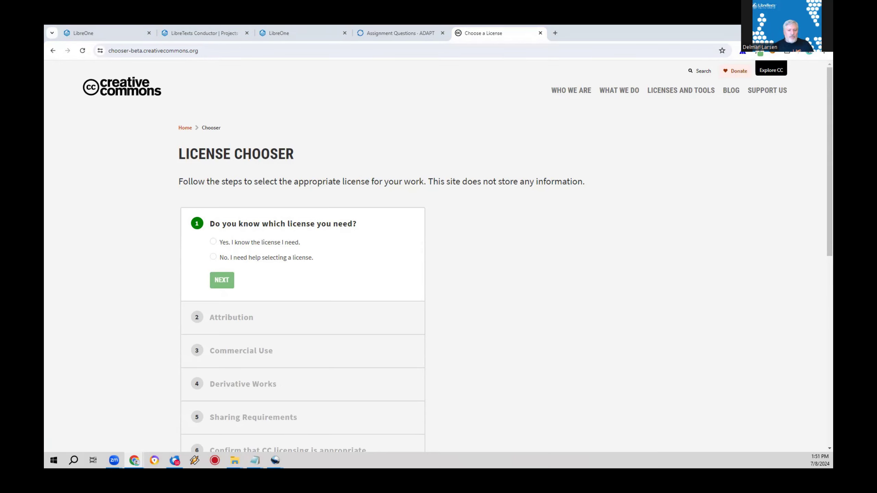
scroll(445, 357, down, 5)
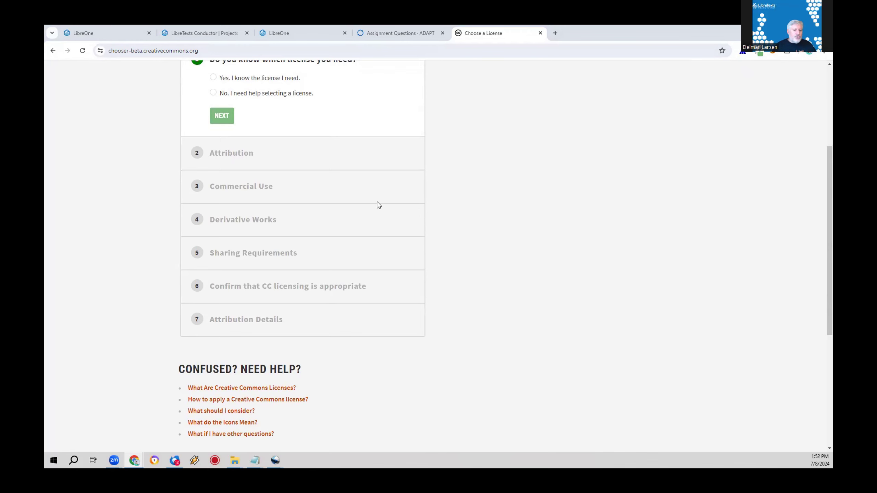
Return to the question editor in ADAPT and review its meta-information and content sections.
click(397, 32)
click(310, 29)
click(397, 33)
scroll(179, 234, up, 10)
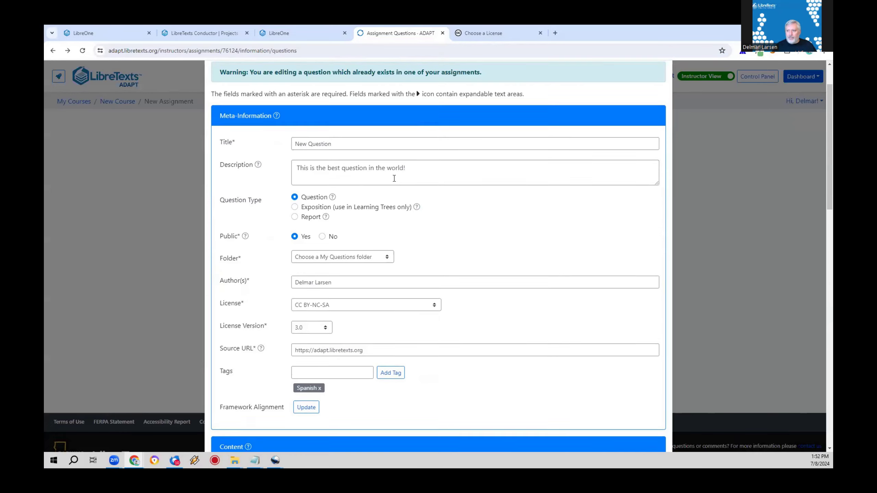
scroll(528, 159, up, 2)
scroll(407, 305, down, 6)
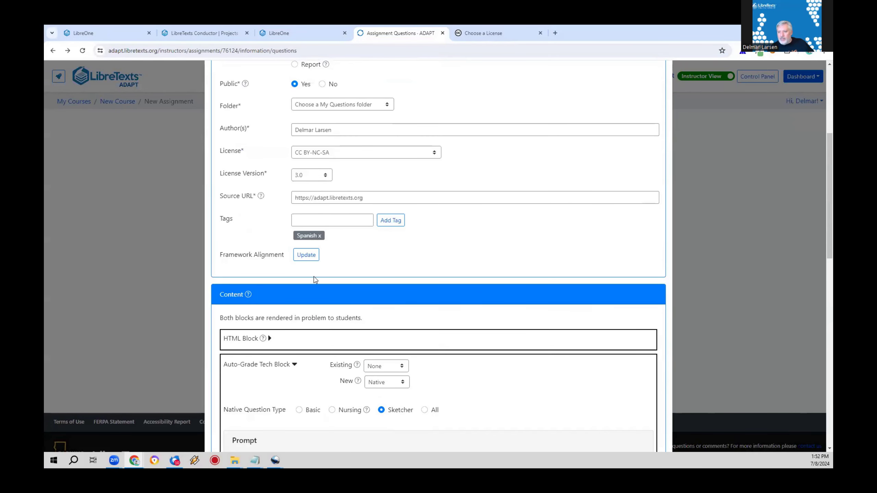
scroll(315, 280, down, 5)
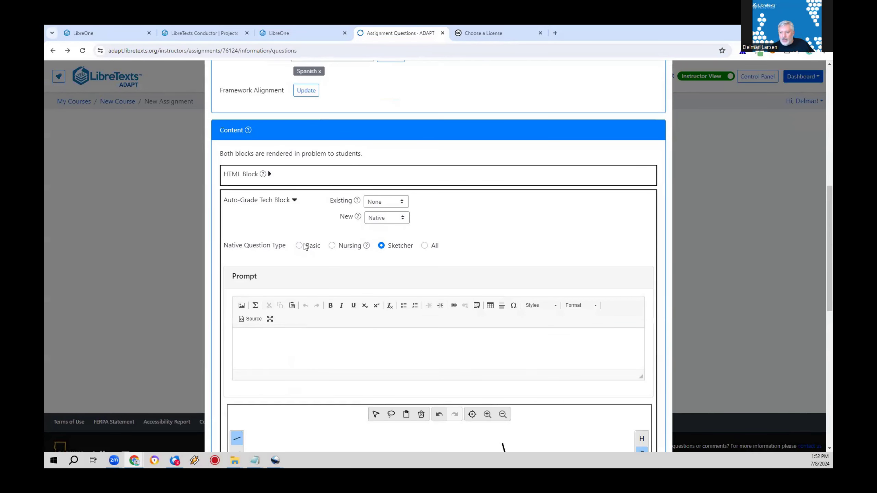
Switch the native question type to Basic, then set the auto-grade block's new technology to WeBWork.
click(305, 246)
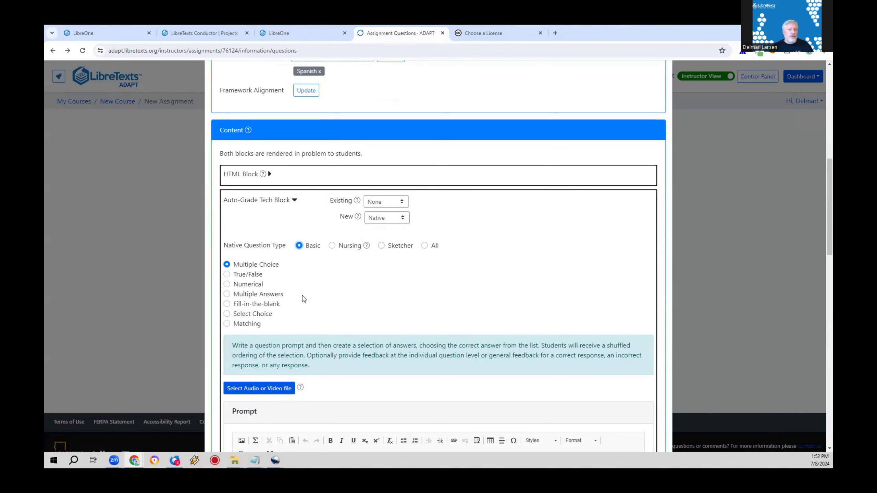
click(374, 219)
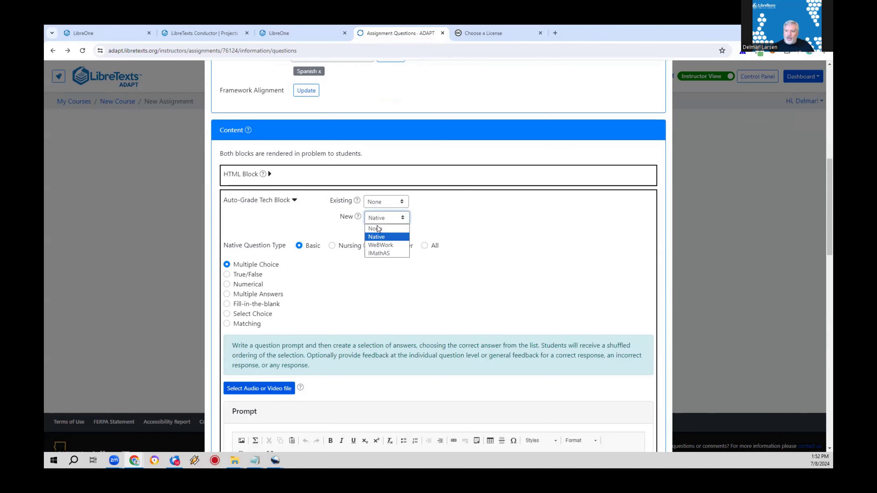
click(385, 244)
scroll(386, 247, down, 3)
click(257, 271)
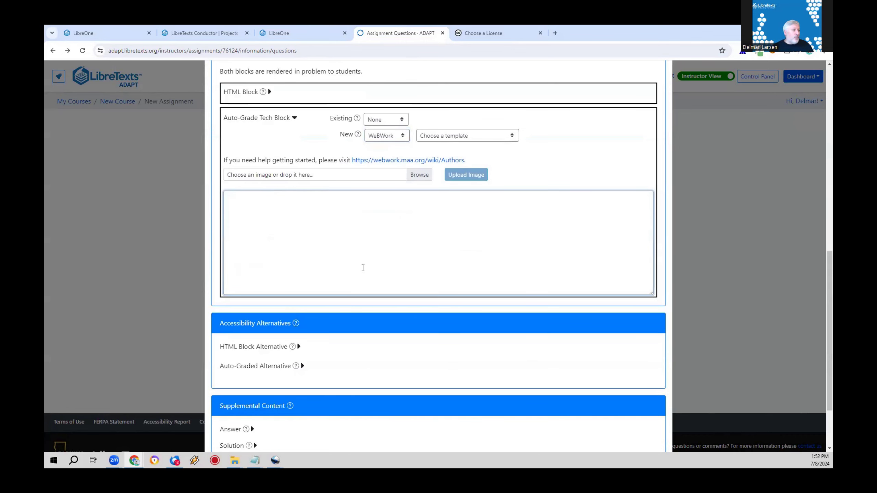
Load the WeBWork template Multiple Choice/Single Answer without feedback and enlarge the code box to show the full code.
click(487, 136)
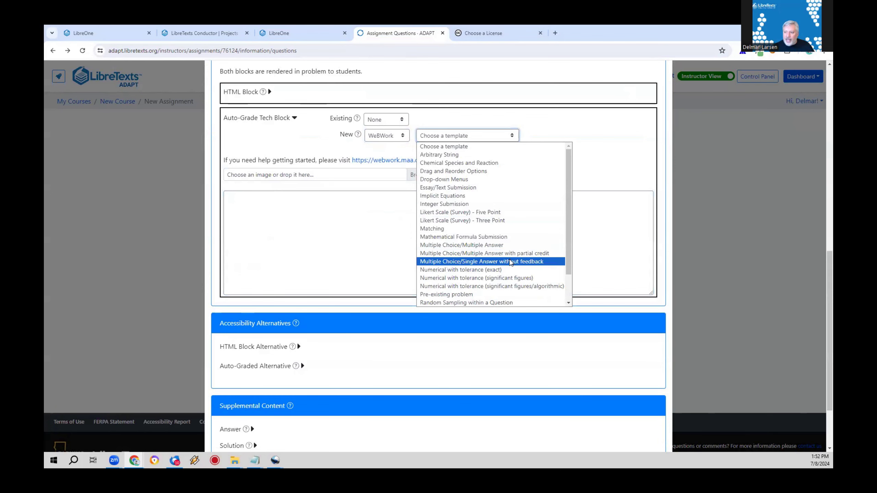
click(510, 262)
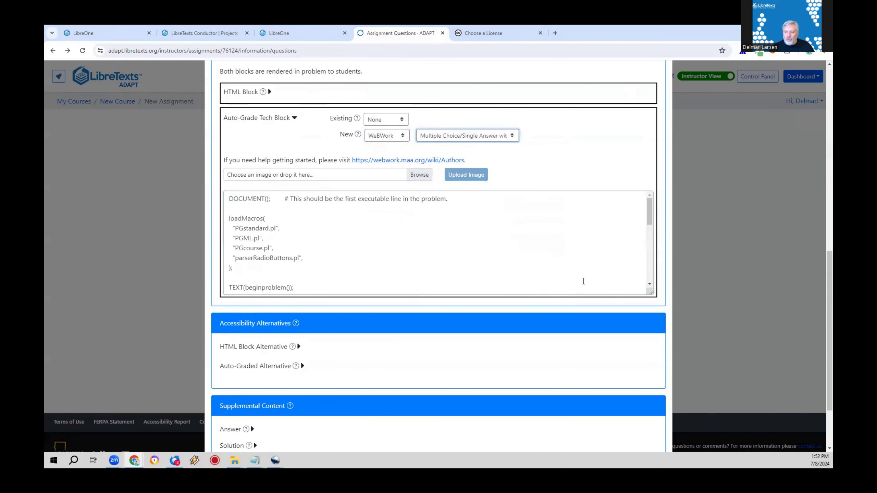
scroll(586, 262, down, 3)
drag(651, 208, 651, 425)
scroll(483, 327, down, 1)
scroll(483, 327, down, 2)
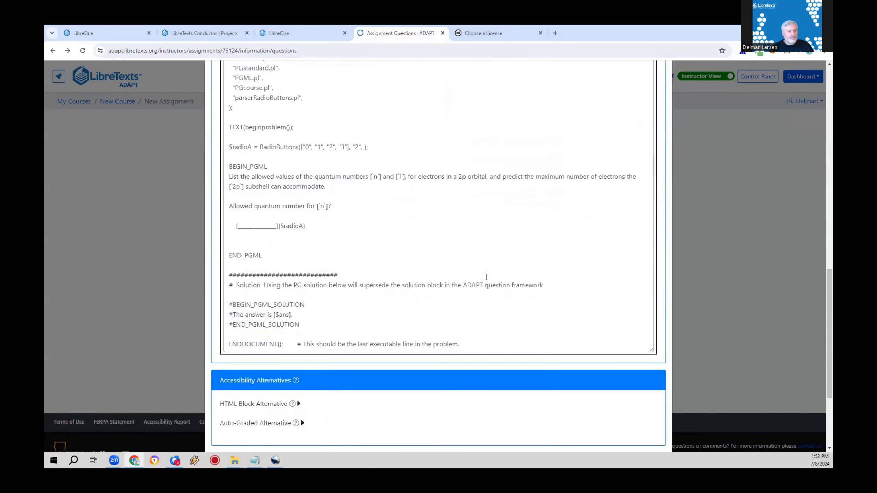
Review the WeBWork template code and the auto-grade block's list of new technologies, leaving WeBWork selected.
scroll(485, 286, up, 3)
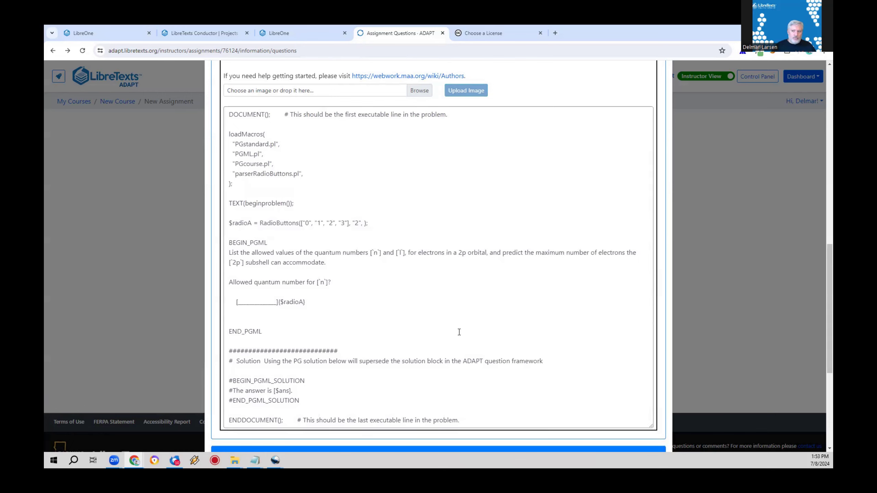
scroll(411, 340, up, 6)
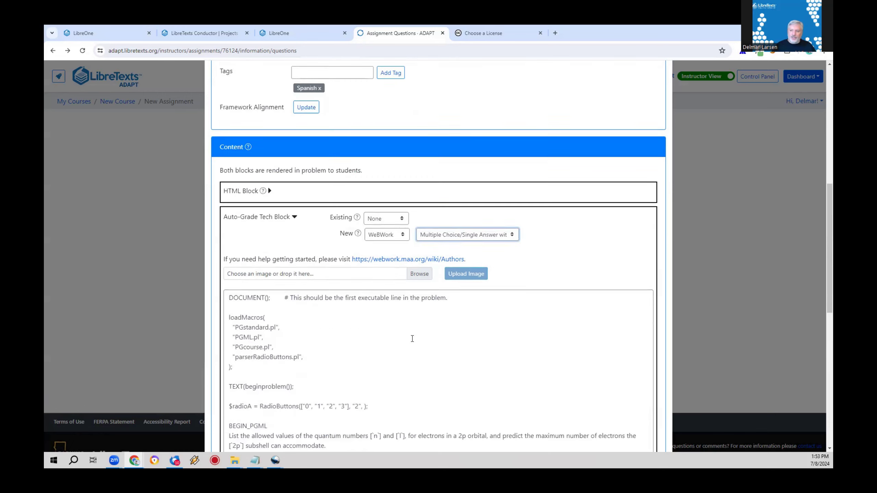
scroll(411, 340, down, 4)
click(379, 175)
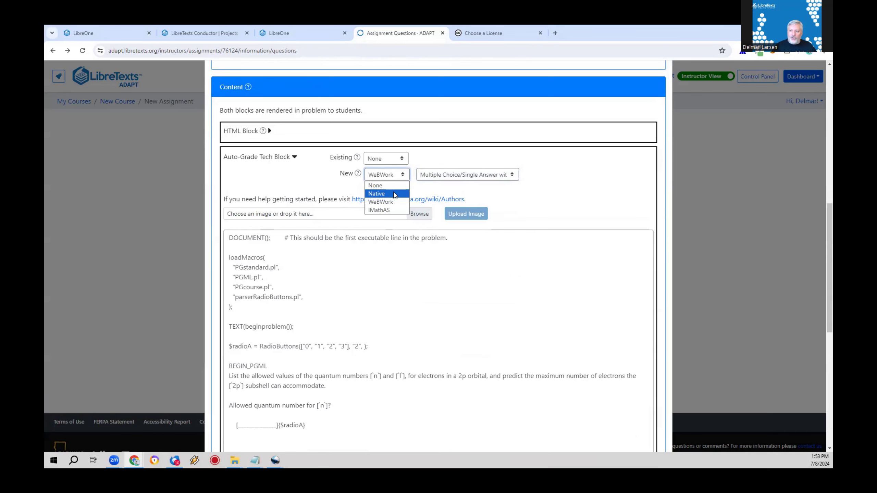
click(283, 182)
Save the question with revision action Notify, reason "Updated", and automatic updating of own assignments with student submissions reset.
scroll(305, 261, down, 10)
click(655, 428)
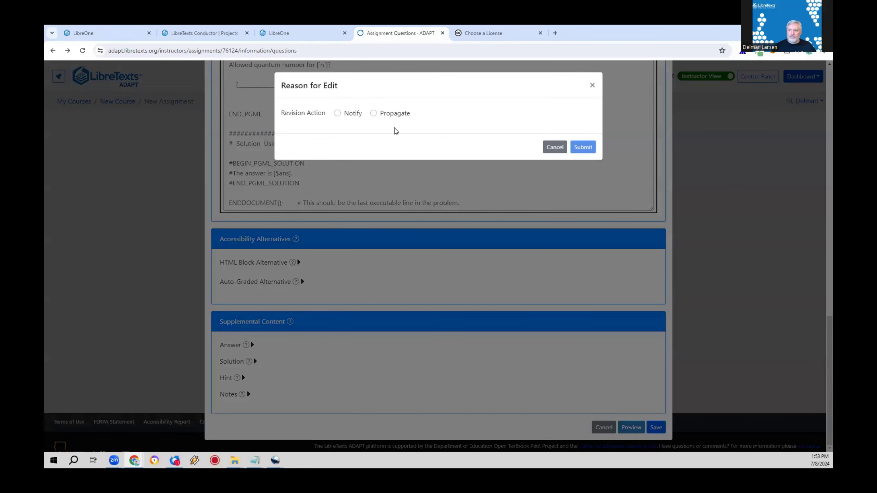
click(399, 114)
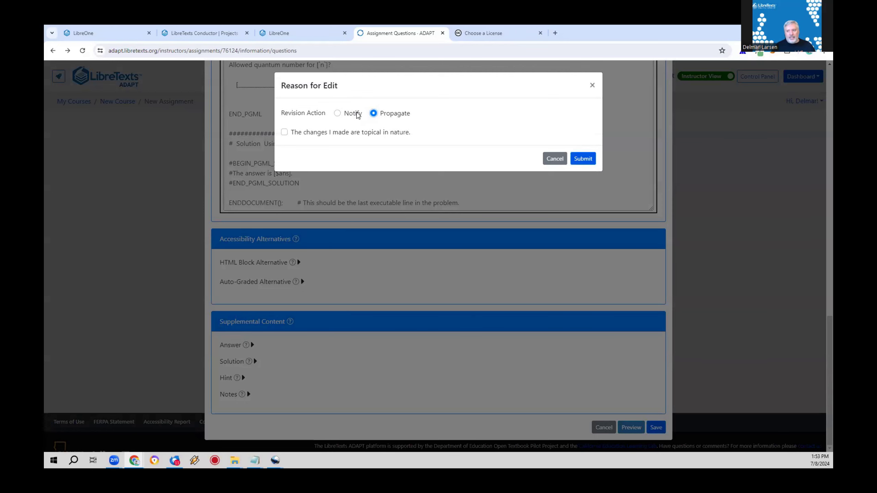
click(358, 114)
click(322, 158)
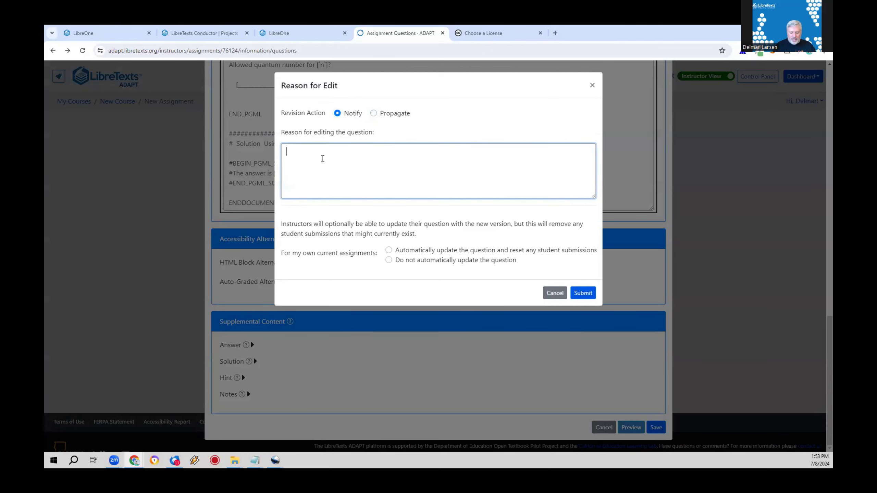
text(Updated)
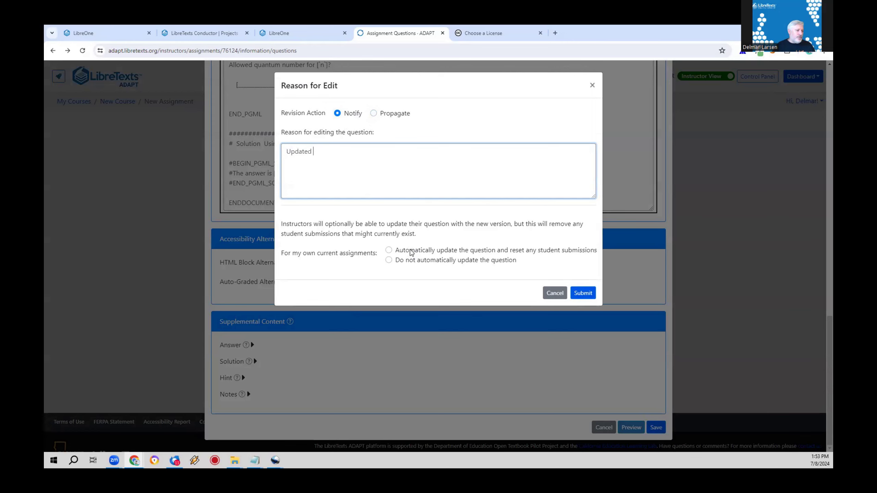
click(437, 250)
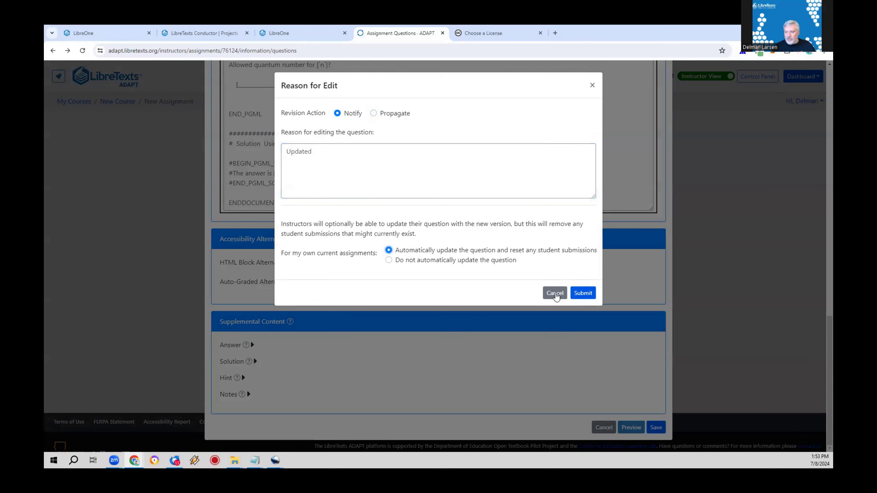
click(586, 297)
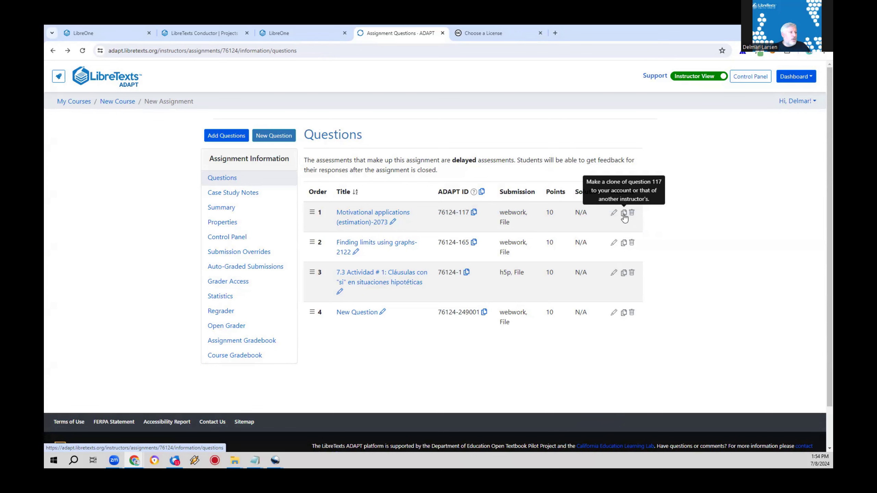
Open the assignment's first question, Motivational applications (estimation)-2073, in the assessment view.
click(395, 219)
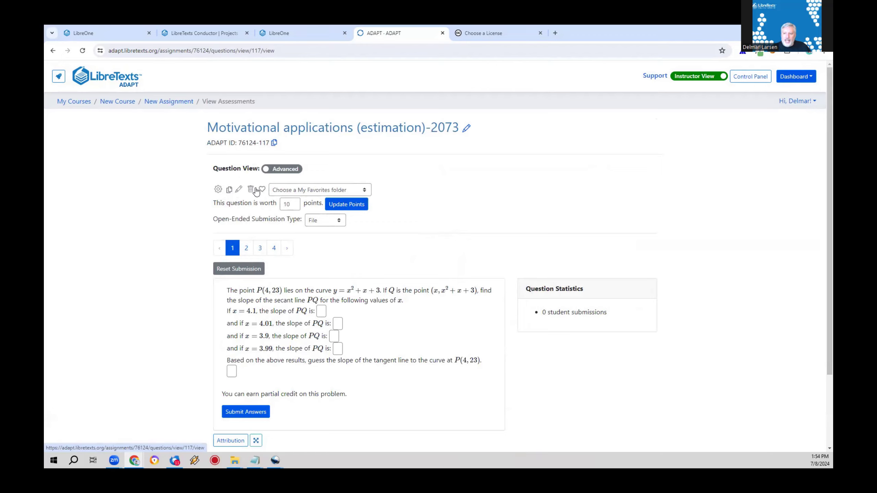
Open the question's edit form, review its WeBWork path and meta-information, and close the form without saving.
click(238, 190)
scroll(349, 241, down, 6)
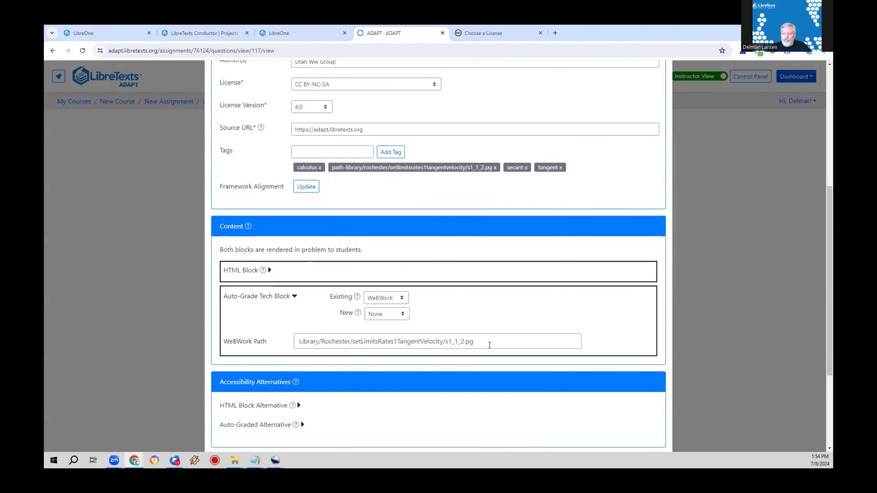
drag(505, 338, 235, 327)
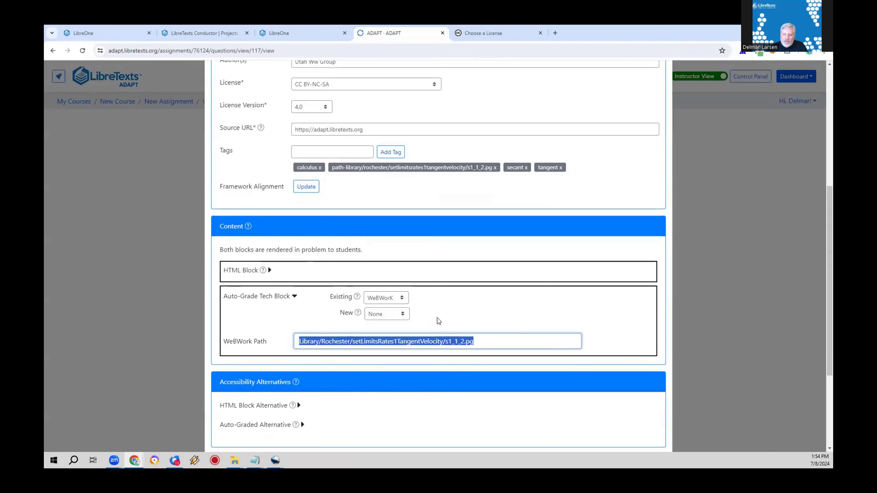
scroll(439, 327, up, 5)
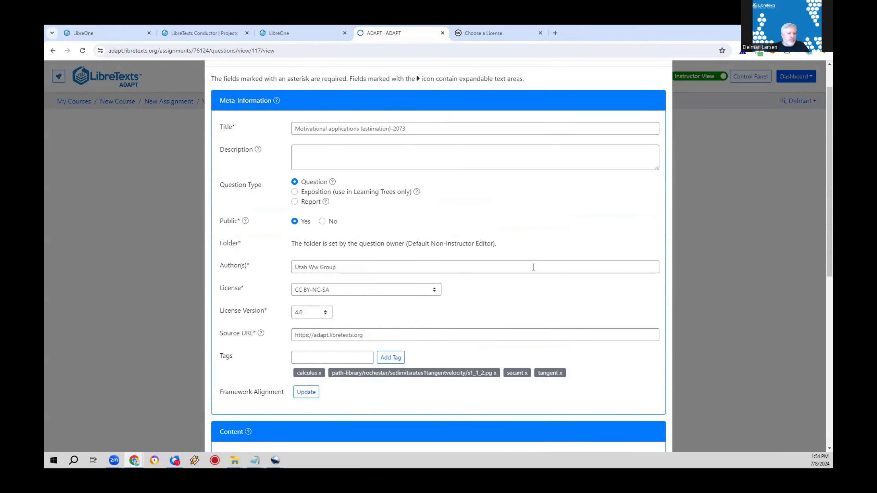
scroll(533, 267, down, 6)
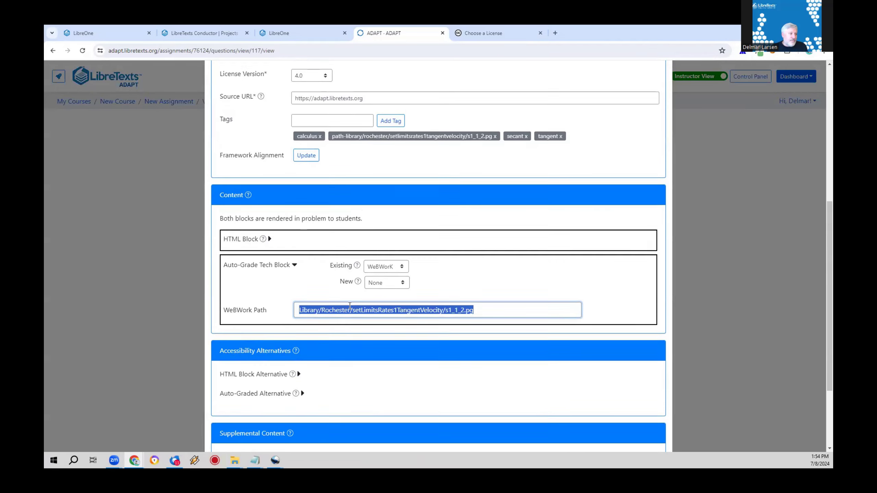
scroll(349, 305, up, 6)
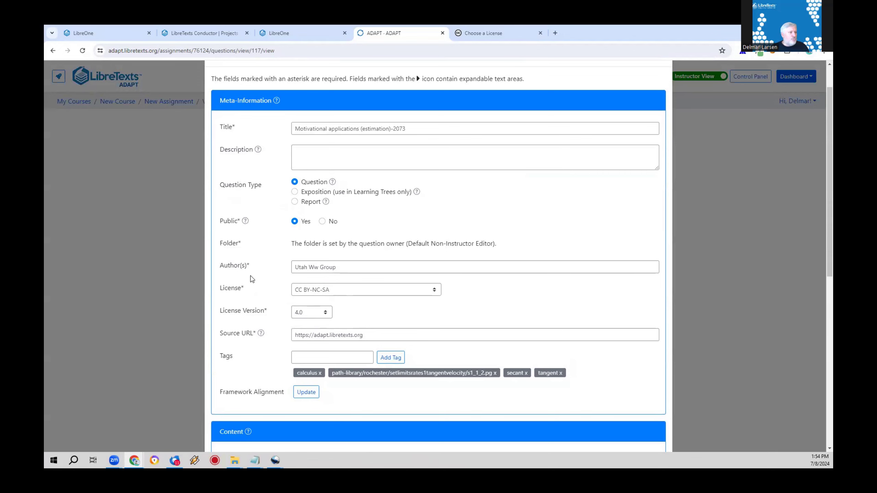
scroll(298, 245, up, 1)
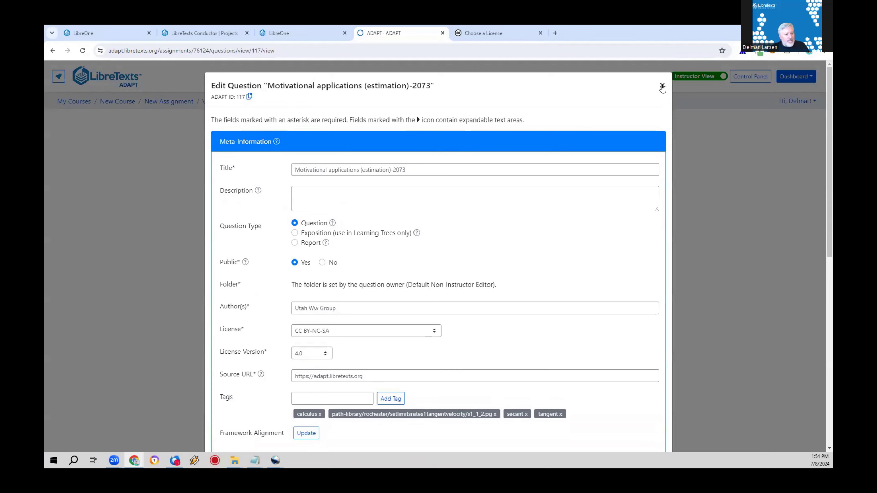
click(662, 87)
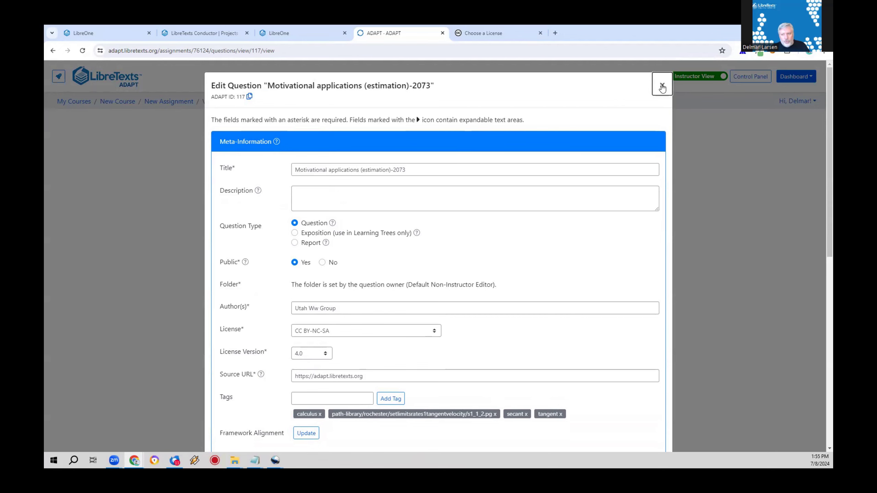
click(662, 87)
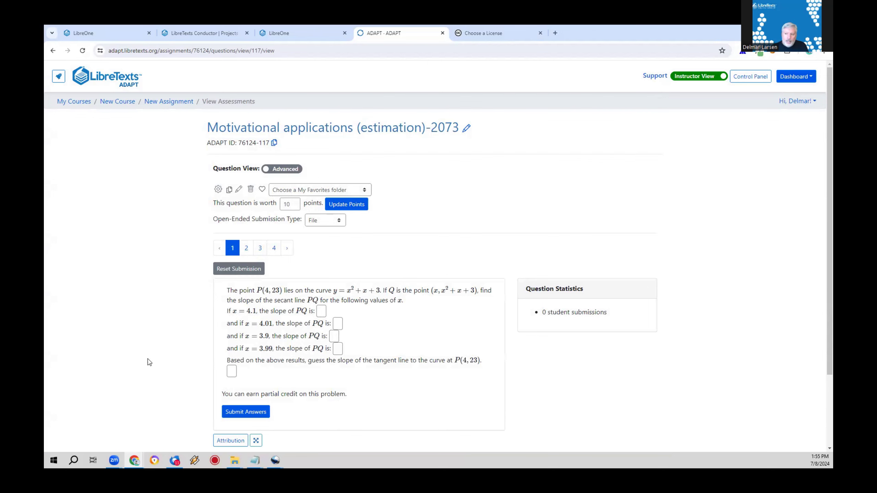
Return to the assignment's question list and clone Motivational applications (estimation)-2073 to the Cloned Questions folder, adding it to New Course, New Assignment.
click(162, 103)
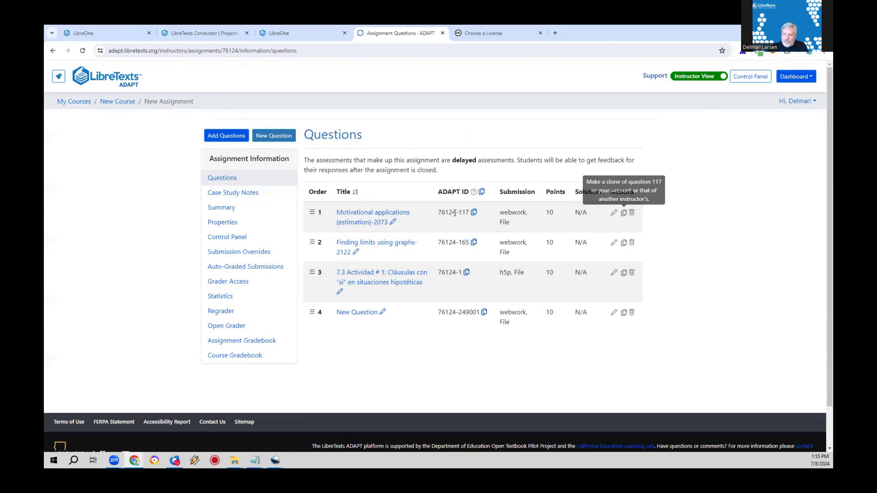
click(624, 213)
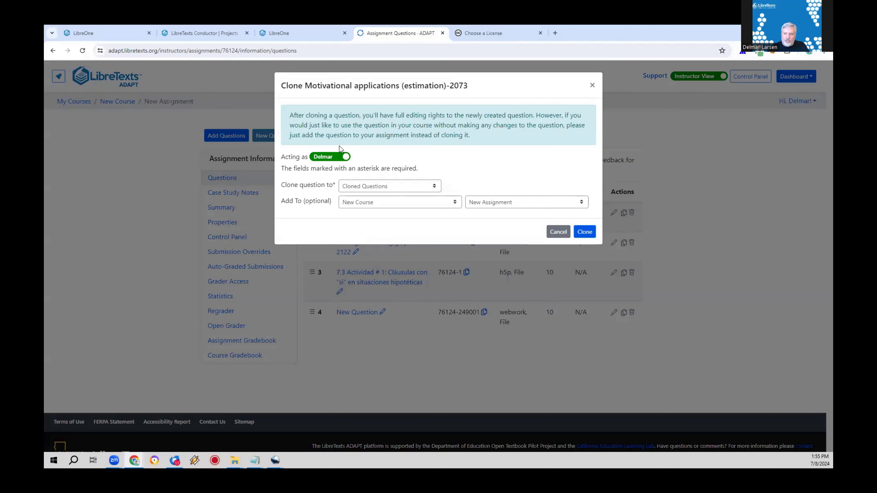
mouse_move(291, 114)
mouse_down()
mouse_move(499, 126)
mouse_move(513, 147)
mouse_up()
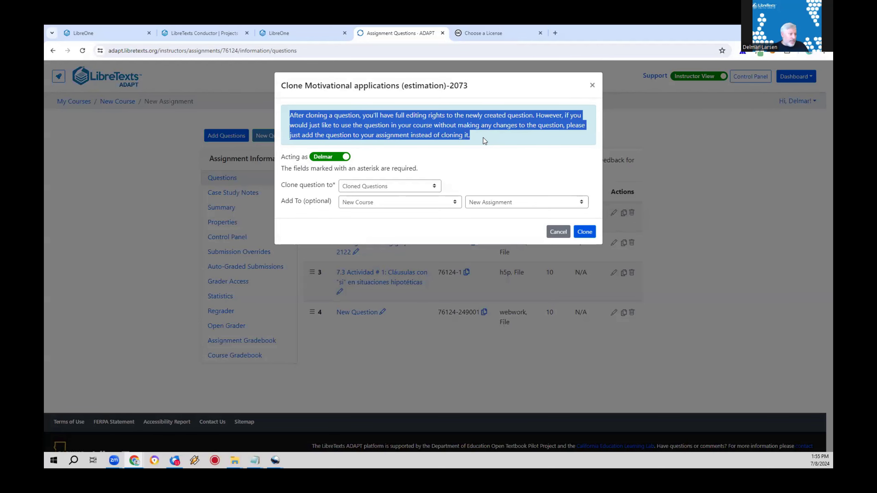
click(393, 186)
click(393, 186)
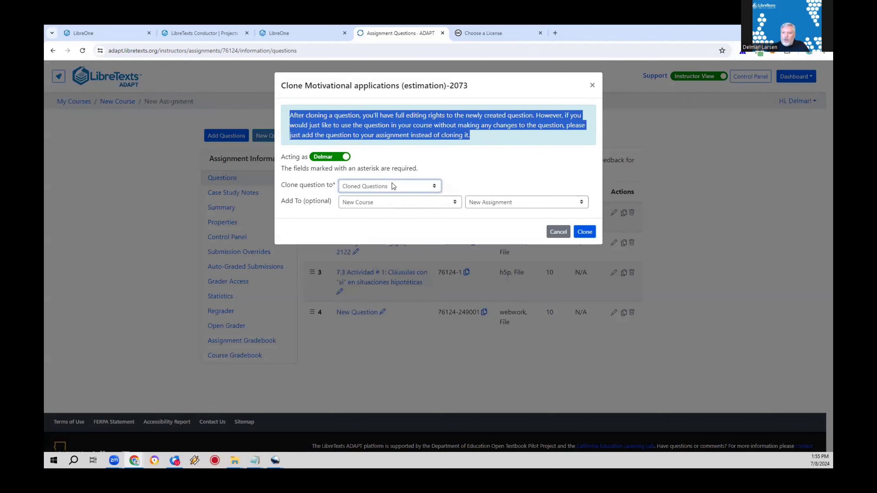
click(390, 185)
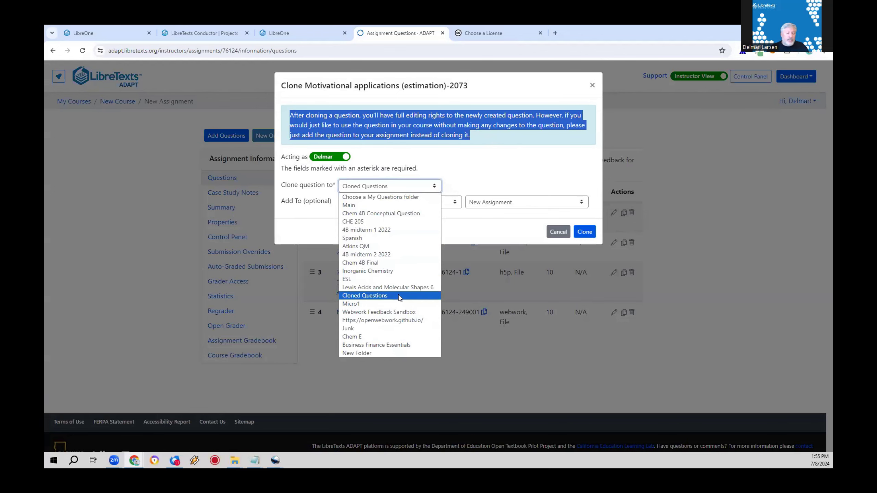
click(380, 297)
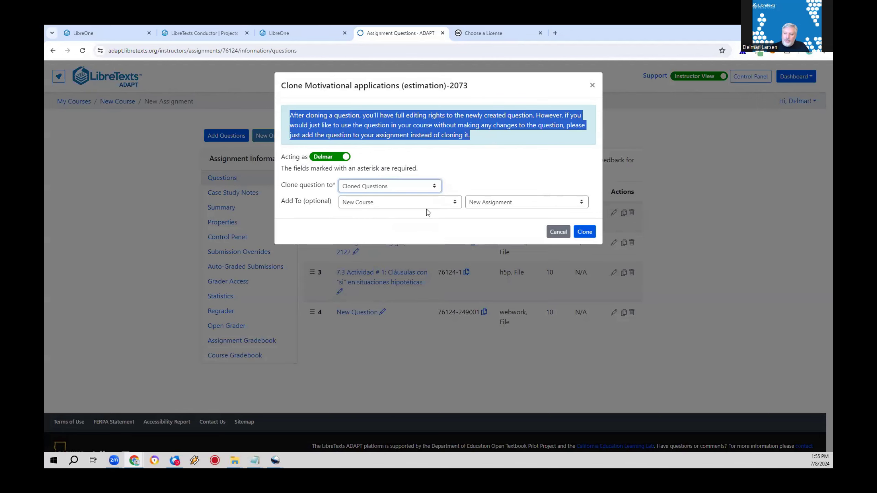
click(584, 232)
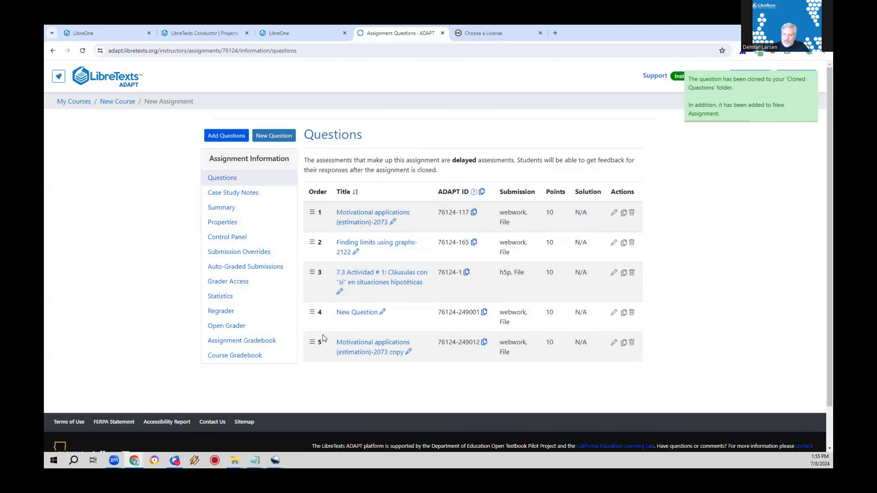
Move the cloned Motivational applications question to second place in the assignment order and open it in the assessment view.
drag(312, 341, 312, 243)
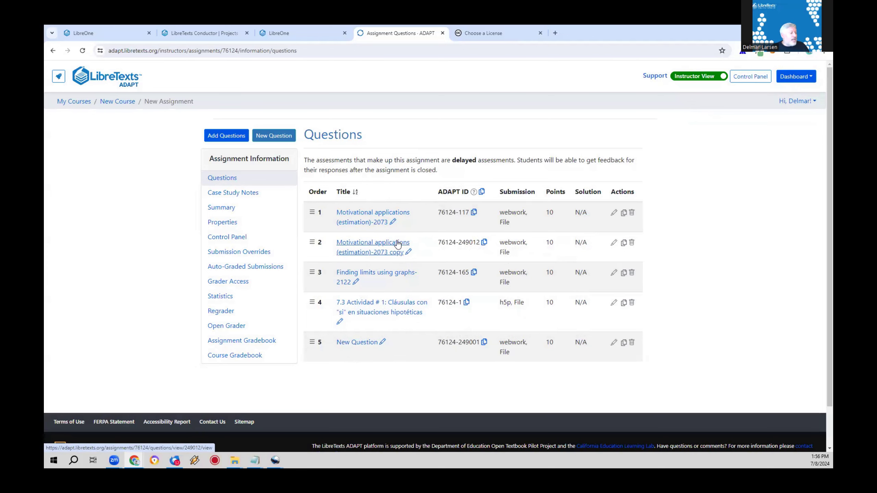
click(398, 243)
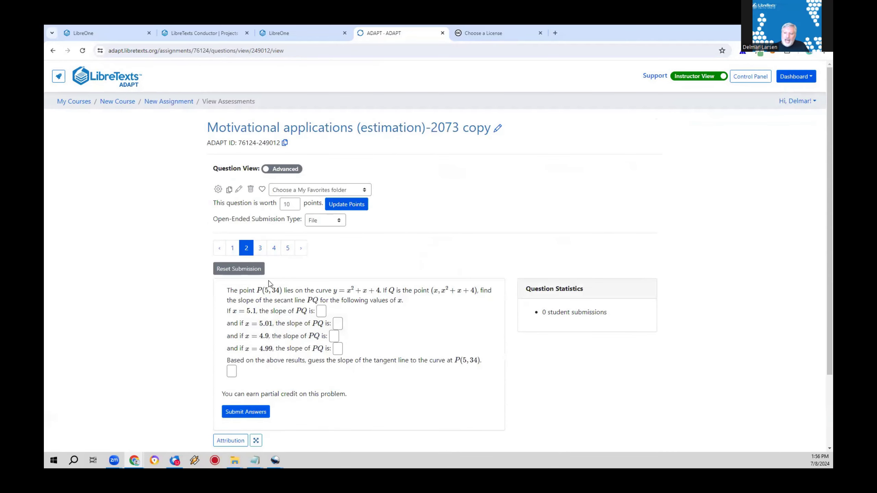
Open the cloned question for editing and examine the WeBWork path in its auto-grade tech block.
scroll(235, 227, down, 2)
click(239, 107)
scroll(443, 276, down, 5)
scroll(446, 275, down, 4)
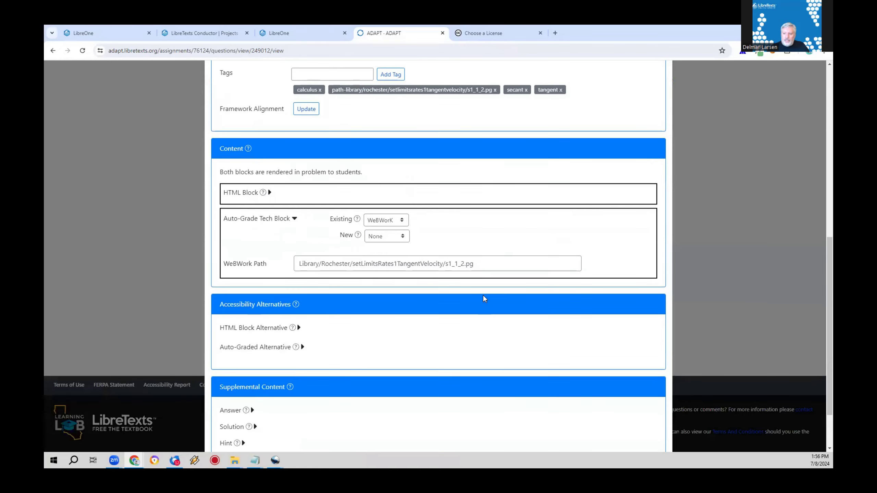
drag(483, 263, 235, 262)
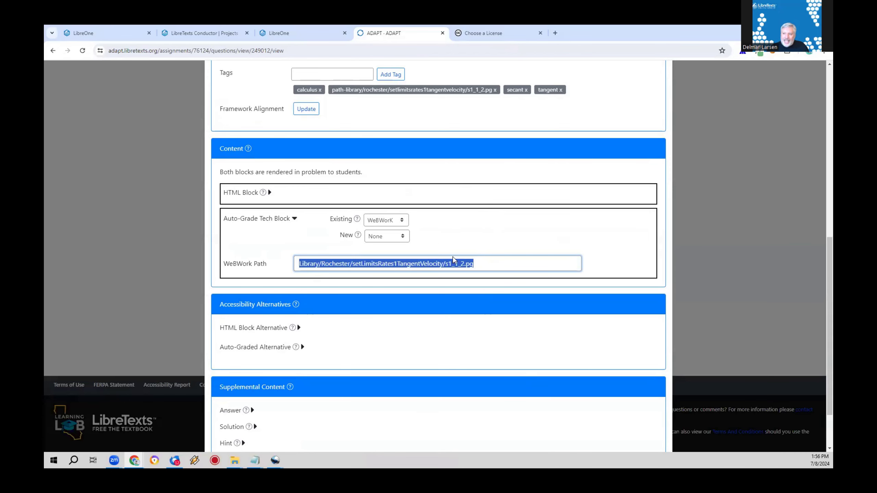
Review the clone's meta-information, preview the original question from its clone history, and close the preview.
scroll(453, 260, up, 8)
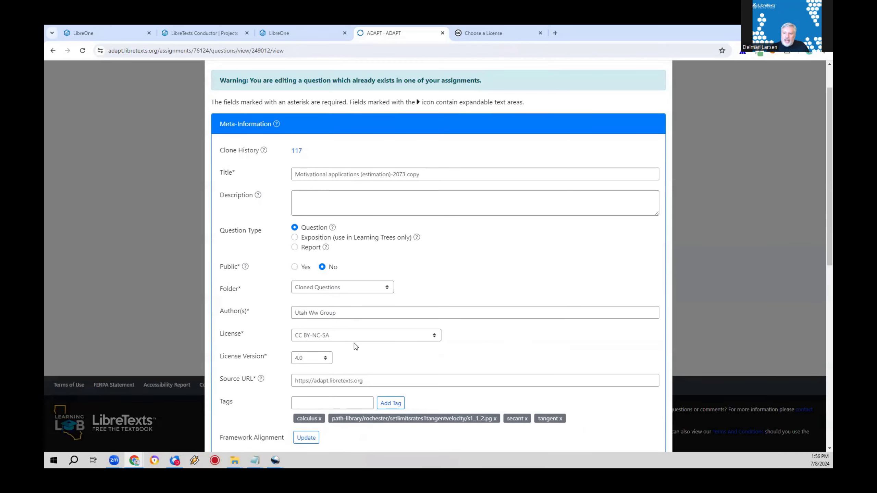
scroll(355, 345, down, 2)
scroll(452, 204, up, 3)
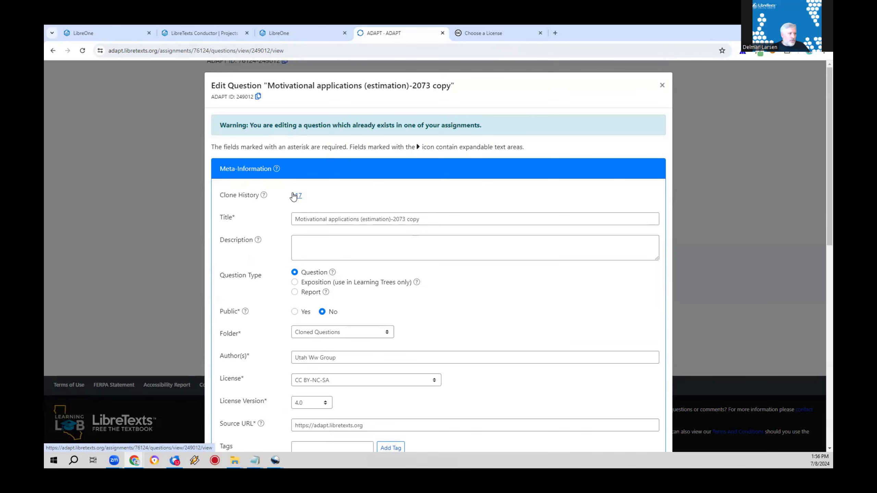
click(293, 195)
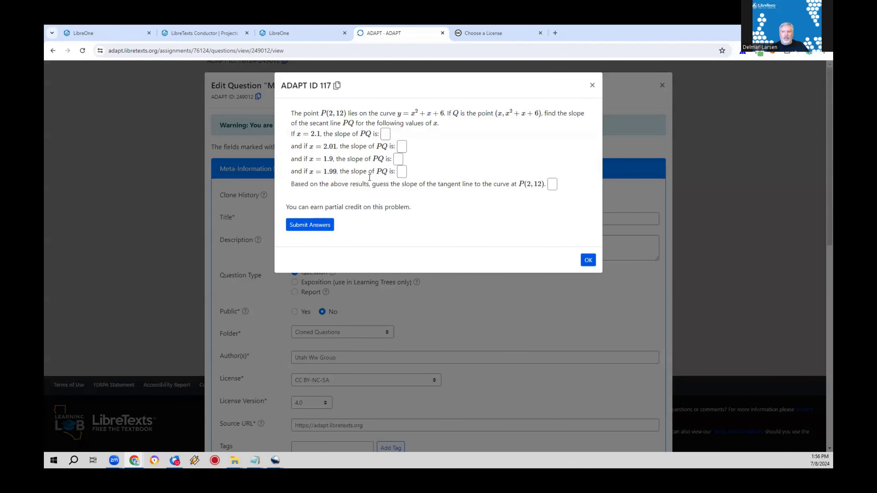
click(587, 259)
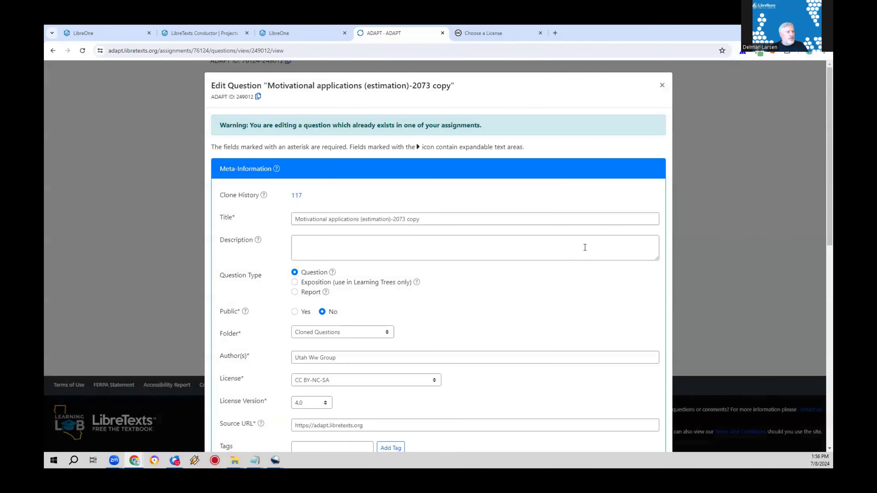